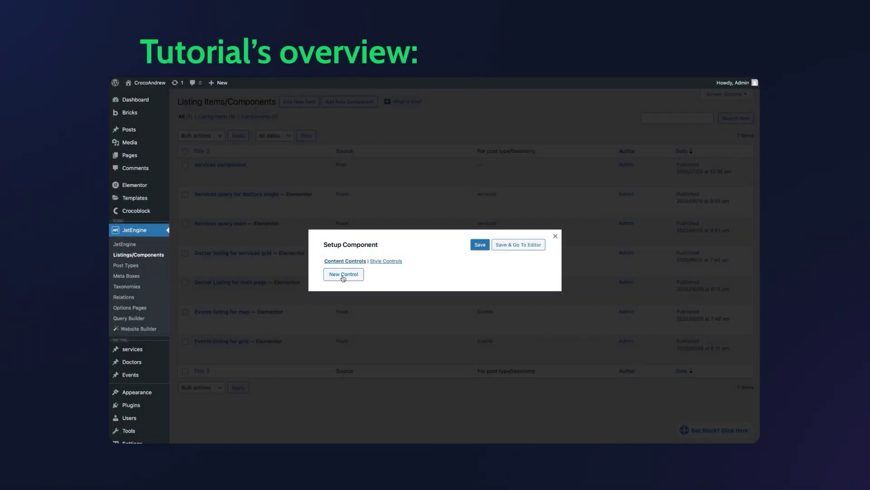
Add a 'service title' control with default 'Default Value', then add a second control
{"action": "left_click", "coordinate": [343, 275]}
{"action": "type", "text": "service title"}
{"action": "key", "text": "Tab"}
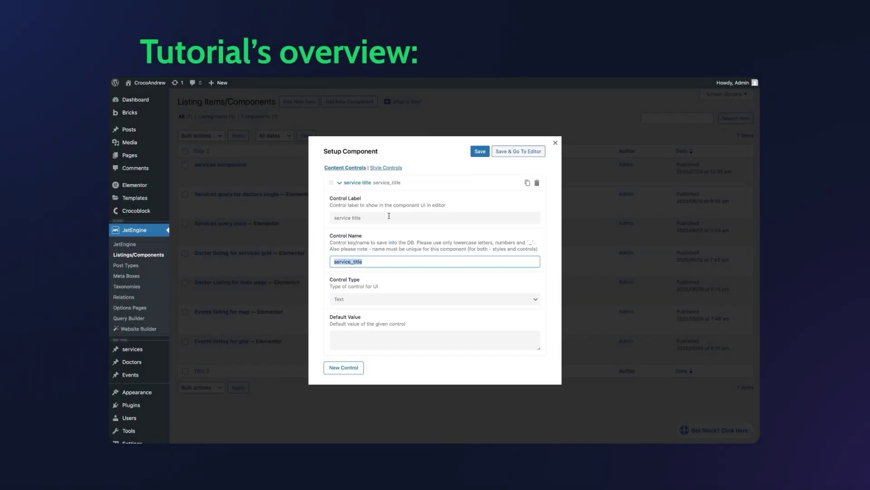
{"action": "left_click", "coordinate": [369, 340]}
{"action": "type", "text": "Default Value"}
{"action": "left_click", "coordinate": [343, 368]}
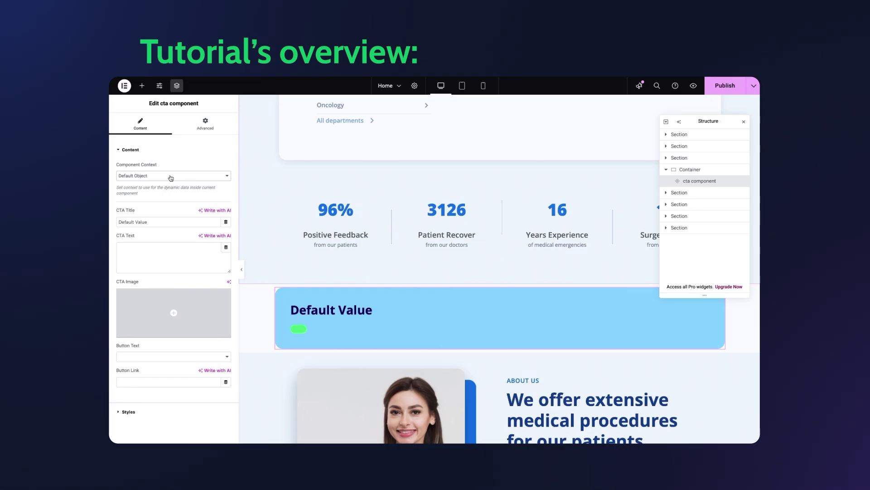
Set CTA title 'Trusted Medical Professionals', text 'Browse over 25 specialities and book a consultation today.', and paste the button link
{"action": "triple_click", "coordinate": [168, 222]}
{"action": "type", "text": "Trusted Medical Professionals"}
{"action": "left_click", "coordinate": [158, 260]}
{"action": "type", "text": "Browse over 25 specialities and book a consultation today."}
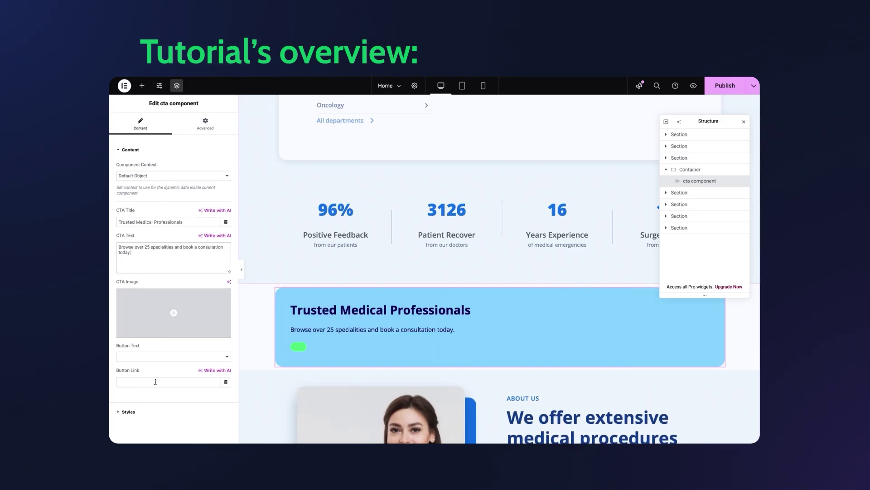
{"action": "left_click", "coordinate": [167, 382]}
{"action": "key", "text": "ctrl+v"}
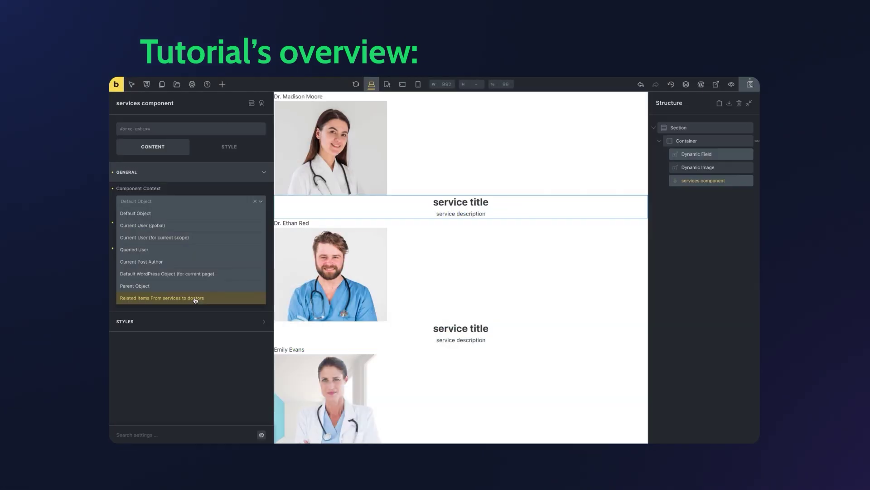
Use each doctor's Related Items as context; bind service title and description to the service's title and description2
{"action": "left_click", "coordinate": [196, 299]}
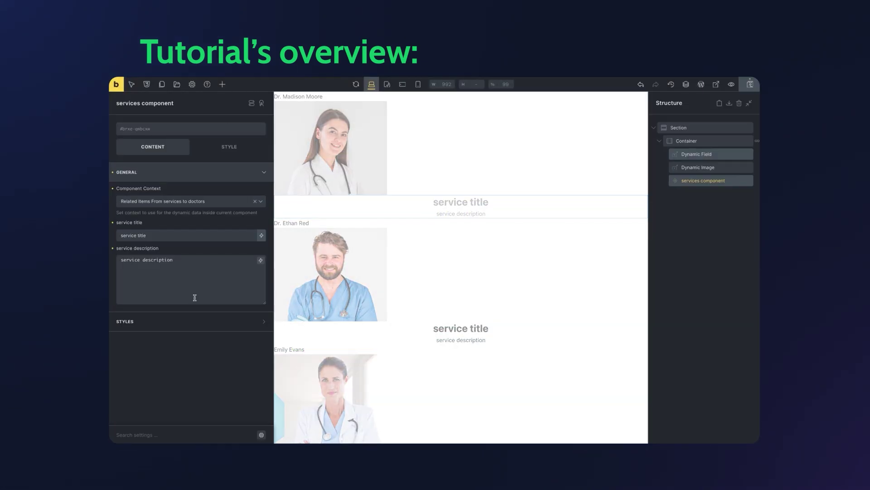
{"action": "left_click", "coordinate": [261, 235]}
{"action": "scroll", "coordinate": [208, 366], "scroll_direction": "down", "scroll_amount": 10}
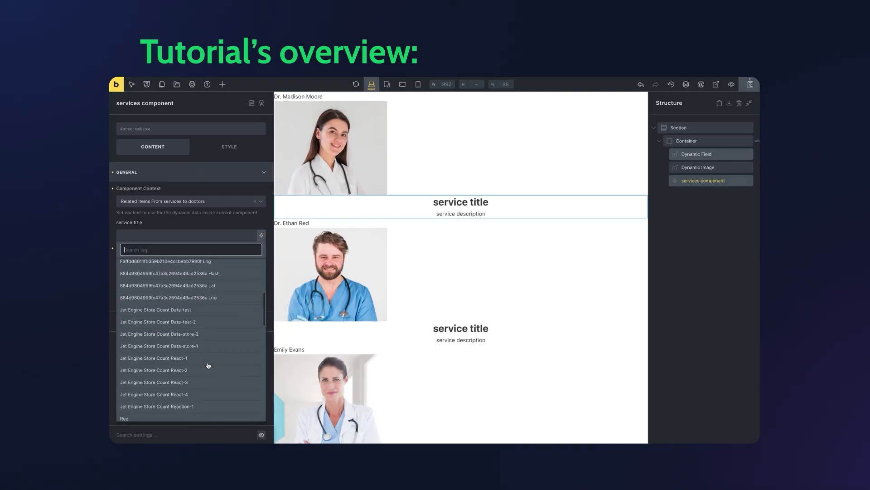
{"action": "left_click", "coordinate": [202, 379]}
{"action": "triple_click", "coordinate": [206, 274]}
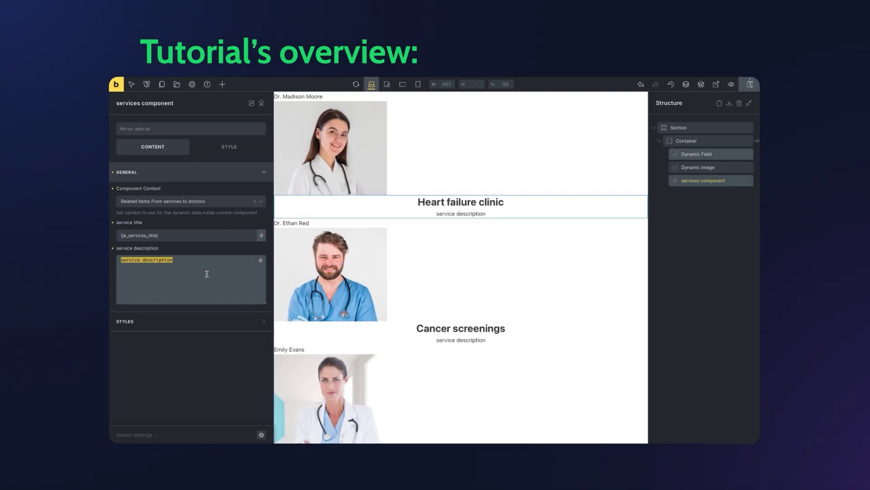
{"action": "key", "text": "BackSpace"}
{"action": "left_click", "coordinate": [261, 260]}
{"action": "scroll", "coordinate": [209, 386], "scroll_direction": "down", "scroll_amount": 5}
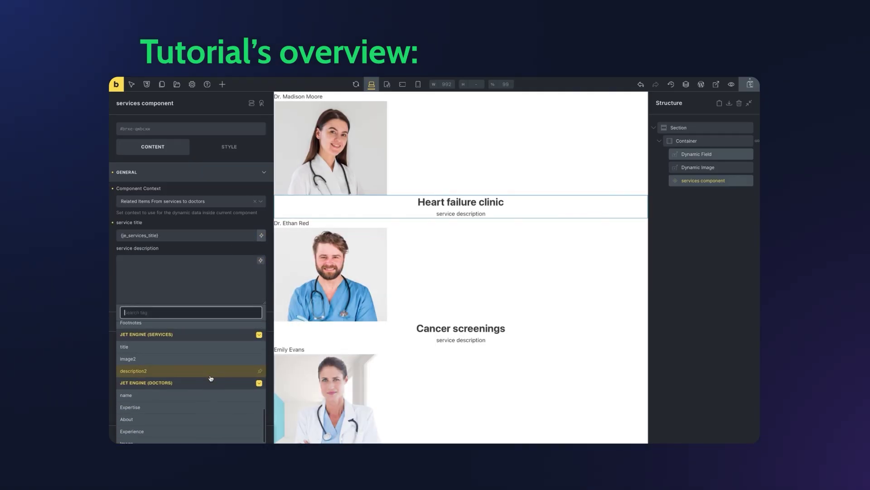
{"action": "left_click", "coordinate": [210, 378]}
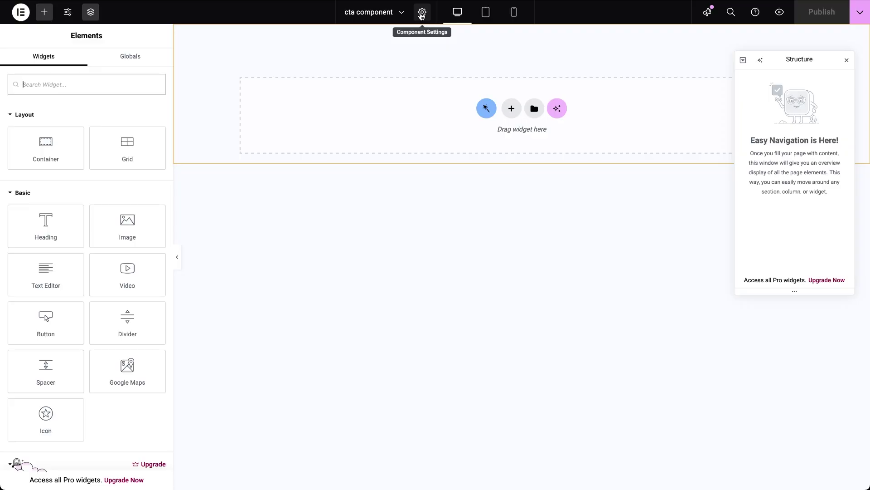
In Component Settings, rename the first content control to 'CTA Title' / cta_title, keeping type Text
{"action": "left_click", "coordinate": [422, 14]}
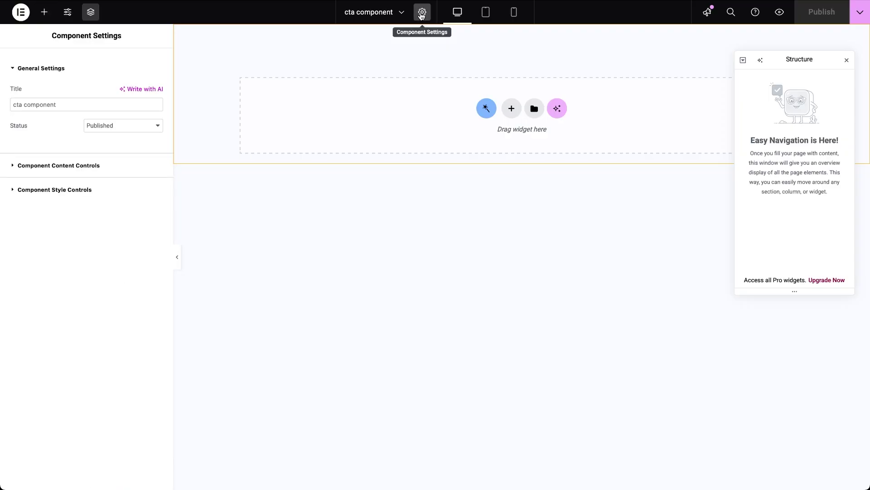
{"action": "left_click", "coordinate": [124, 169]}
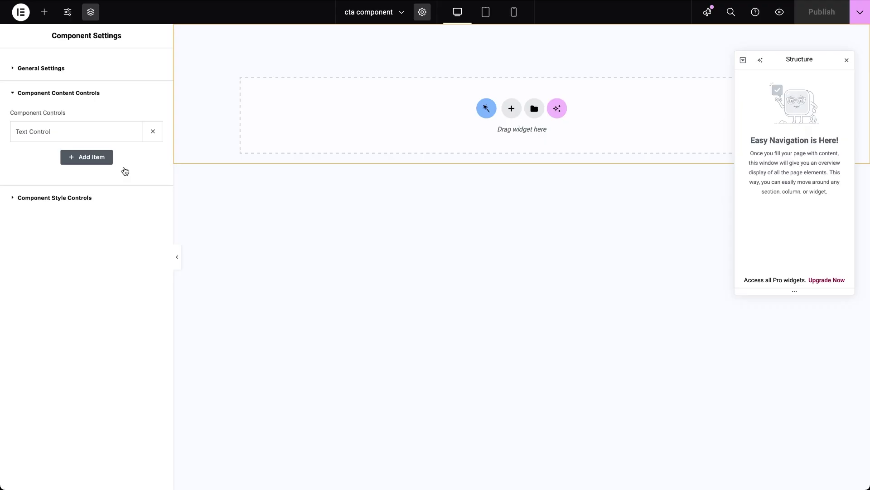
{"action": "left_click", "coordinate": [118, 135]}
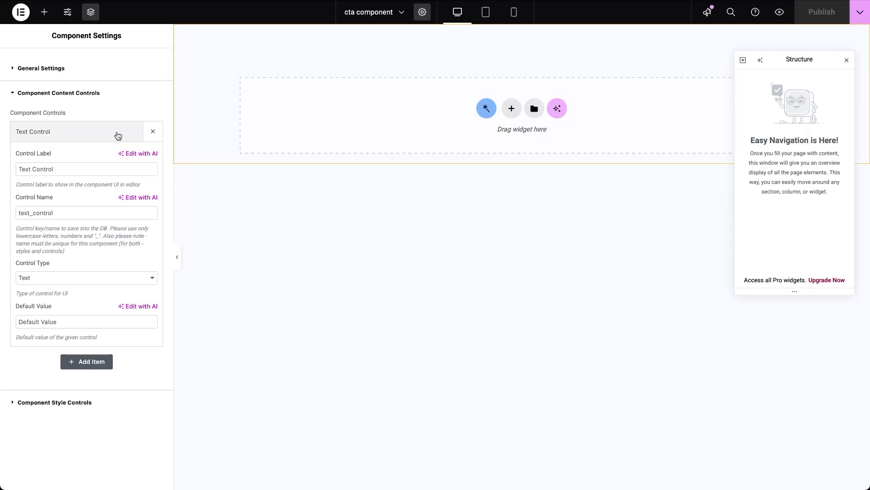
{"action": "triple_click", "coordinate": [99, 169]}
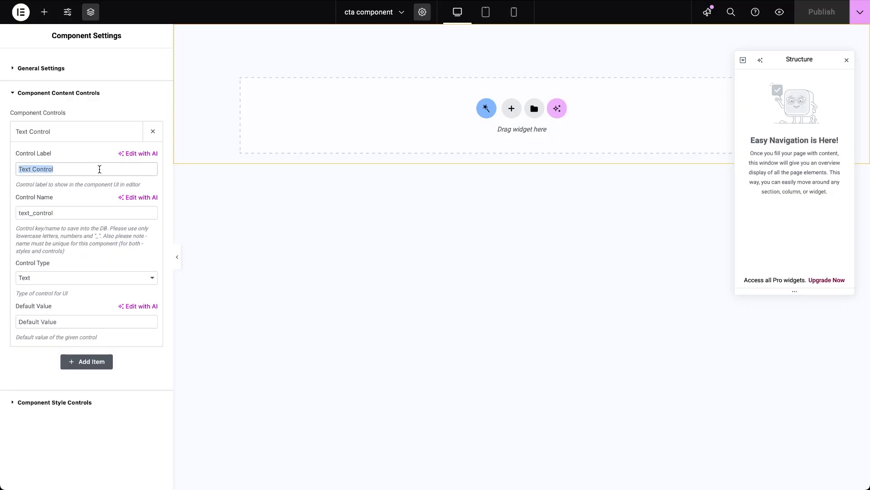
{"action": "type", "text": "CTA Title"}
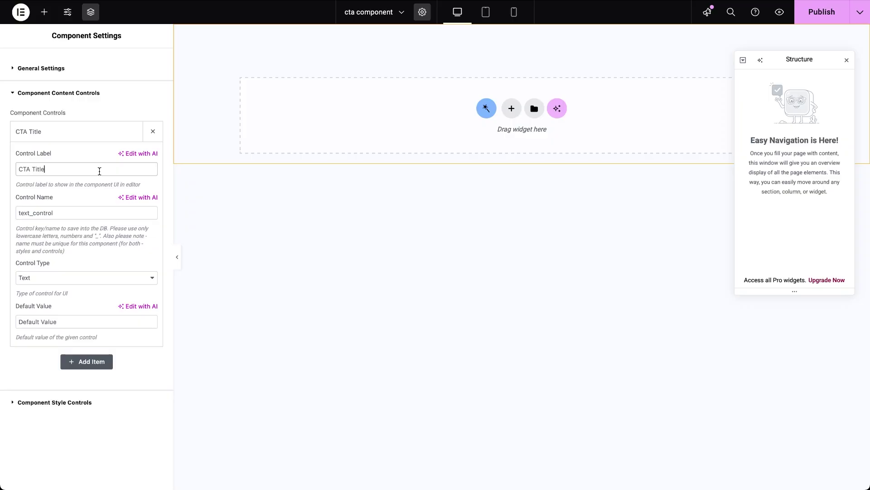
{"action": "left_click", "coordinate": [99, 171]}
{"action": "left_click", "coordinate": [94, 213]}
{"action": "double_click", "coordinate": [95, 214]}
{"action": "type", "text": "cta_title"}
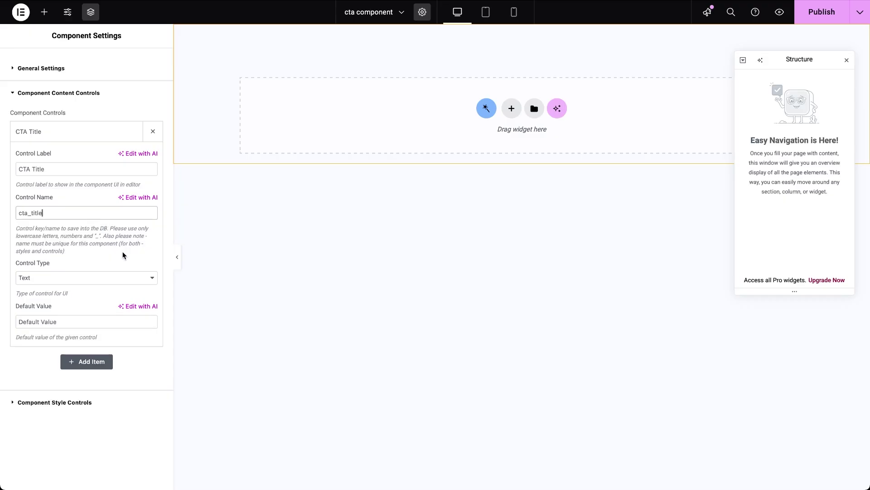
{"action": "left_click", "coordinate": [122, 279]}
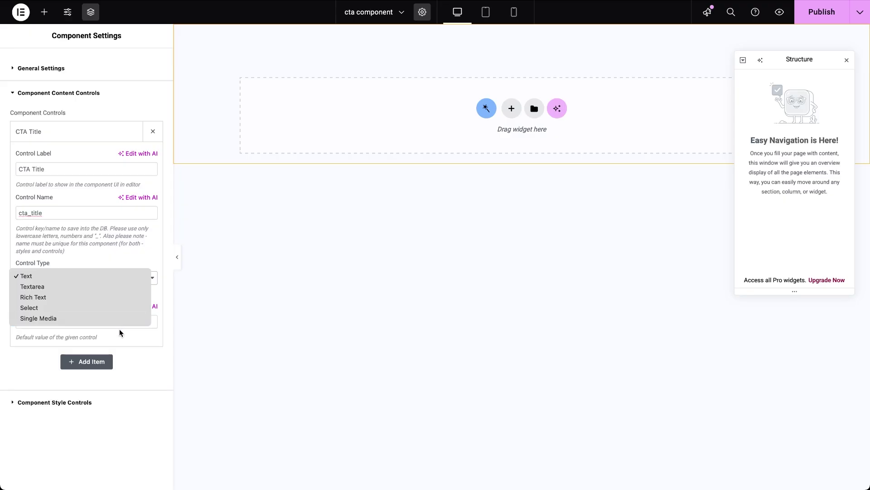
{"action": "left_click", "coordinate": [119, 332]}
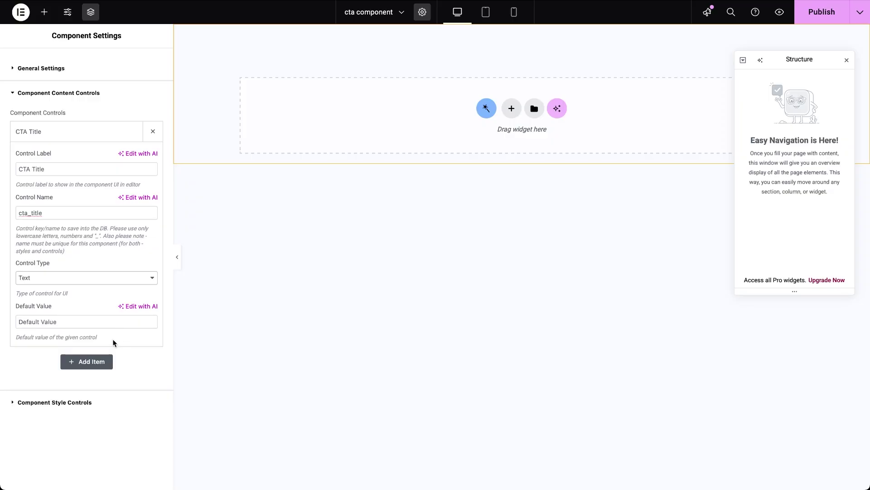
Add a 'CTA Text' control named cta_text with control type Textarea
{"action": "left_click", "coordinate": [104, 363]}
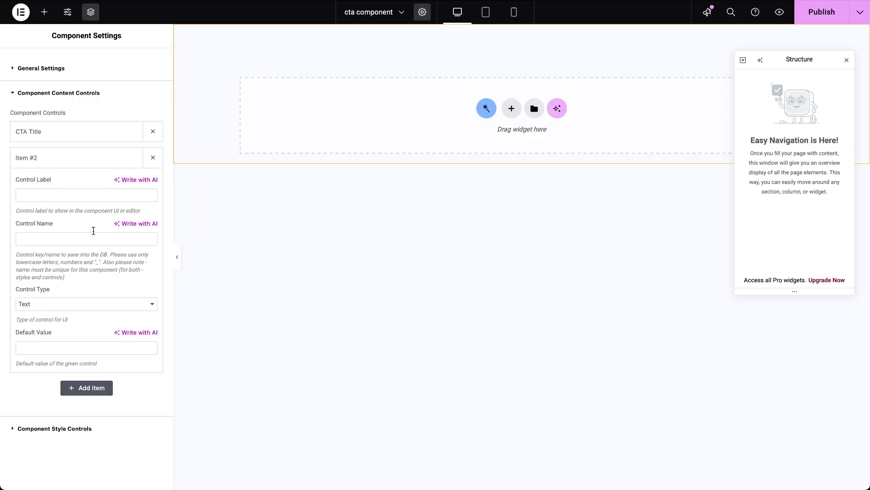
{"action": "left_click", "coordinate": [98, 196]}
{"action": "type", "text": "CTA Text"}
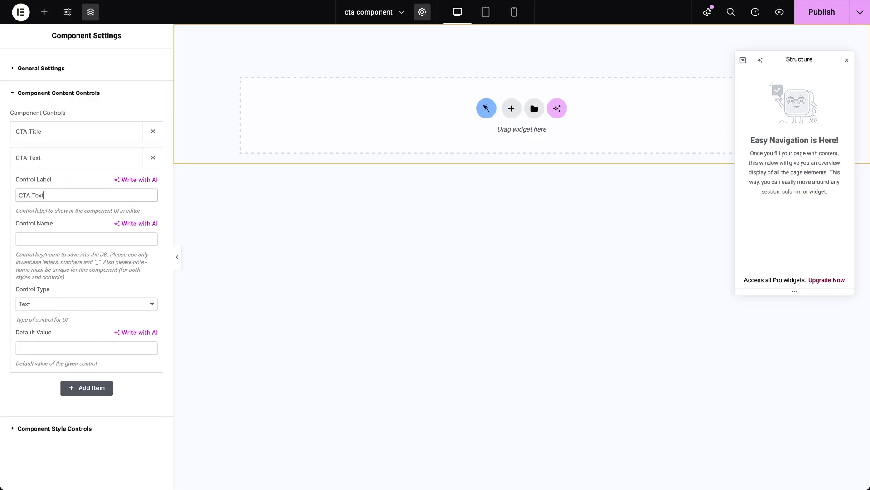
{"action": "key", "text": "Tab"}
{"action": "type", "text": "cta_text"}
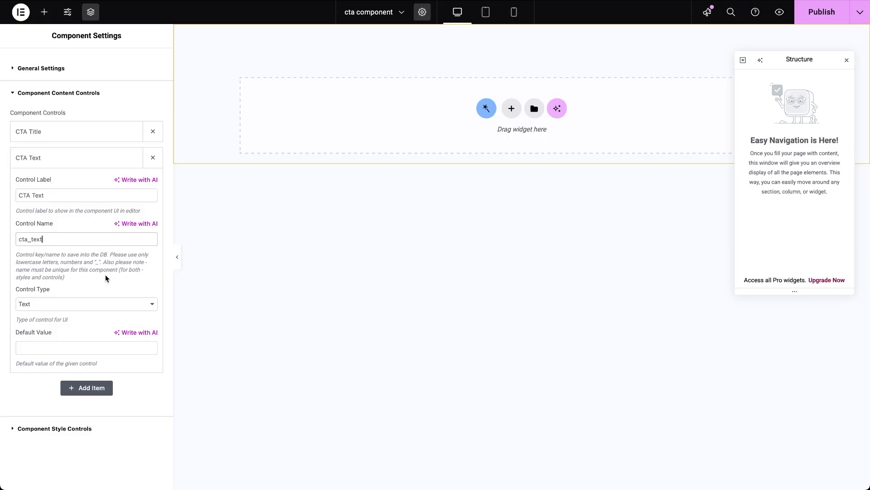
{"action": "left_click", "coordinate": [101, 306]}
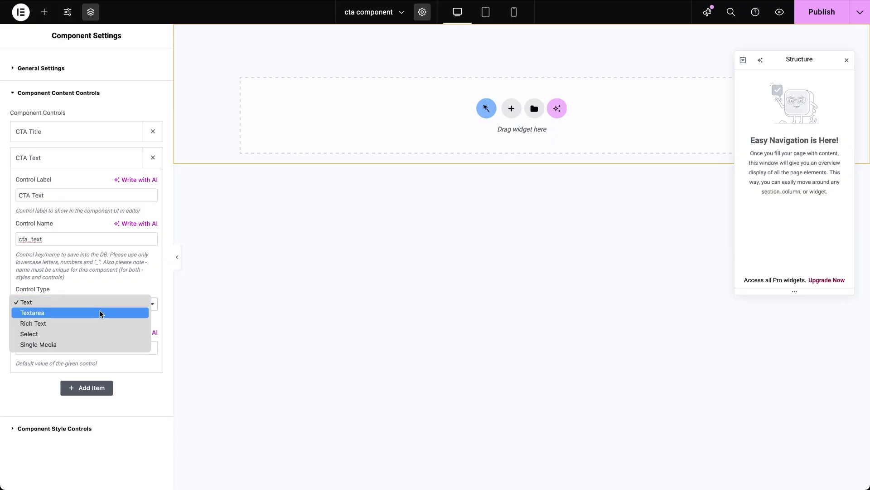
{"action": "left_click", "coordinate": [101, 311]}
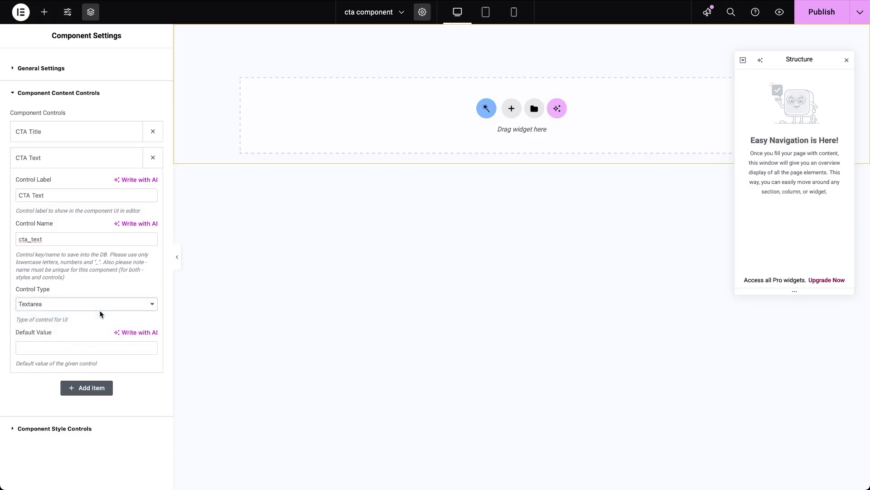
Add a 'CTA Image' control named cta_image with control type Single Media
{"action": "left_click", "coordinate": [92, 390]}
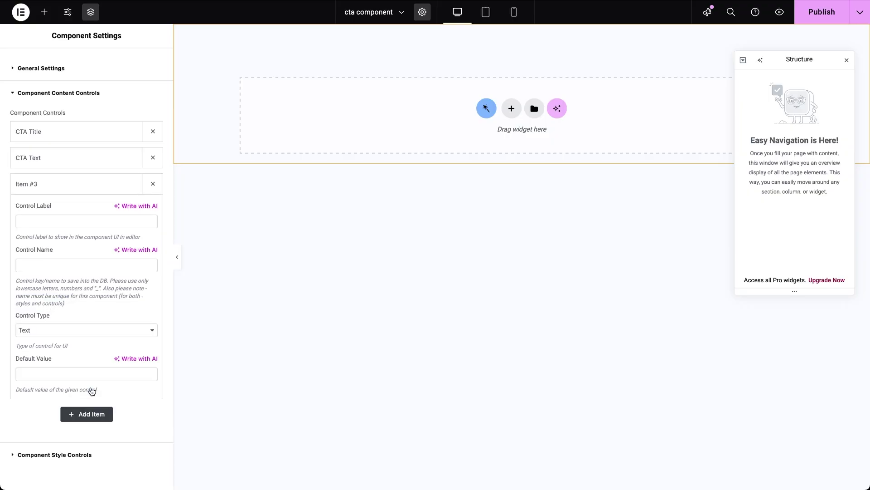
{"action": "left_click", "coordinate": [130, 222]}
{"action": "type", "text": "CTA Image"}
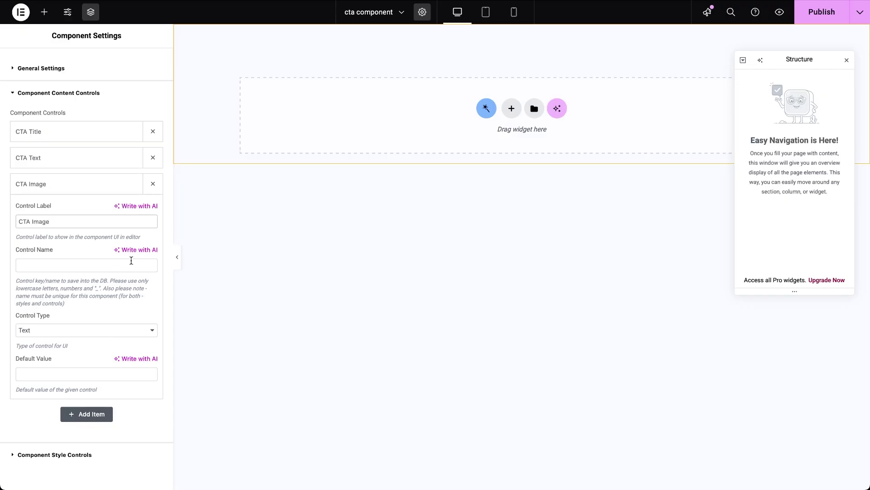
{"action": "left_click", "coordinate": [132, 264]}
{"action": "type", "text": "cta_image"}
{"action": "left_click", "coordinate": [133, 334]}
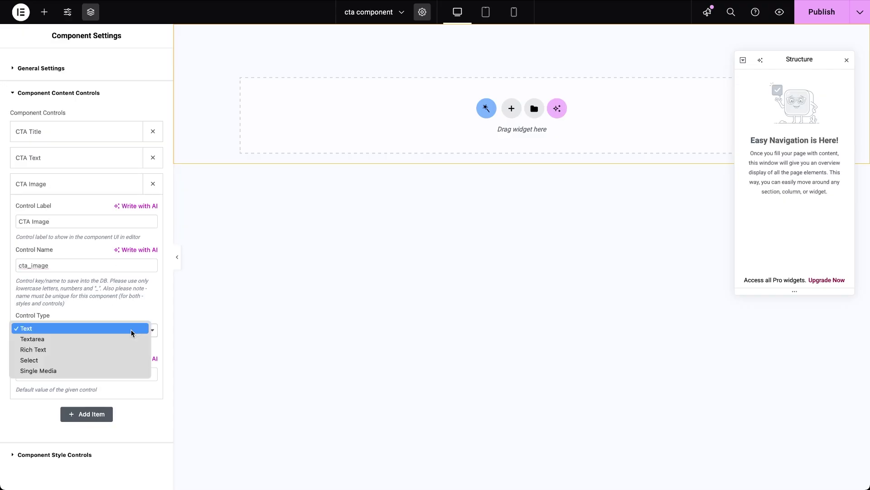
{"action": "left_click", "coordinate": [121, 370]}
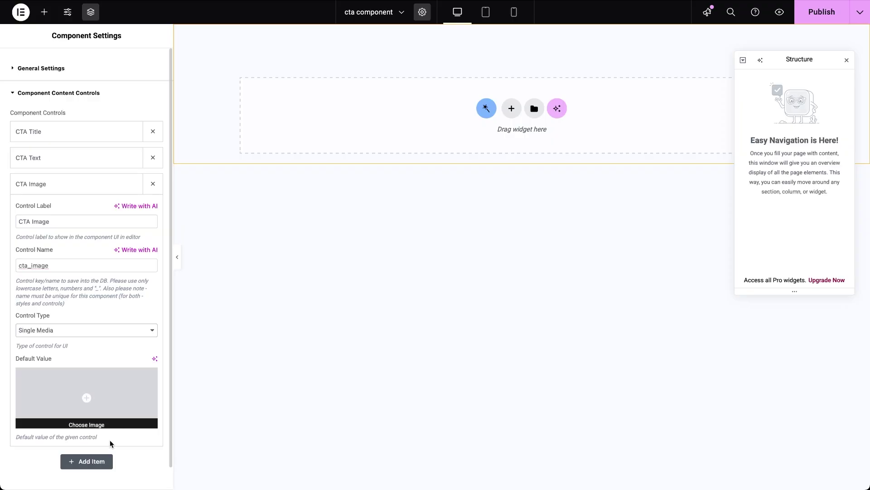
Add a 'Button Text' Select control with options 'Make an Appointment' and 'Go to Services'
{"action": "left_click", "coordinate": [98, 462]}
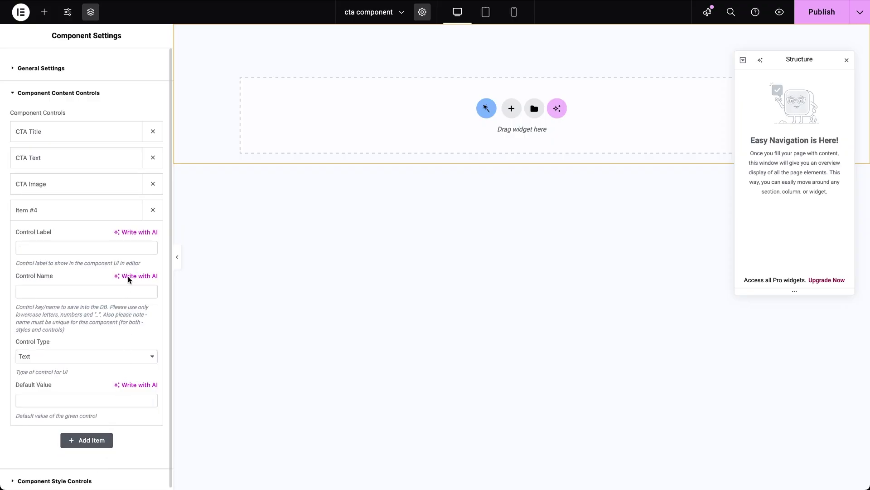
{"action": "left_click", "coordinate": [122, 250]}
{"action": "type", "text": "Button Text"}
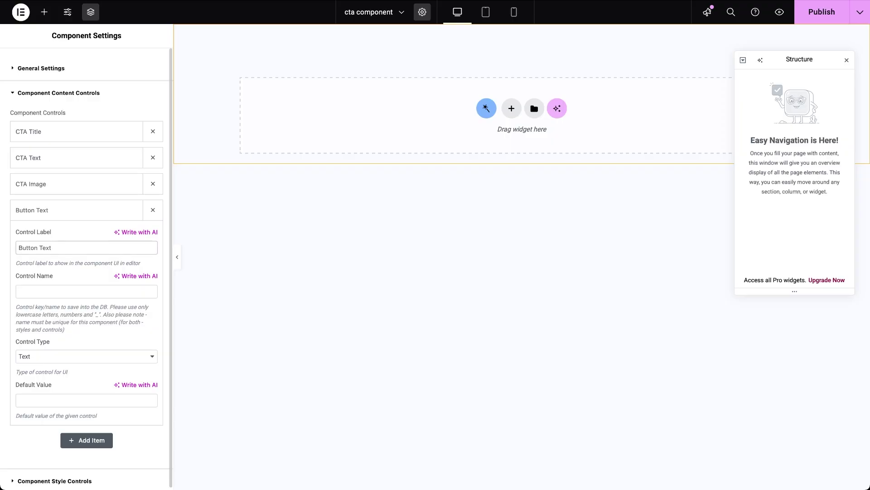
{"action": "key", "text": "Tab"}
{"action": "left_click", "coordinate": [152, 356]}
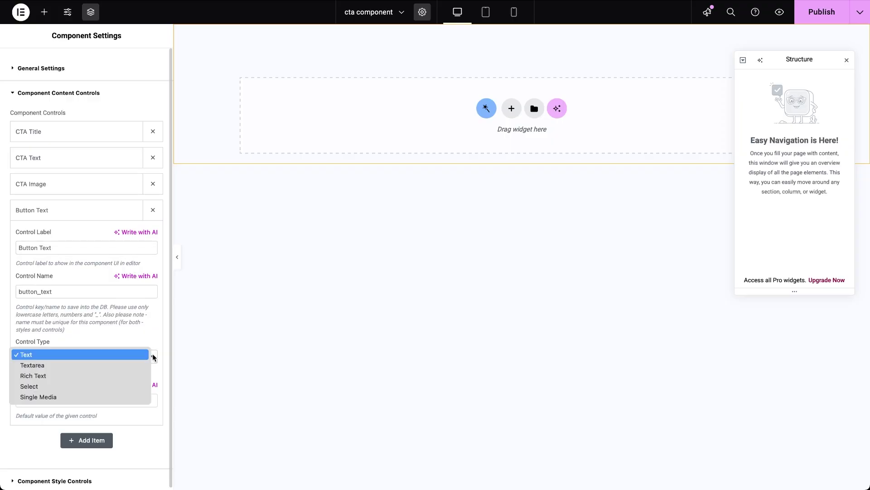
{"action": "left_click", "coordinate": [119, 388]}
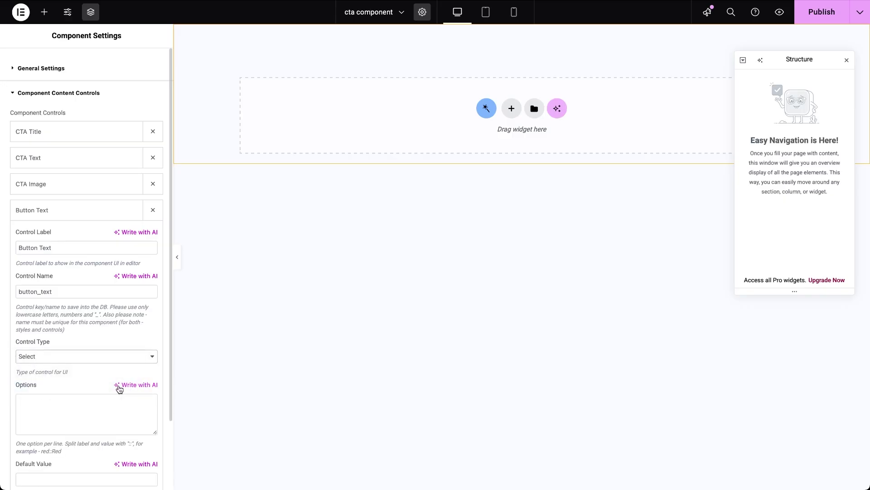
{"action": "left_click", "coordinate": [97, 410]}
{"action": "type", "text": "Make an Appointment "}
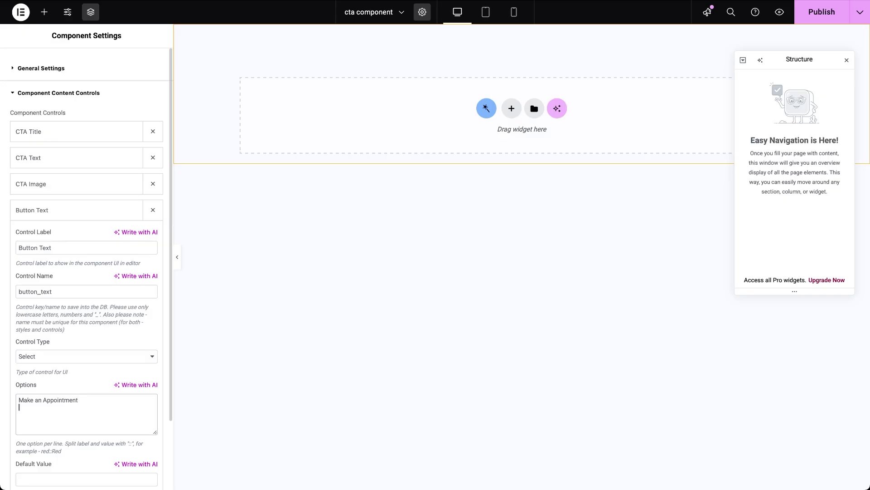
{"action": "type", "text": "Go to Services"}
{"action": "scroll", "coordinate": [99, 426], "scroll_direction": "down", "scroll_amount": 3}
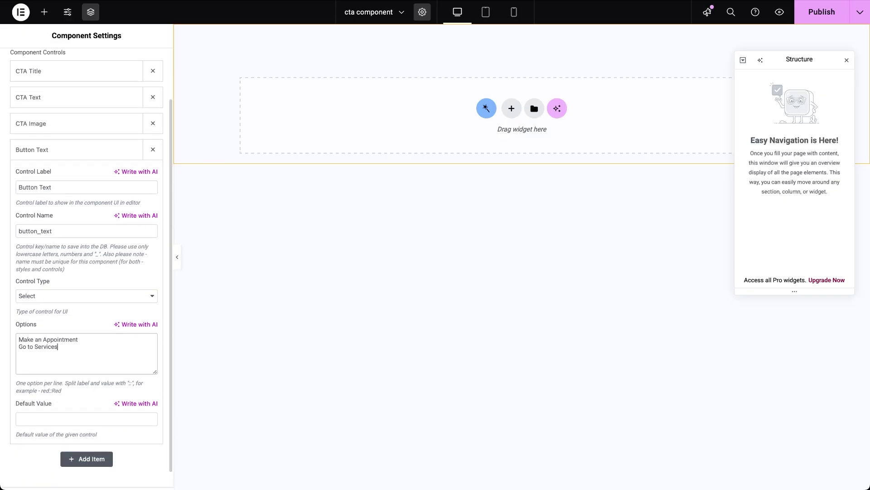
Add a 'Button Link' control named button_link
{"action": "left_click", "coordinate": [90, 450]}
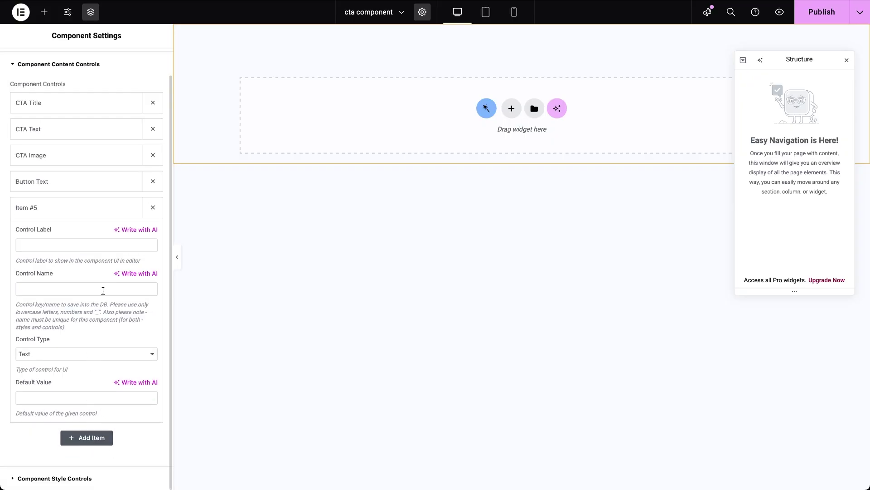
{"action": "left_click", "coordinate": [103, 246]}
{"action": "type", "text": "Button Link"}
{"action": "key", "text": "Tab"}
{"action": "type", "text": "button_link"}
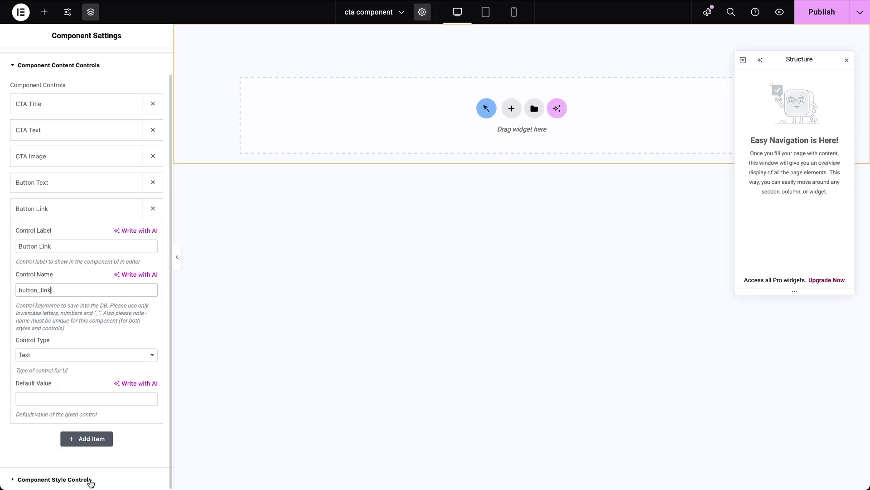
{"action": "left_click", "coordinate": [508, 114]}
Create a single-column flexbox container and drag a Heading widget into it
{"action": "left_click", "coordinate": [478, 144]}
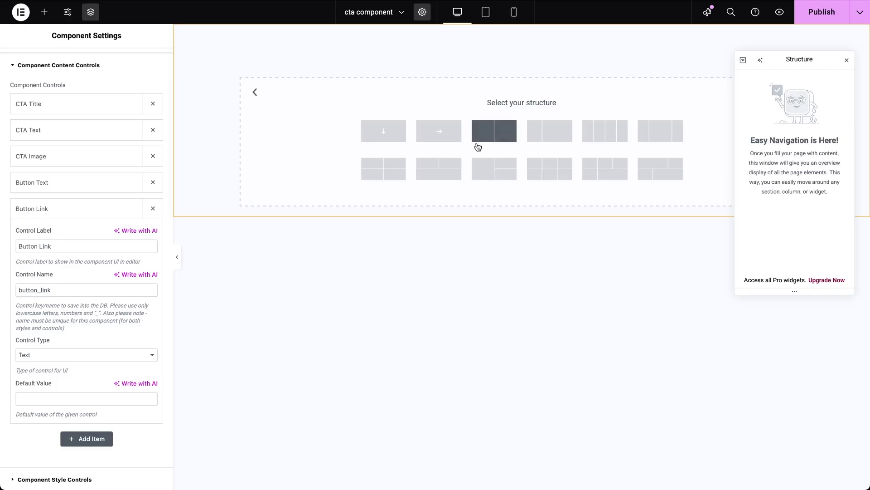
{"action": "left_click", "coordinate": [384, 131]}
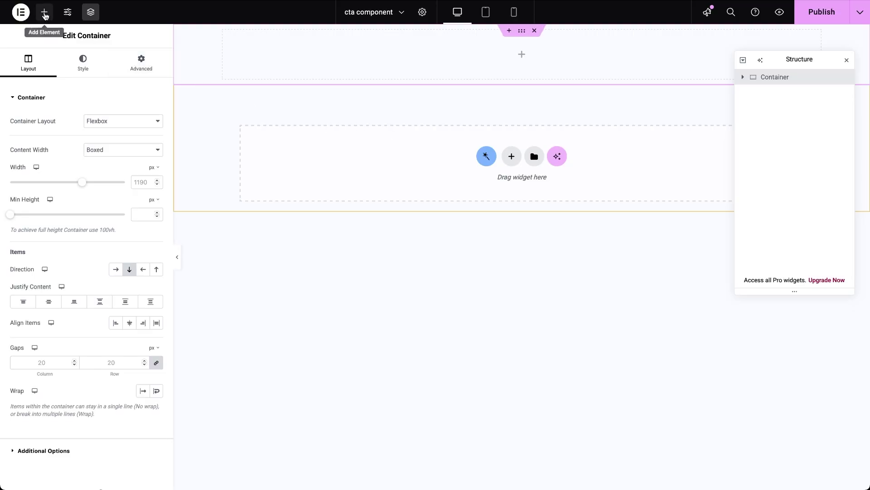
{"action": "left_click", "coordinate": [45, 16]}
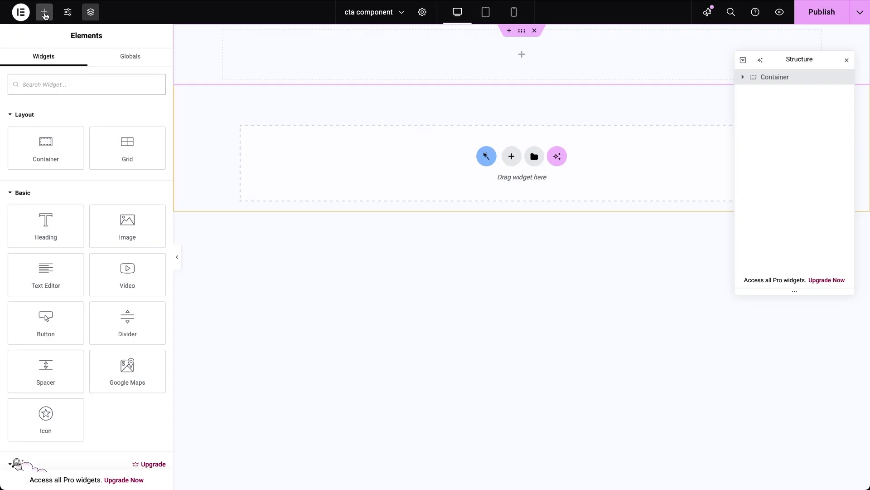
{"action": "type", "text": "dynamic field"}
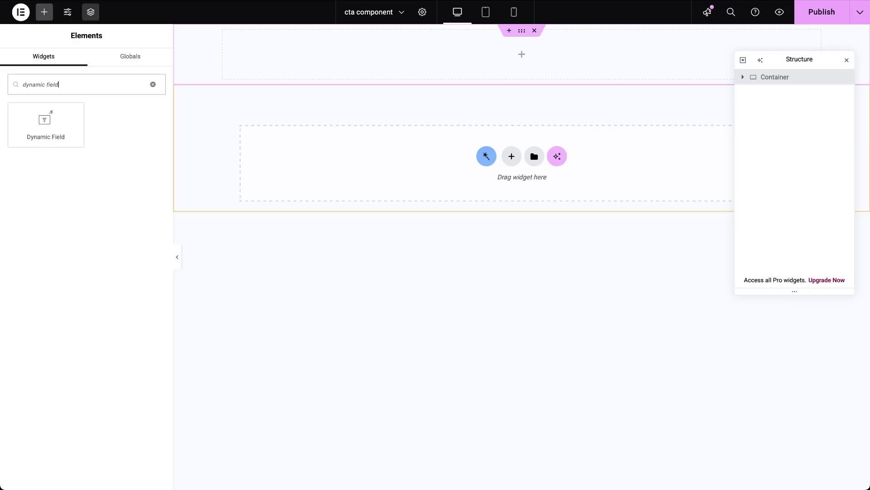
{"action": "key", "text": "ctrl+a"}
{"action": "key", "text": "BackSpace"}
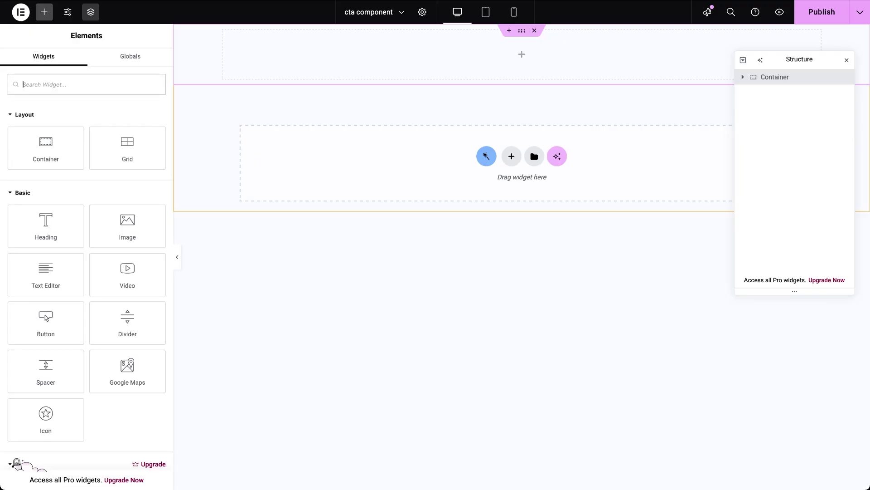
{"action": "type", "text": "headi"}
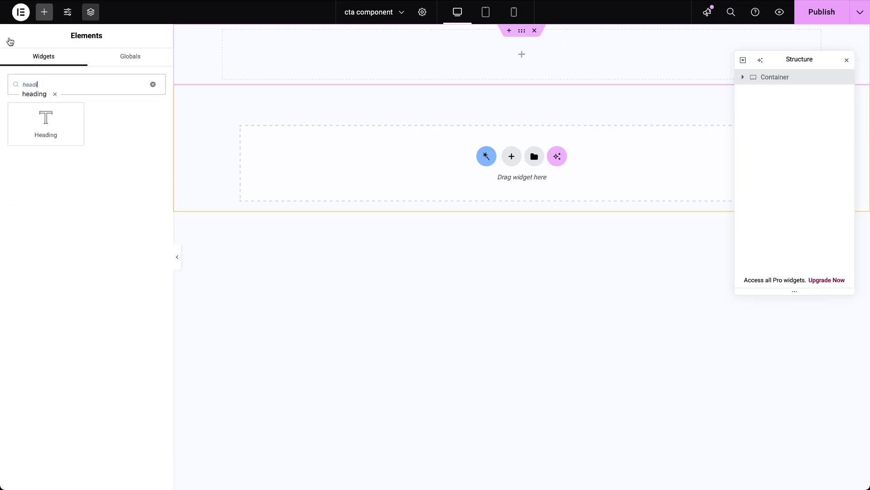
{"action": "type", "text": "ng"}
{"action": "left_click_drag", "start_coordinate": [35, 121], "coordinate": [321, 43]}
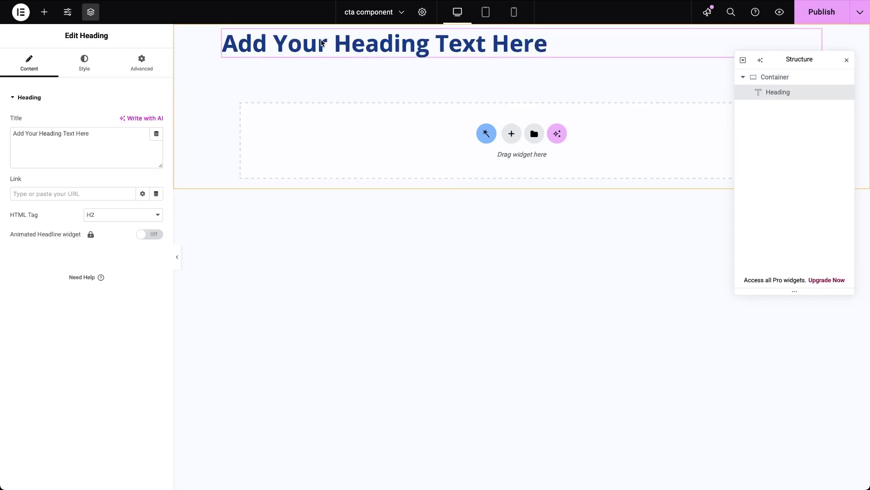
Replace the heading title with a Component Control Value tag for cta_title and make it H3
{"action": "left_click", "coordinate": [135, 131]}
{"action": "key", "text": "ctrl+a"}
{"action": "key", "text": "BackSpace"}
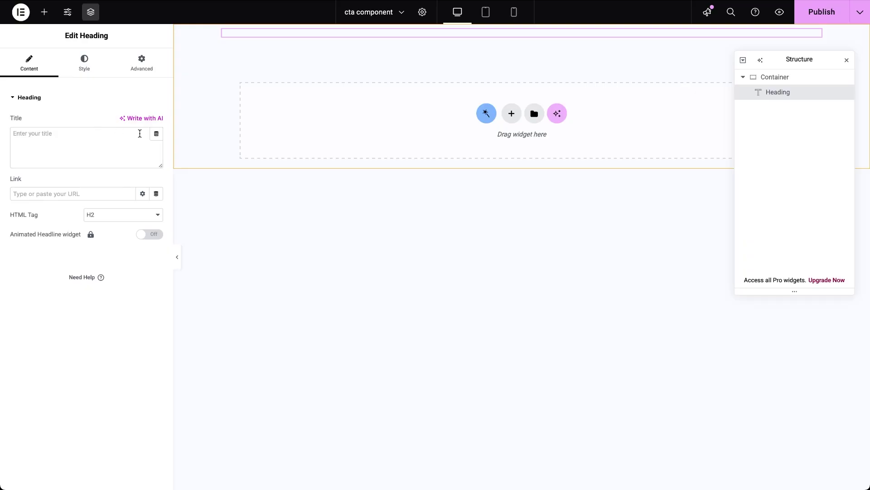
{"action": "left_click", "coordinate": [157, 135]}
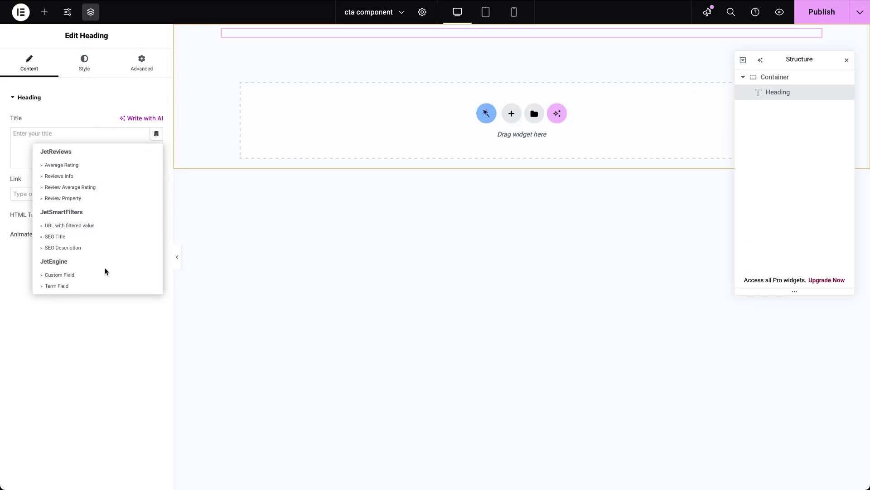
{"action": "scroll", "coordinate": [105, 271], "scroll_direction": "down", "scroll_amount": 3}
{"action": "scroll", "coordinate": [105, 271], "scroll_direction": "down", "scroll_amount": 2}
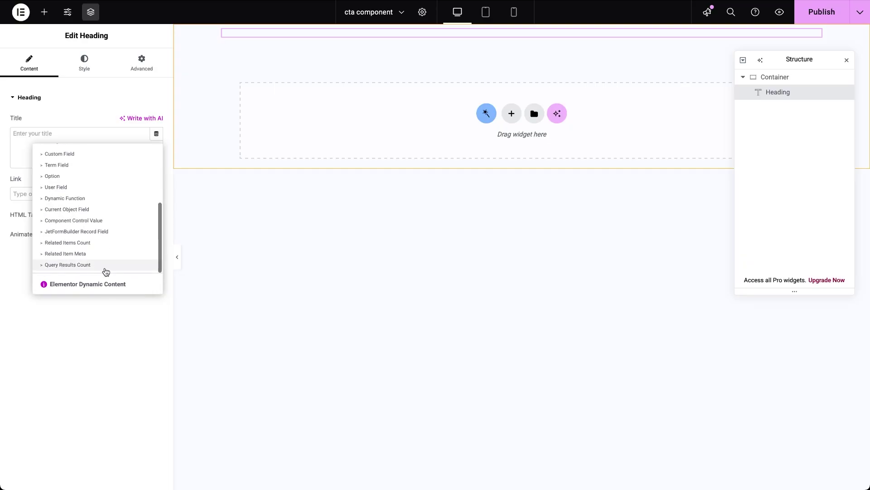
{"action": "left_click", "coordinate": [74, 220]}
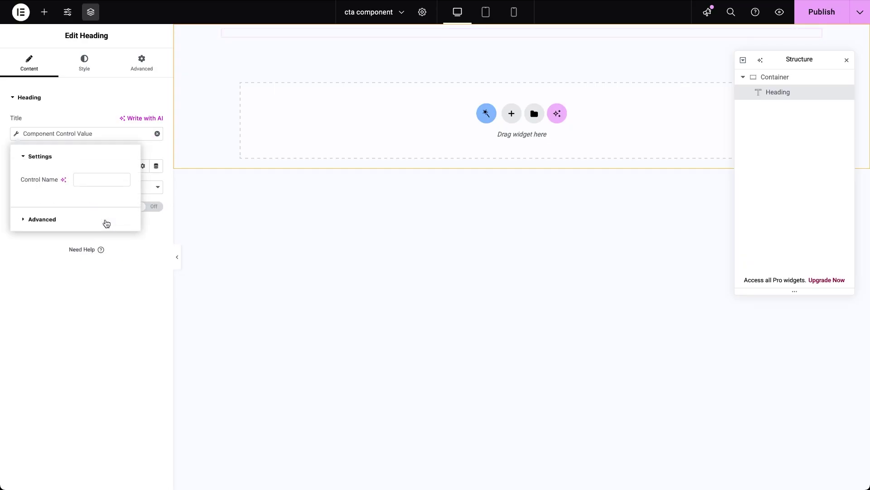
{"action": "left_click", "coordinate": [98, 180]}
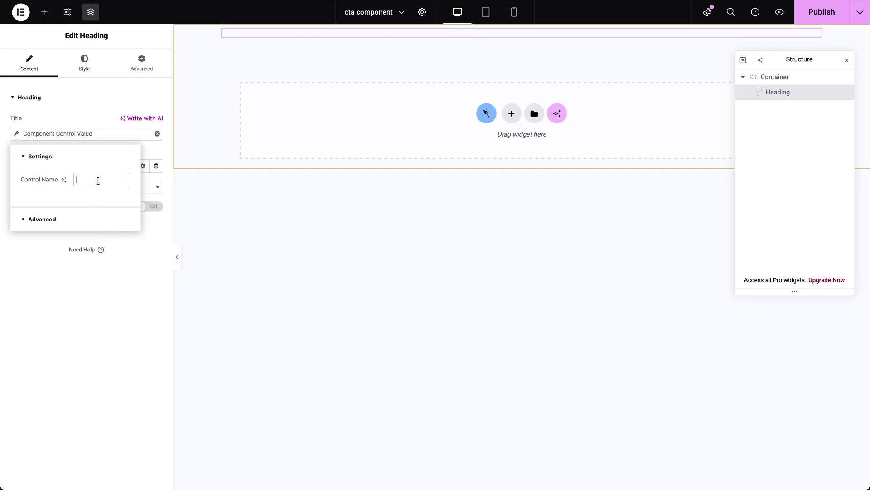
{"action": "type", "text": "cta_title"}
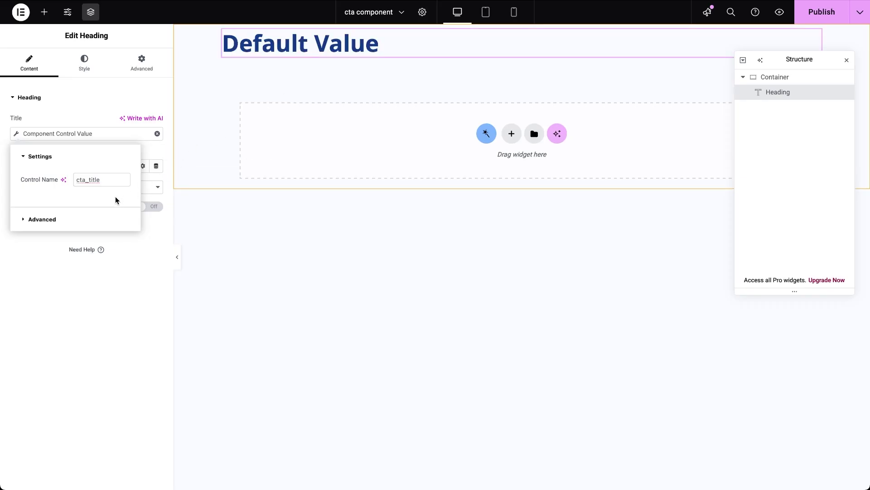
{"action": "left_click", "coordinate": [168, 180]}
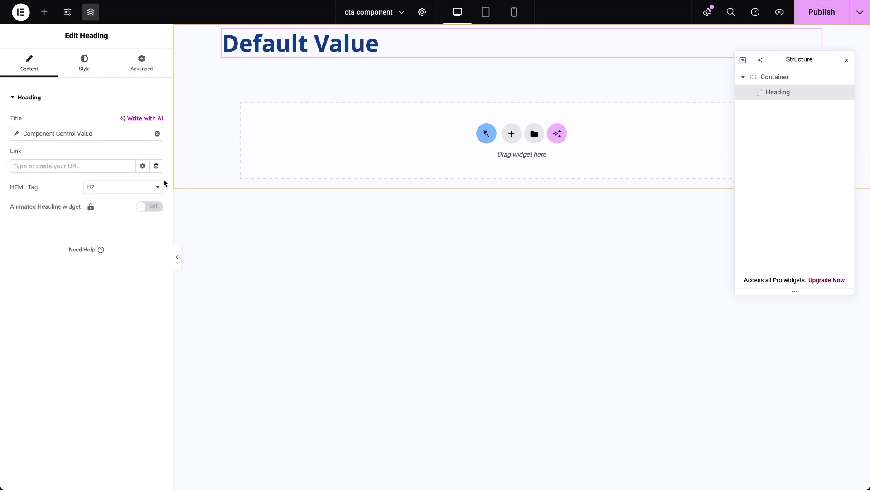
{"action": "left_click", "coordinate": [157, 187]}
{"action": "key", "text": "Escape"}
Add a Text Editor below the heading, replacing its Lorem ipsum with the cta_text Component Control Value
{"action": "left_click", "coordinate": [45, 13]}
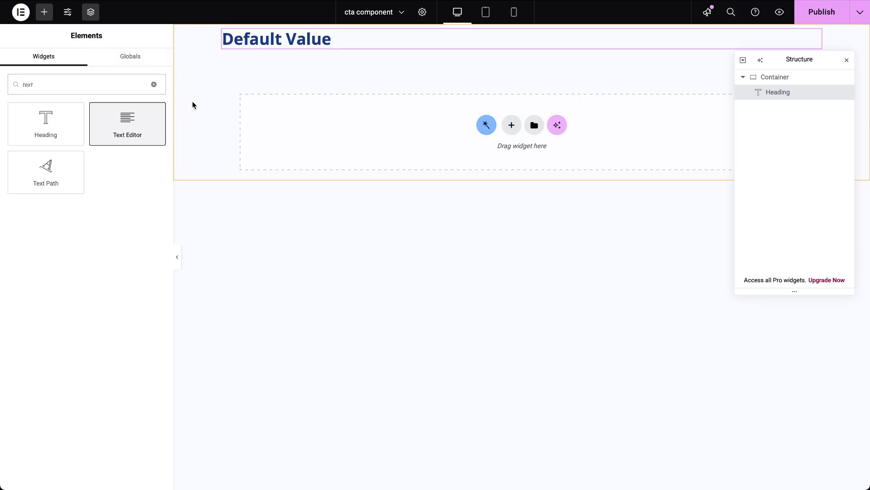
{"action": "left_click_drag", "start_coordinate": [192, 105], "coordinate": [288, 48]}
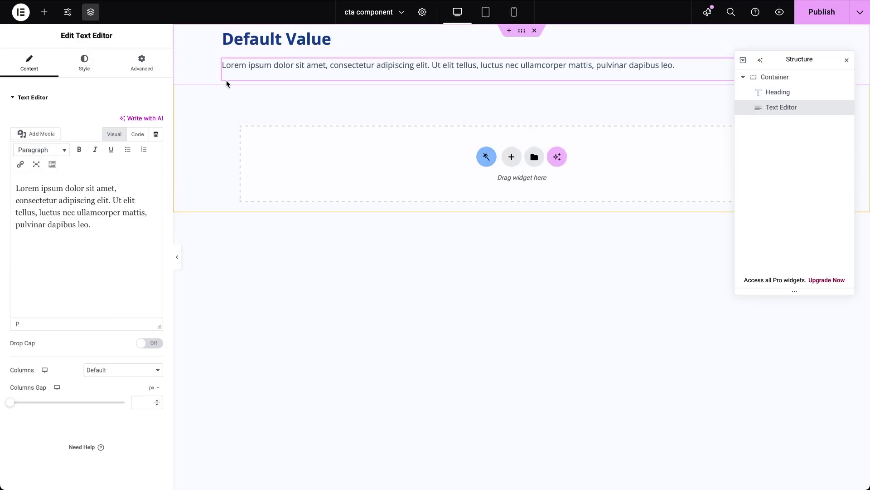
{"action": "left_click", "coordinate": [122, 202]}
{"action": "key", "text": "ctrl+a"}
{"action": "key", "text": "BackSpace"}
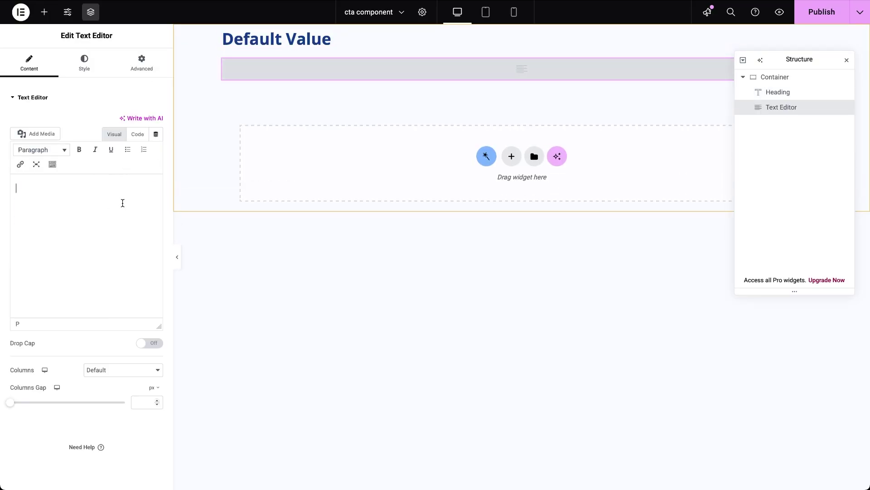
{"action": "left_click", "coordinate": [157, 135]}
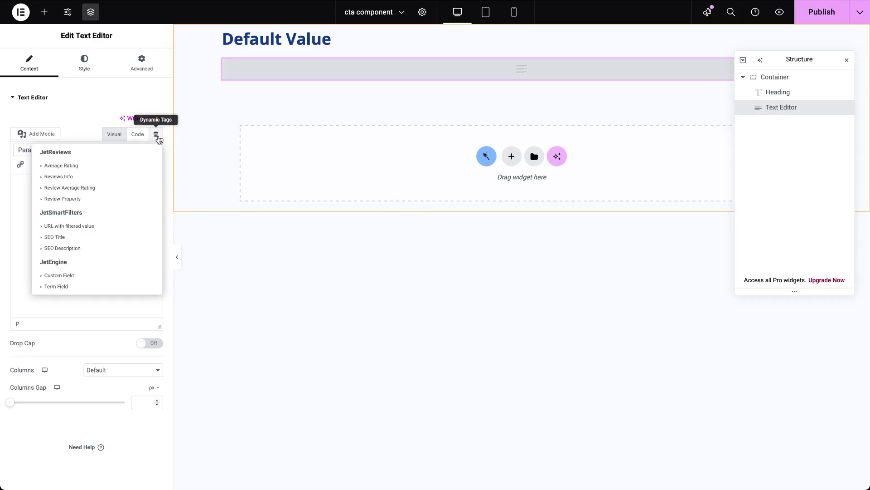
{"action": "scroll", "coordinate": [101, 237], "scroll_direction": "down", "scroll_amount": 3}
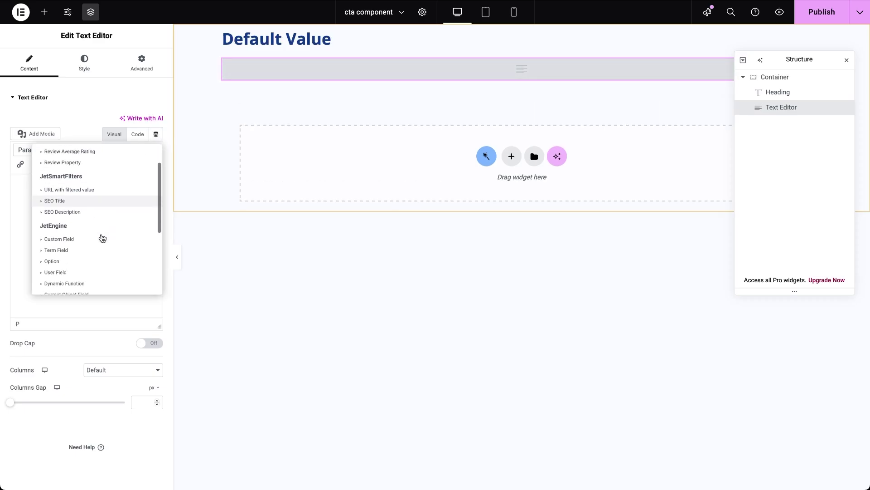
{"action": "left_click", "coordinate": [101, 236]}
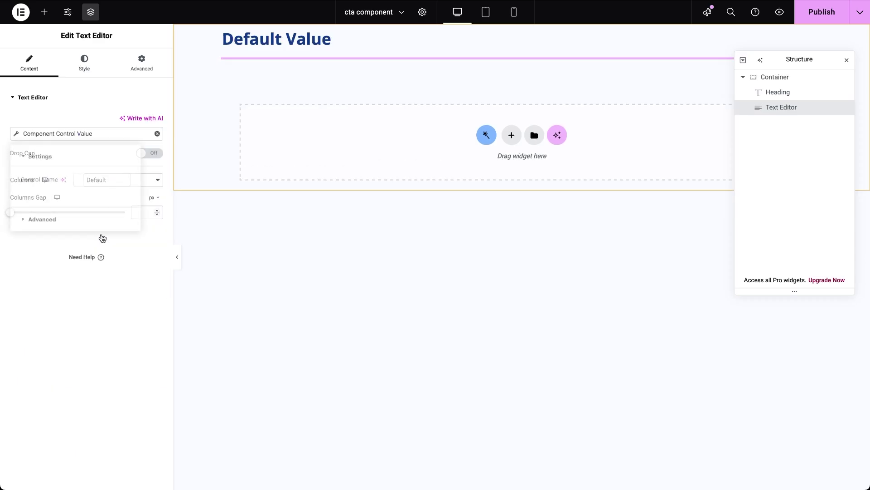
{"action": "left_click", "coordinate": [105, 180]}
{"action": "type", "text": "cta_text"}
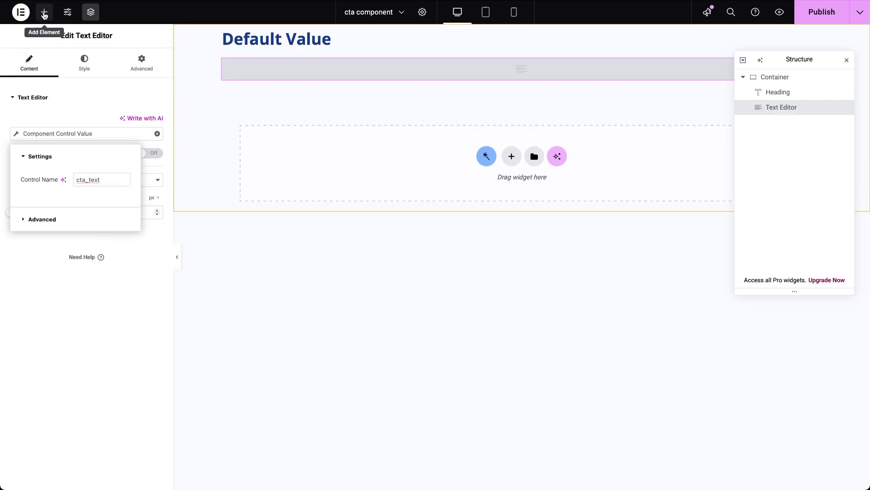
Add a Dynamic Link widget below the text, its link taken from the button_link component control
{"action": "left_click", "coordinate": [44, 13]}
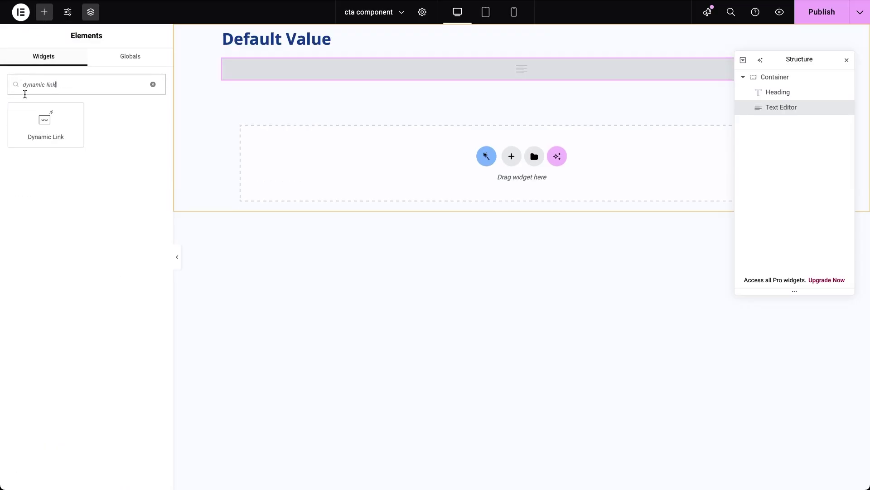
{"action": "left_click_drag", "start_coordinate": [58, 124], "coordinate": [274, 78]}
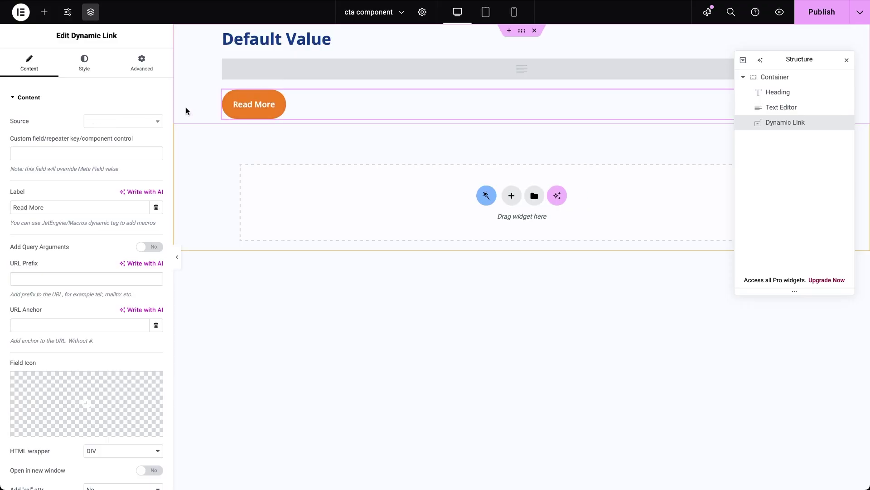
{"action": "left_click", "coordinate": [157, 121]}
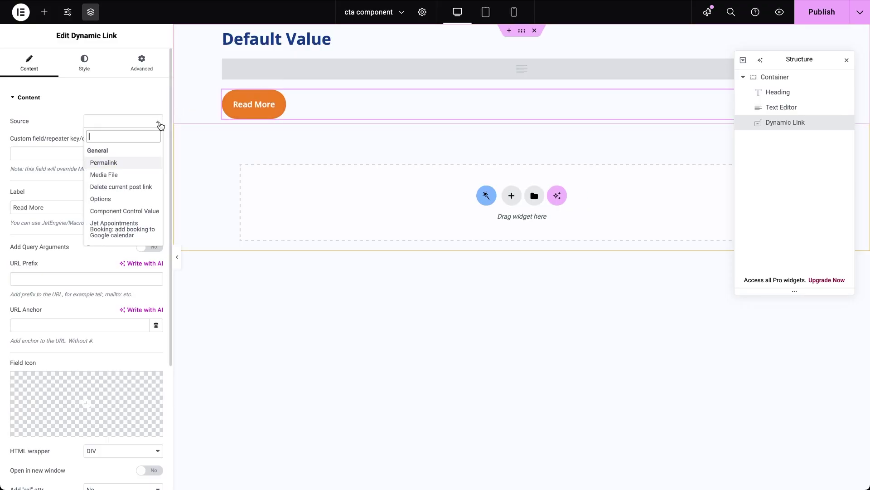
{"action": "left_click", "coordinate": [135, 210]}
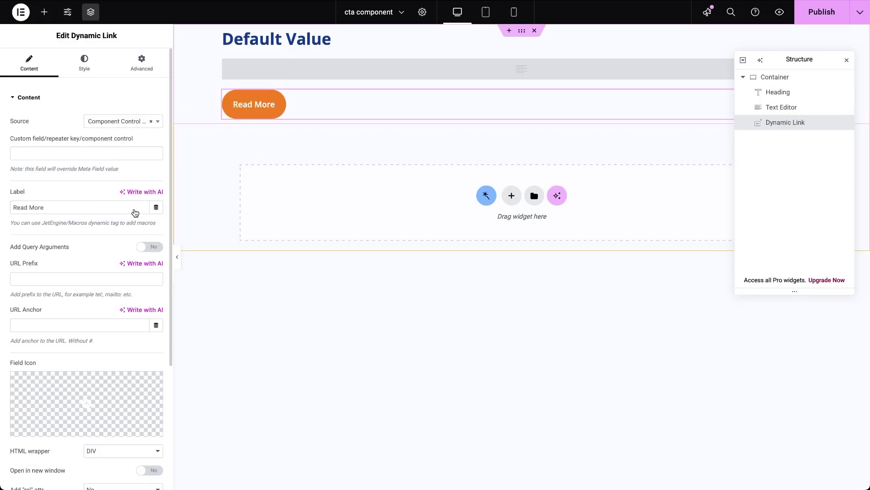
{"action": "left_click", "coordinate": [102, 154]}
{"action": "type", "text": "button_link"}
Replace the 'Read More' label with a Component Control Value tag for button_text
{"action": "left_click", "coordinate": [48, 208]}
{"action": "key", "text": "ctrl+a"}
{"action": "key", "text": "BackSpace"}
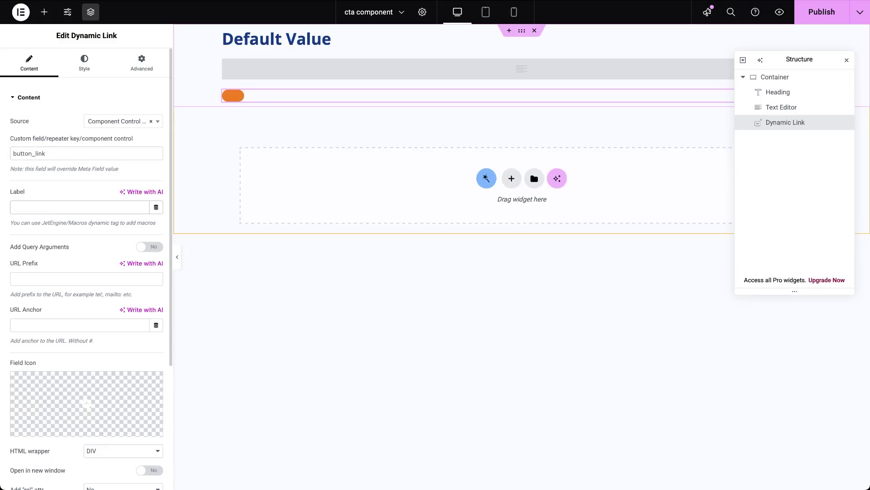
{"action": "left_click", "coordinate": [156, 207]}
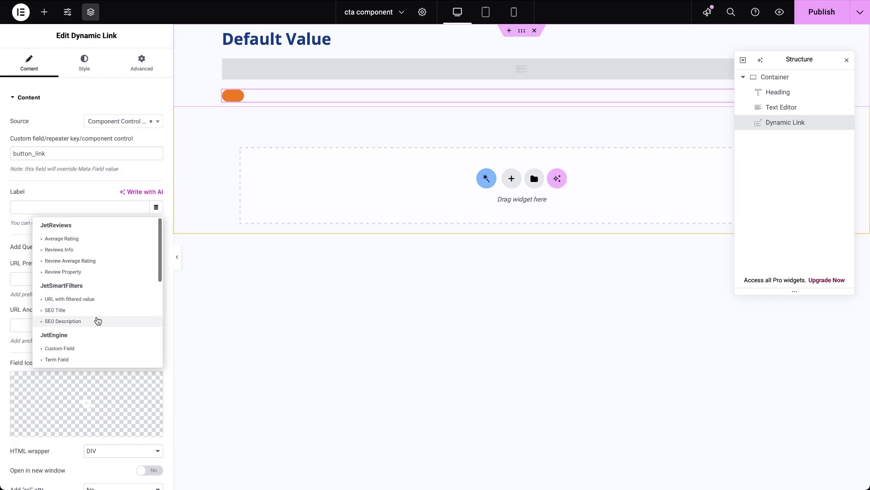
{"action": "scroll", "coordinate": [97, 319], "scroll_direction": "down", "scroll_amount": 5}
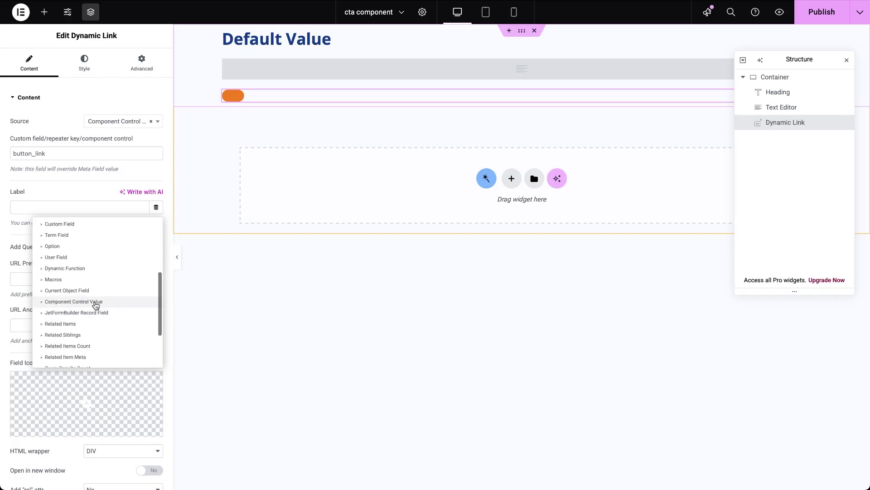
{"action": "left_click", "coordinate": [96, 302]}
{"action": "left_click", "coordinate": [109, 253]}
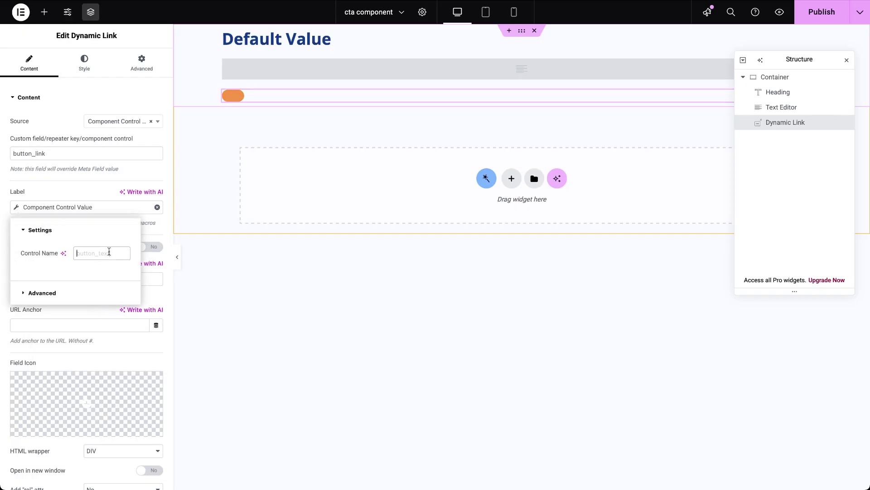
{"action": "type", "text": "button_text"}
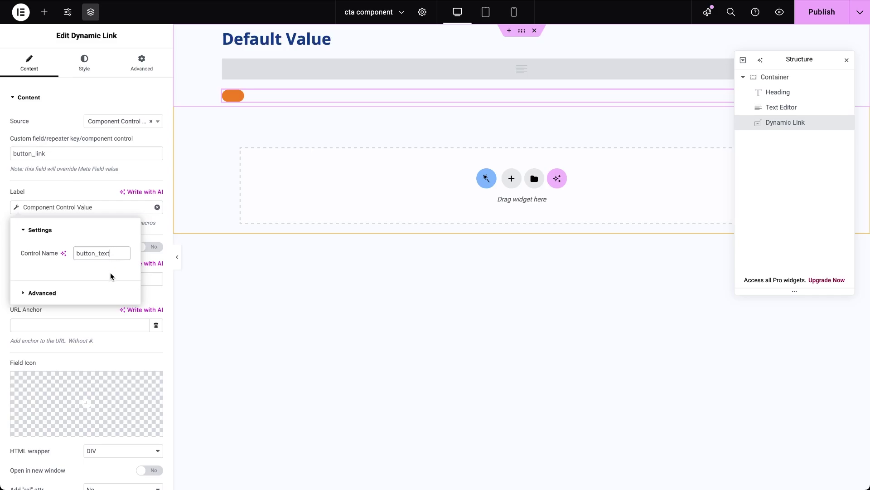
Give the container a Classic background using the Component Control Image tag for cta_image
{"action": "left_click", "coordinate": [781, 80]}
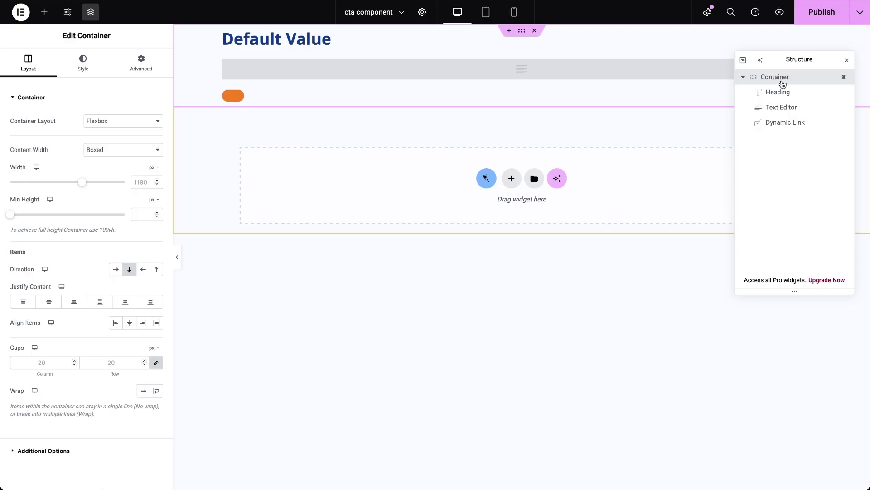
{"action": "left_click", "coordinate": [107, 62]}
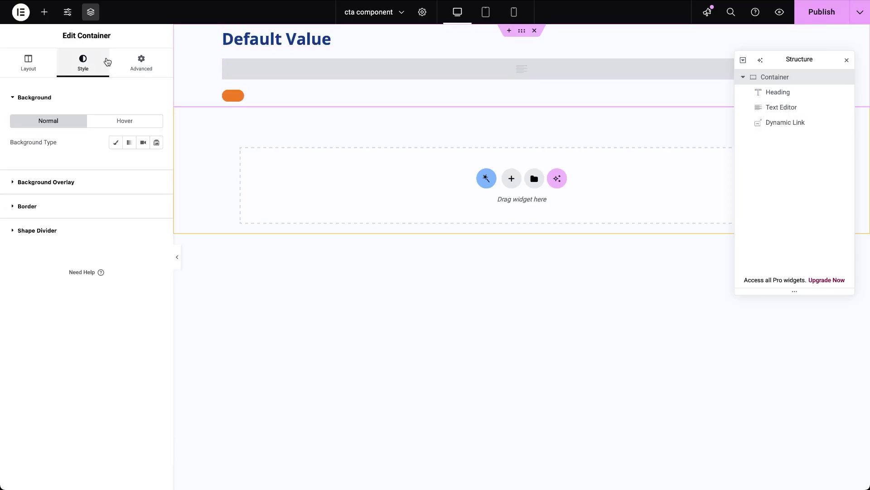
{"action": "left_click", "coordinate": [117, 143]}
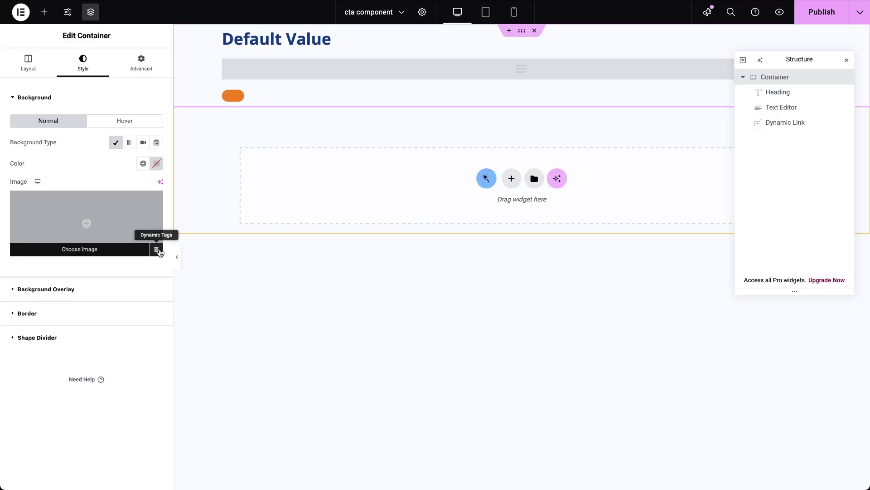
{"action": "left_click", "coordinate": [157, 249]}
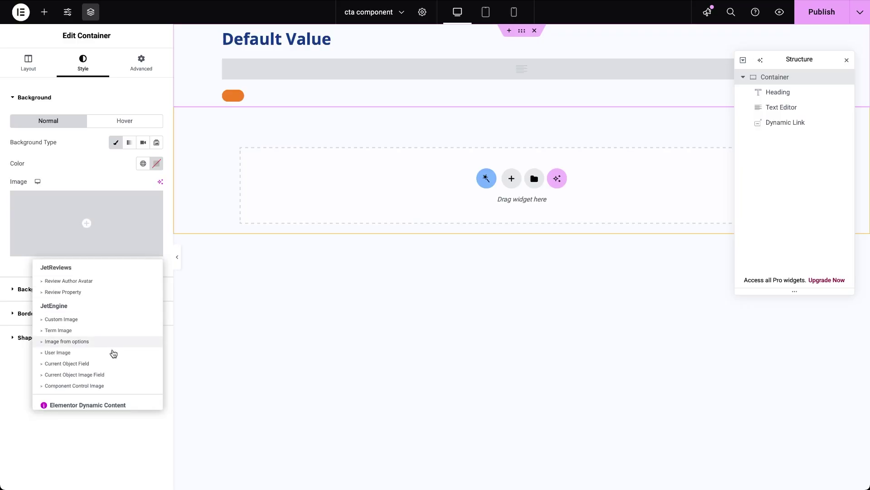
{"action": "left_click", "coordinate": [104, 385]}
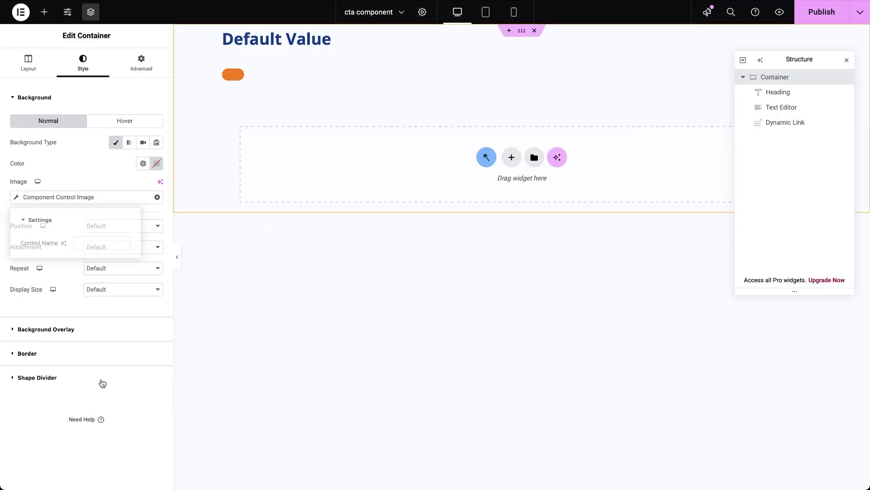
{"action": "left_click", "coordinate": [110, 244]}
{"action": "type", "text": "cta_image"}
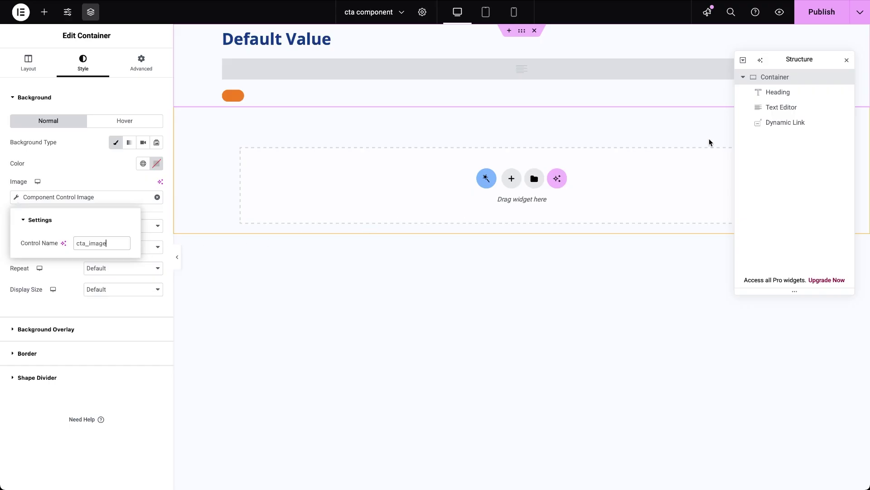
{"action": "left_click", "coordinate": [781, 97]}
Switch the heading's Advanced width to Custom, ready to enter 50%
{"action": "left_click", "coordinate": [85, 63]}
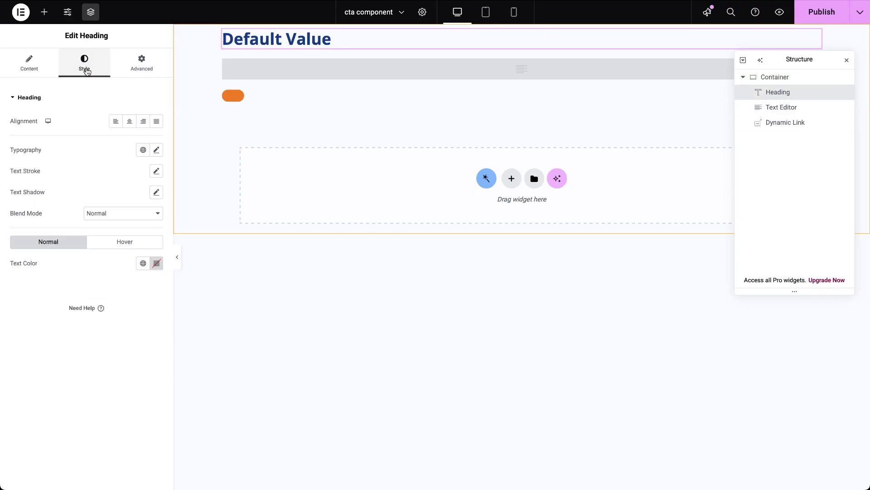
{"action": "left_click", "coordinate": [140, 66]}
{"action": "left_click", "coordinate": [128, 200]}
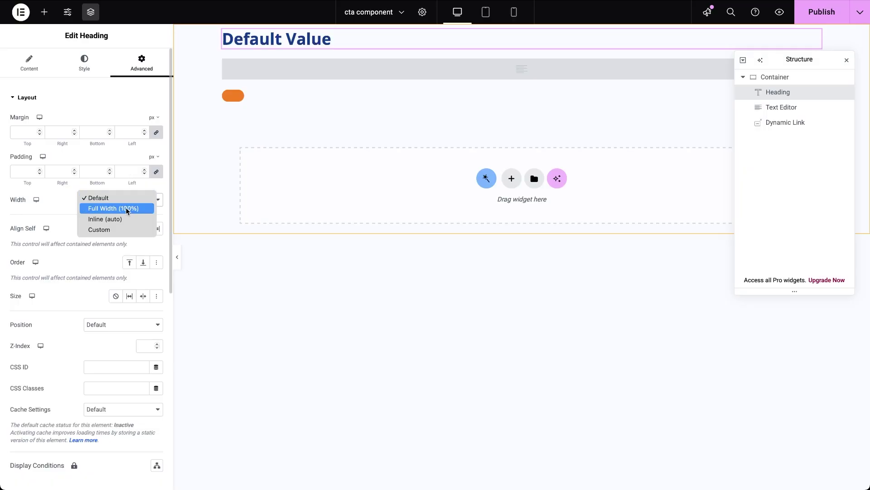
{"action": "left_click", "coordinate": [109, 229]}
{"action": "left_click", "coordinate": [139, 233]}
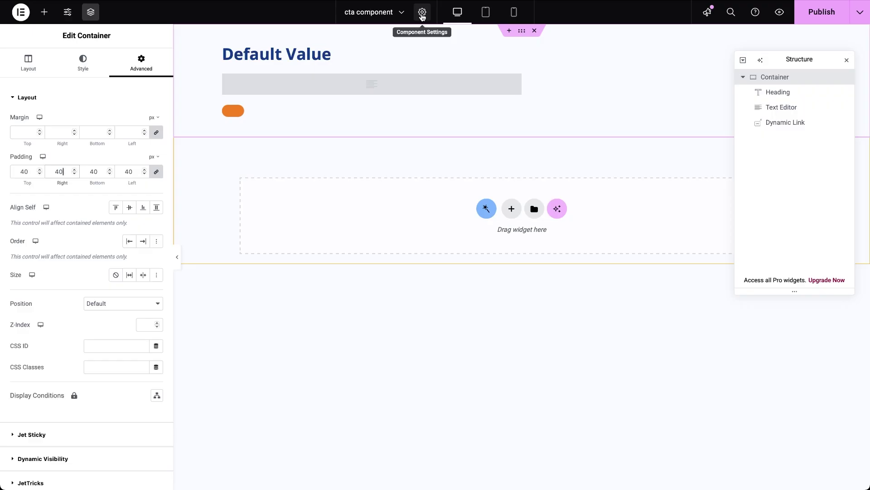
Add a 'Text Color' style control named text_color with deep navy #030057 as its default
{"action": "left_click", "coordinate": [422, 13]}
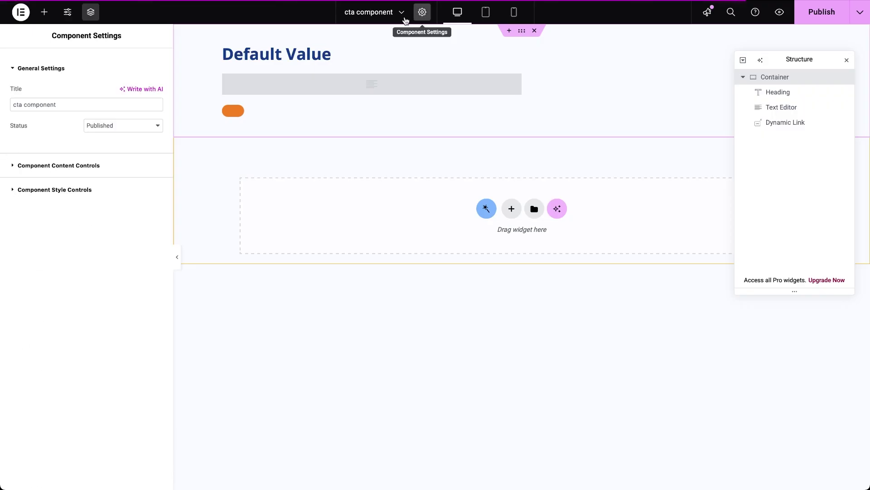
{"action": "left_click", "coordinate": [87, 190]}
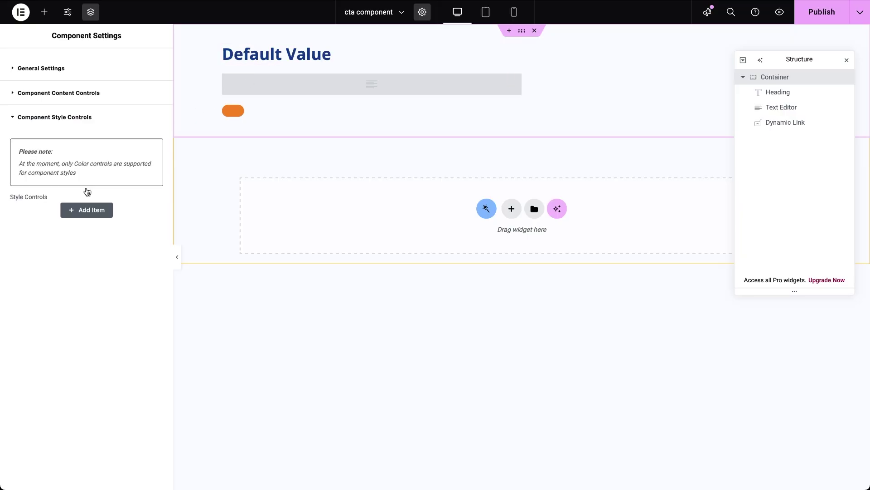
{"action": "left_click", "coordinate": [87, 211]}
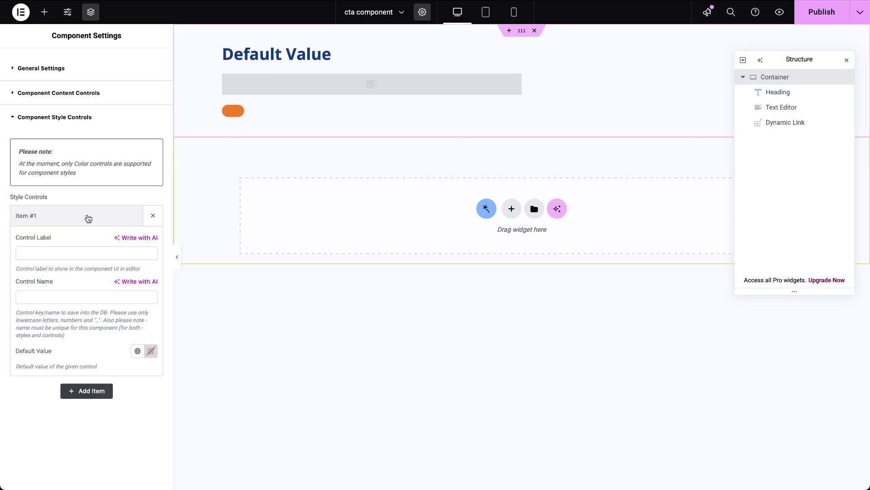
{"action": "left_click", "coordinate": [85, 252]}
{"action": "type", "text": "Text Color"}
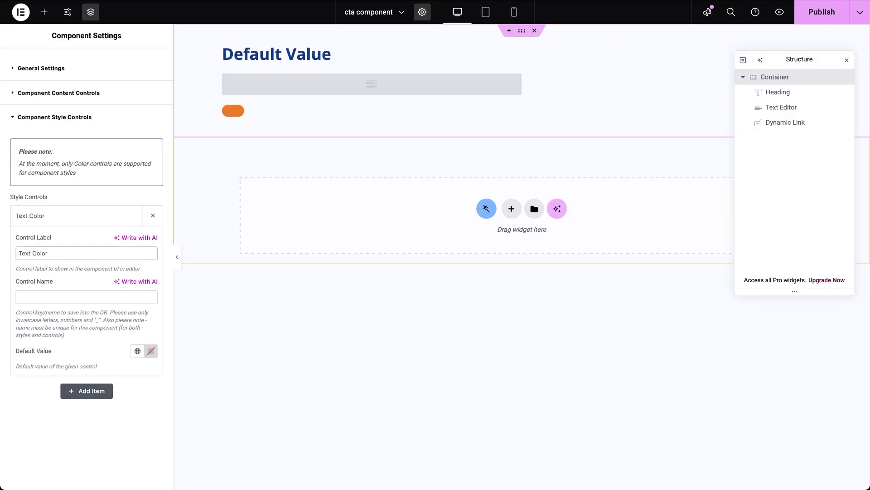
{"action": "key", "text": "Tab"}
{"action": "type", "text": "text_color"}
{"action": "left_click", "coordinate": [151, 351]}
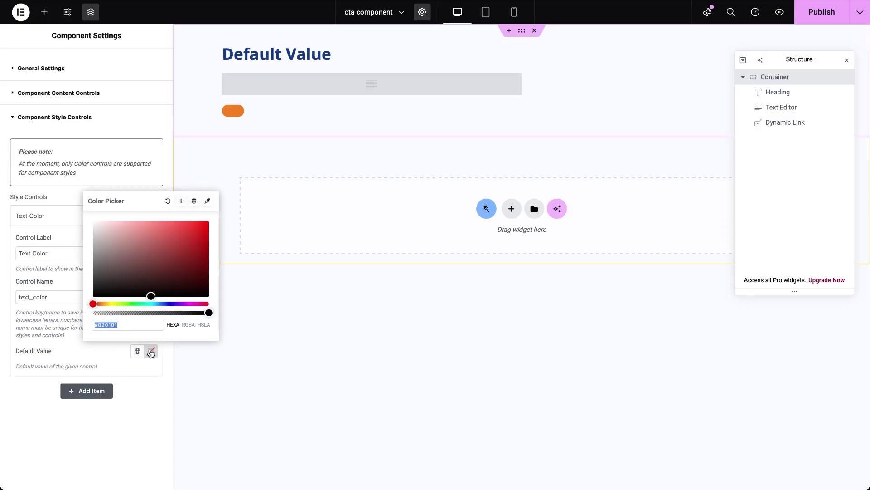
{"action": "left_click", "coordinate": [170, 304]}
{"action": "left_click", "coordinate": [204, 257]}
{"action": "left_click_drag", "start_coordinate": [203, 257], "coordinate": [210, 271]}
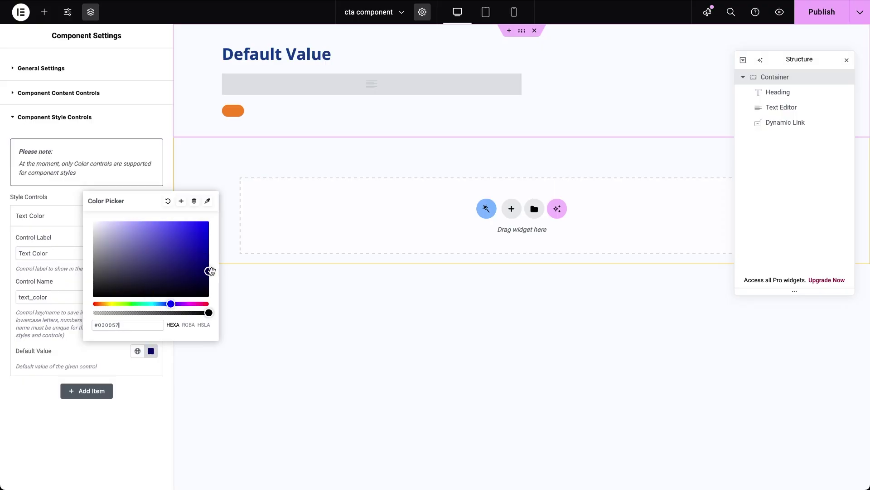
{"action": "left_click", "coordinate": [127, 396]}
Add an 'Overlay Color' control named overlay_color, defaulting to a mostly transparent #6ABBFF
{"action": "left_click", "coordinate": [100, 392]}
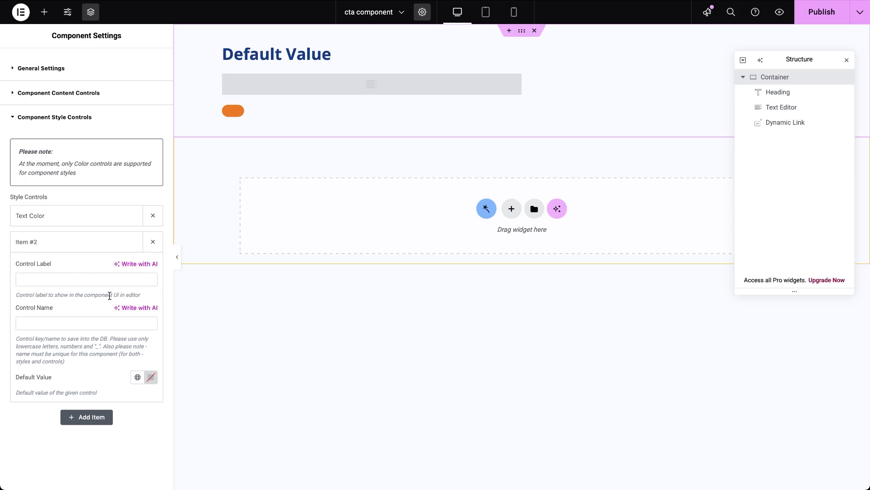
{"action": "left_click", "coordinate": [107, 280]}
{"action": "type", "text": "Overlay Color"}
{"action": "key", "text": "Tab"}
{"action": "type", "text": "overlay_color"}
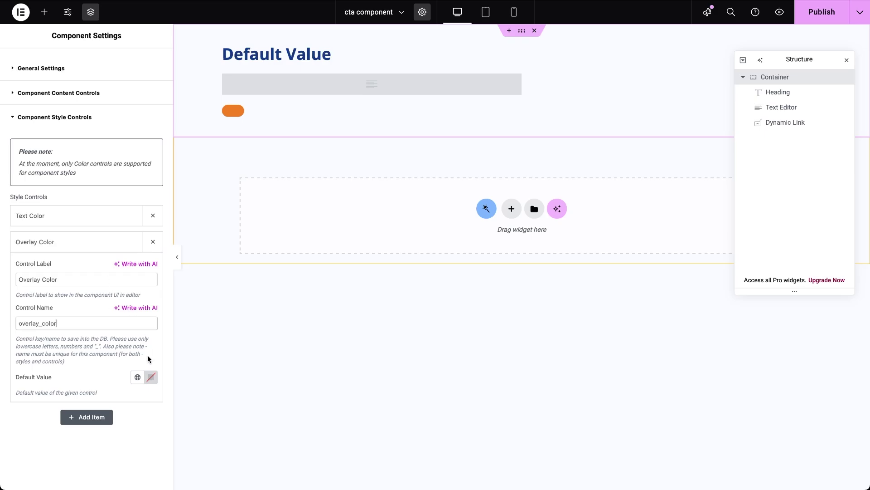
{"action": "left_click", "coordinate": [151, 377]}
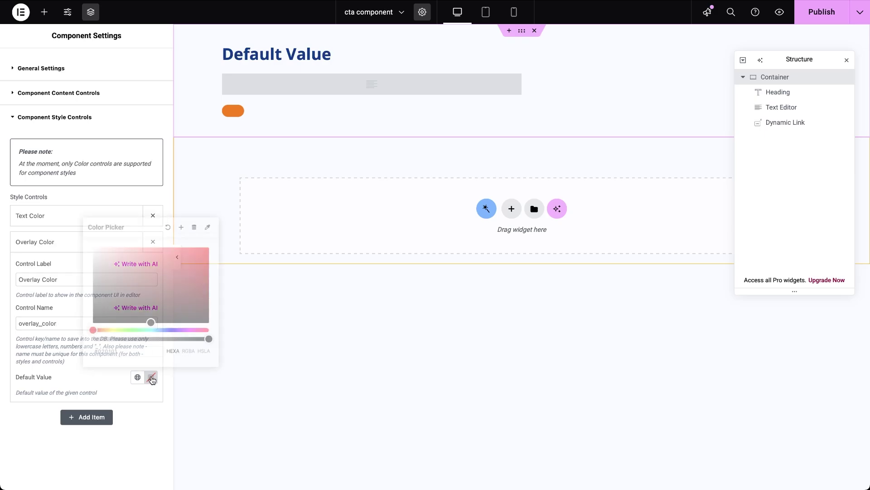
{"action": "left_click_drag", "start_coordinate": [157, 330], "coordinate": [160, 329]}
{"action": "left_click", "coordinate": [165, 255]}
{"action": "left_click_drag", "start_coordinate": [165, 255], "coordinate": [161, 247]}
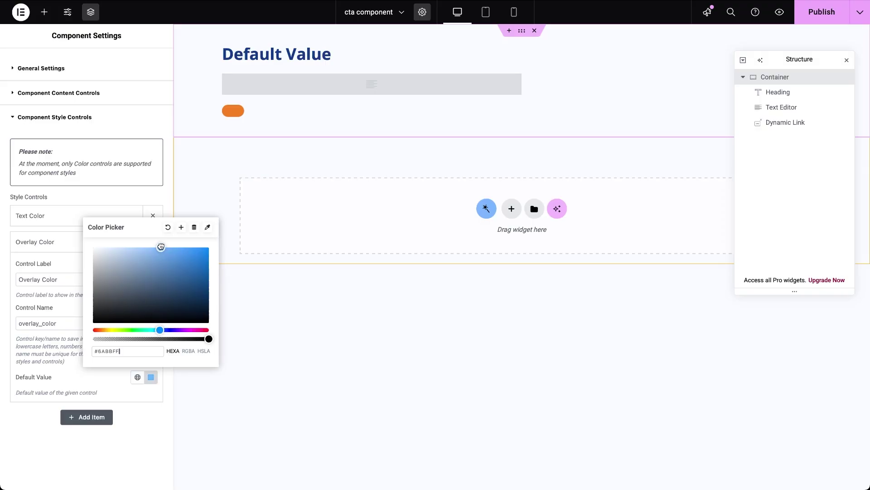
{"action": "left_click", "coordinate": [111, 339]}
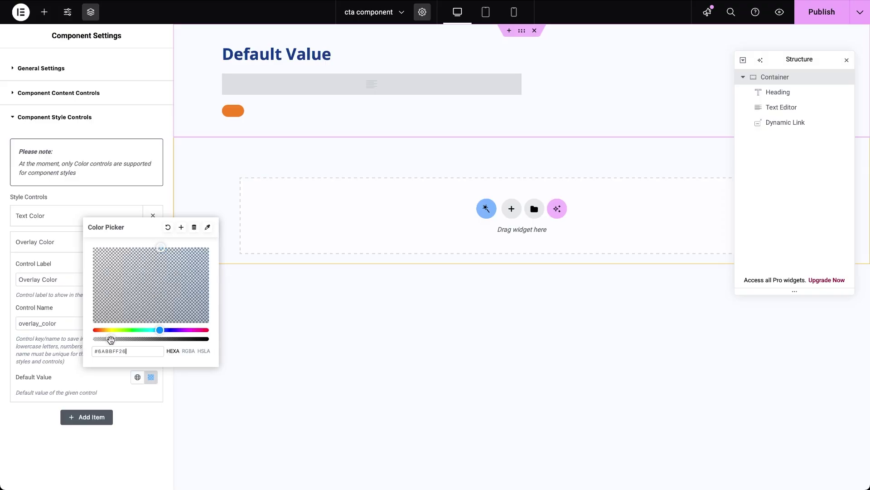
{"action": "left_click", "coordinate": [107, 378]}
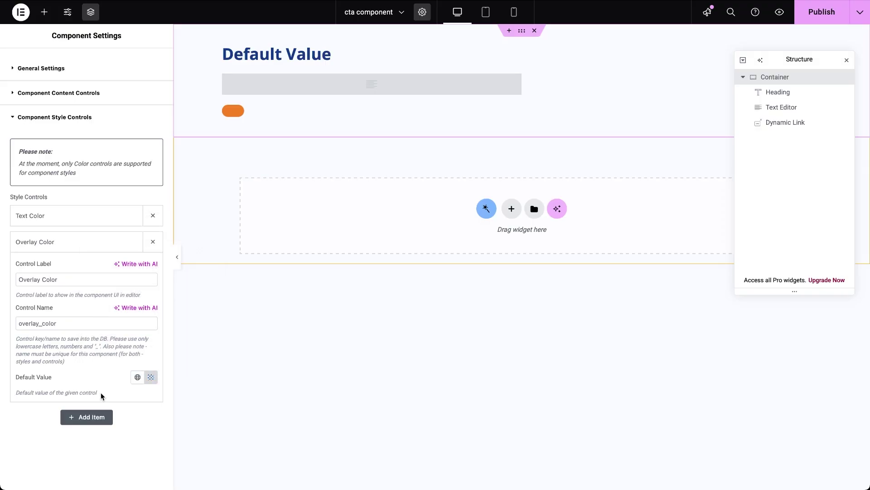
Add an 'Overlay Color2' control named overlay_color2 with light blue #6CCBFF as default
{"action": "left_click", "coordinate": [91, 417]}
{"action": "left_click", "coordinate": [114, 306]}
{"action": "type", "text": "Overlay Color2"}
{"action": "key", "text": "Tab"}
{"action": "type", "text": "overlay_color2"}
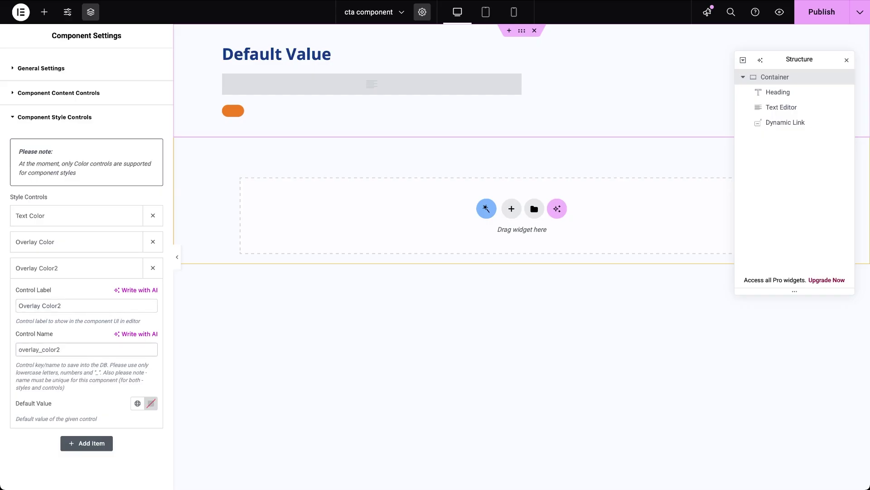
{"action": "left_click", "coordinate": [151, 403]}
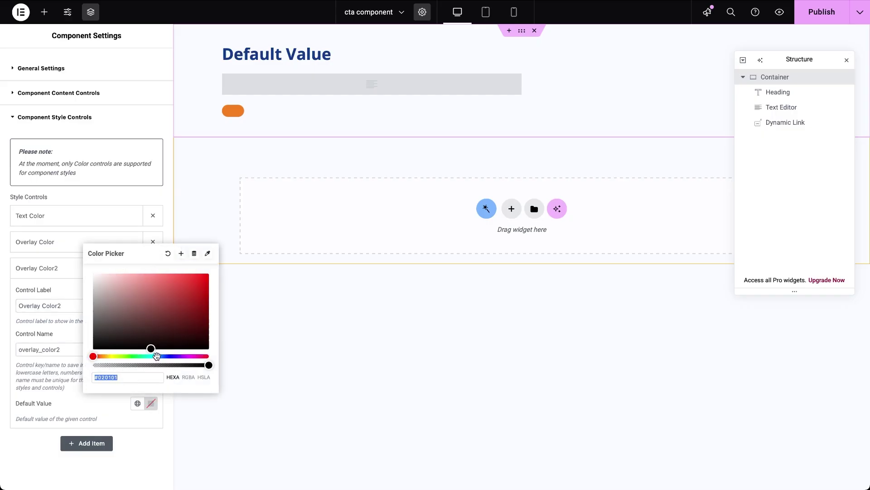
{"action": "left_click", "coordinate": [156, 356]}
{"action": "left_click", "coordinate": [164, 280]}
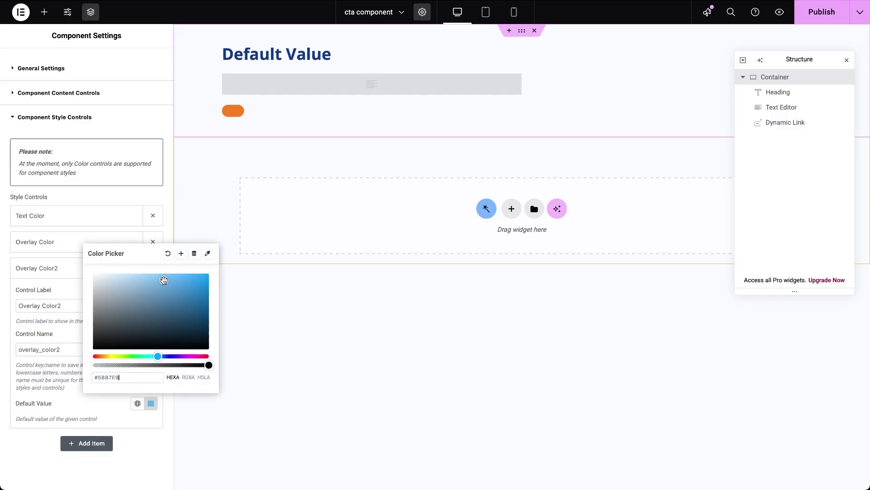
{"action": "left_click_drag", "start_coordinate": [164, 280], "coordinate": [160, 265]}
{"action": "left_click", "coordinate": [135, 456]}
Add a fourth style control labelled 'Button Color'
{"action": "left_click", "coordinate": [103, 443]}
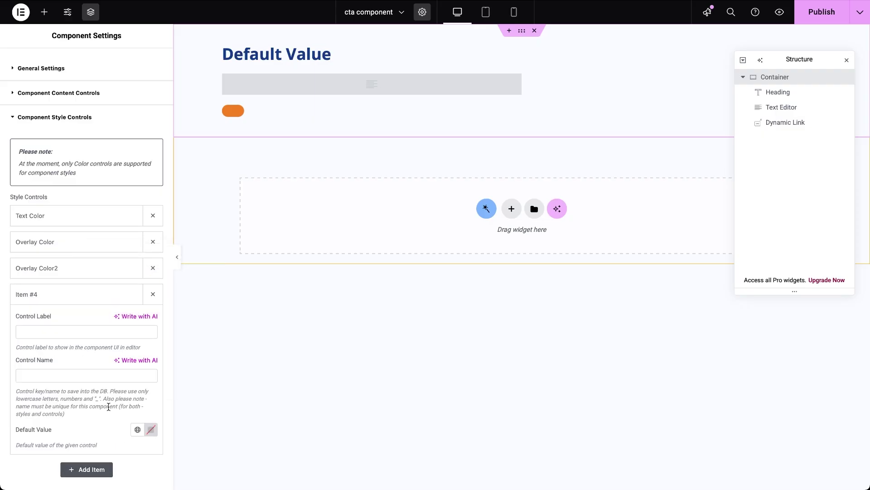
{"action": "left_click", "coordinate": [111, 331]}
{"action": "type", "text": "Button Color"}
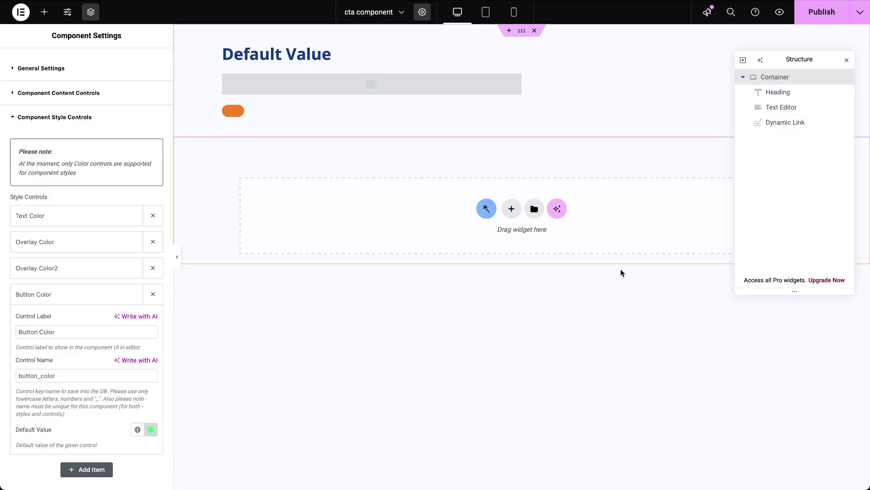
{"action": "left_click", "coordinate": [788, 93]}
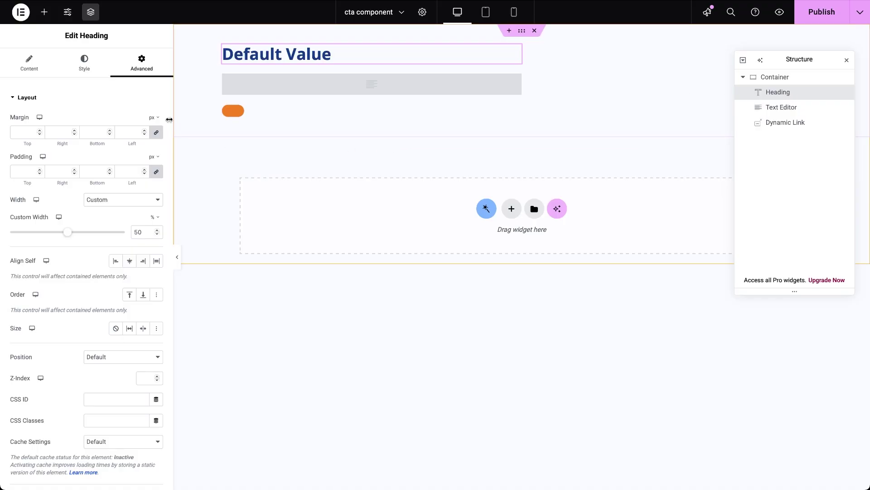
Bind the heading's text colour to the component colour control text_color
{"action": "left_click", "coordinate": [91, 67]}
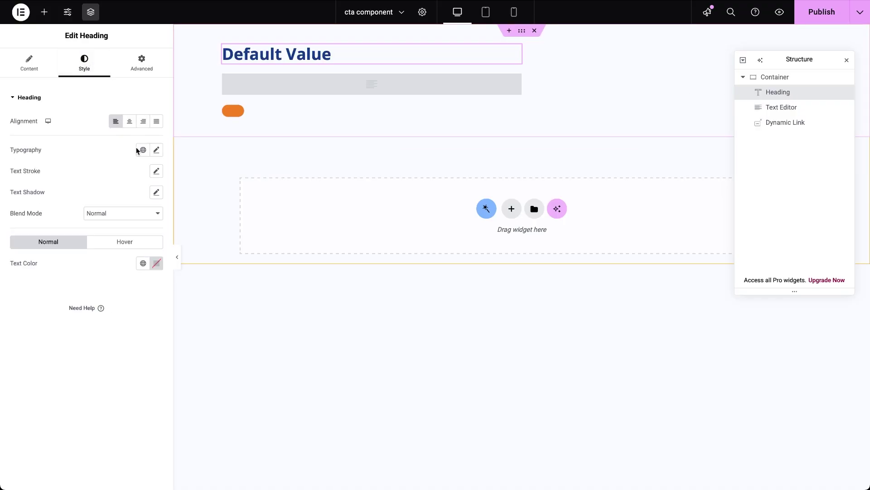
{"action": "left_click", "coordinate": [156, 263]}
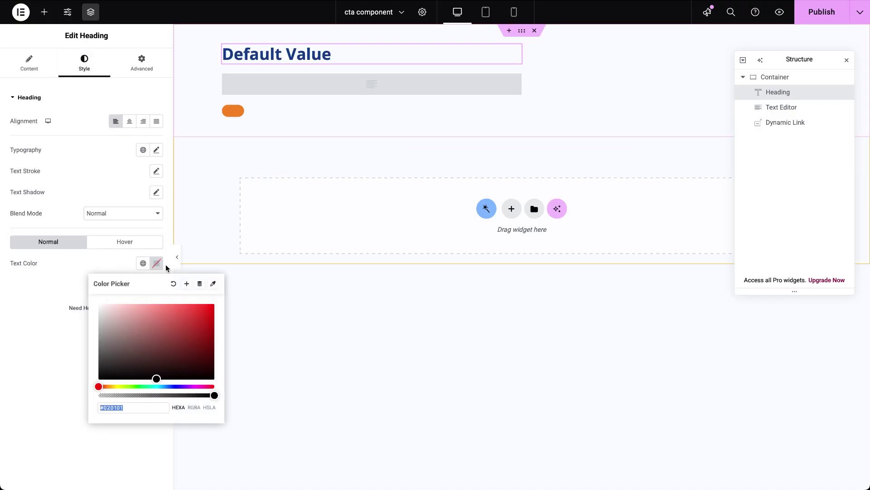
{"action": "left_click", "coordinate": [200, 285]}
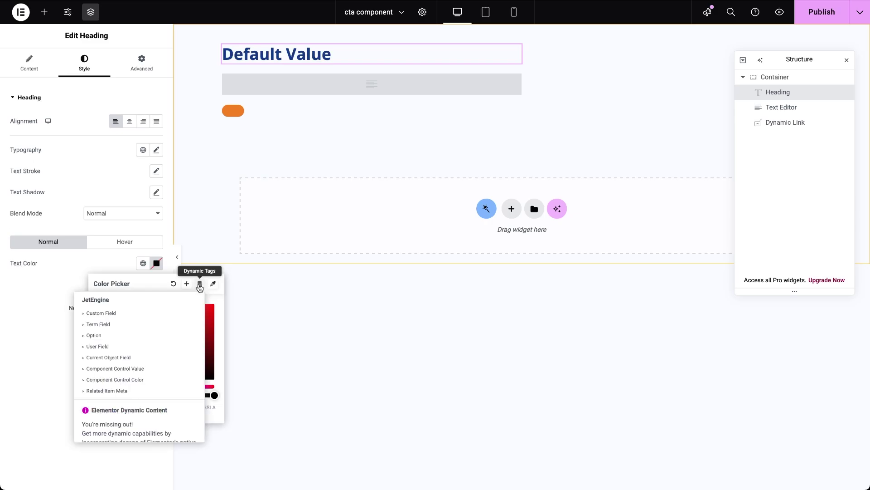
{"action": "left_click", "coordinate": [149, 380]}
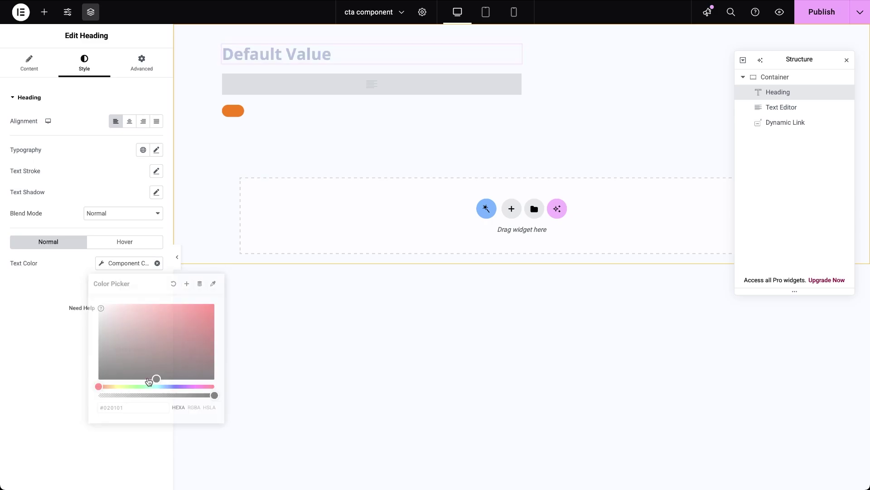
{"action": "left_click", "coordinate": [189, 310]}
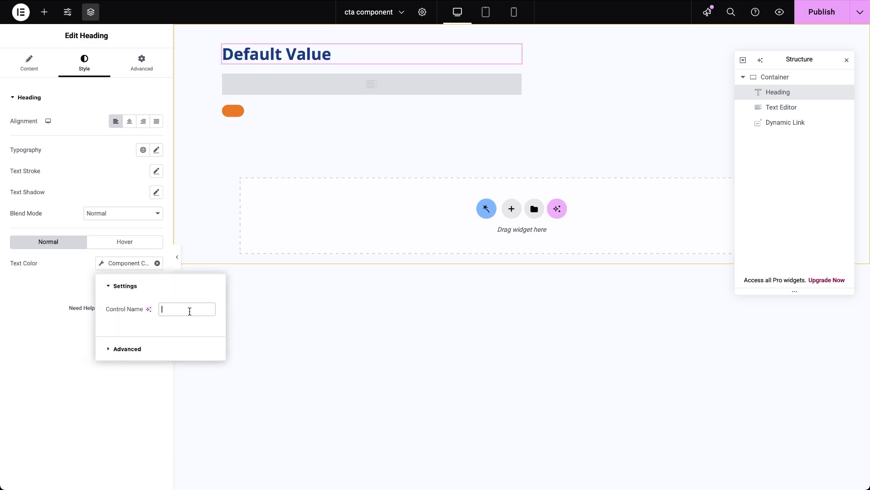
{"action": "type", "text": "text_color"}
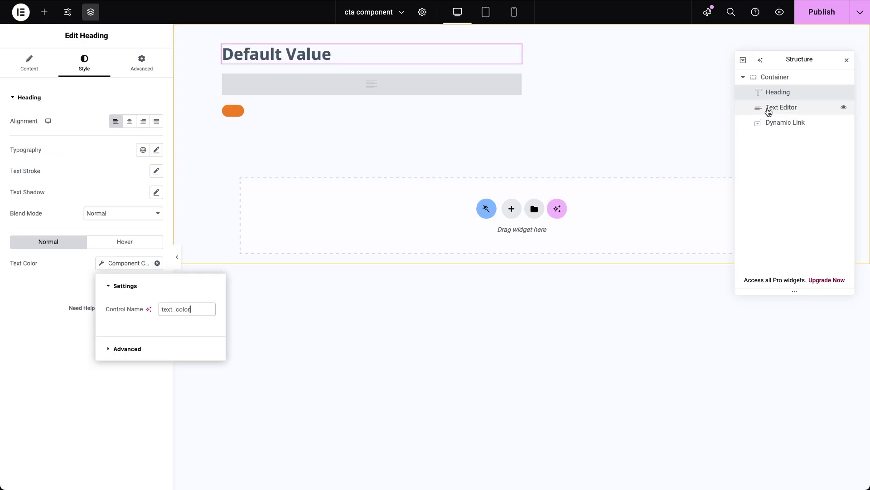
Bind the text block's text colour to a Component Control Color tag
{"action": "left_click", "coordinate": [769, 108]}
{"action": "left_click", "coordinate": [83, 63]}
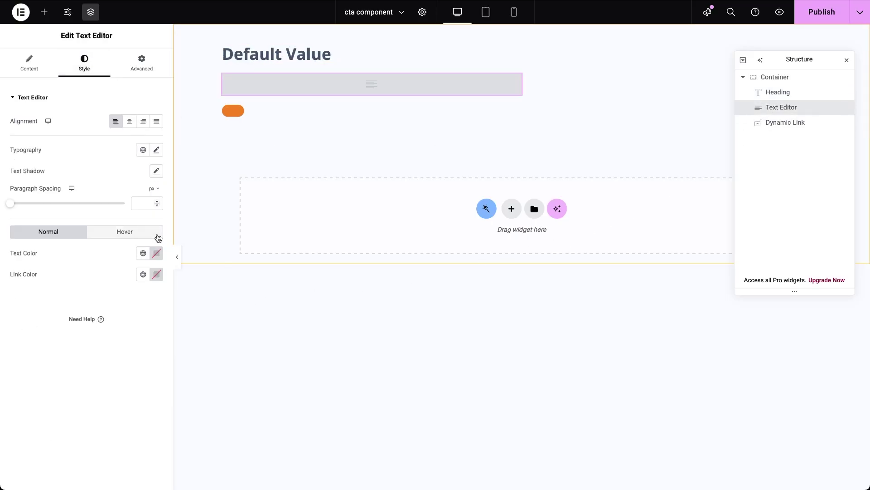
{"action": "left_click", "coordinate": [157, 257]}
{"action": "left_click", "coordinate": [199, 274]}
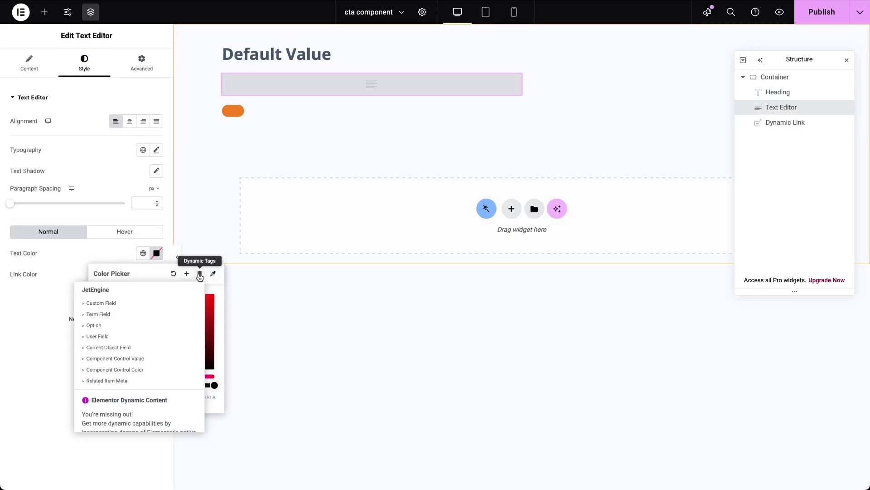
{"action": "left_click", "coordinate": [136, 369]}
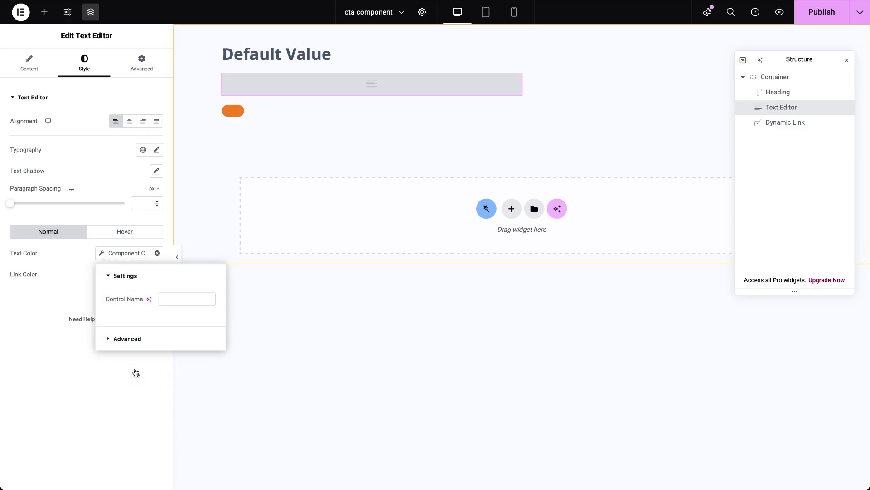
{"action": "left_click", "coordinate": [177, 299]}
{"action": "type", "text": "text_color"}
Bind the Dynamic Link button's background colour to the component control button_color
{"action": "left_click", "coordinate": [792, 129]}
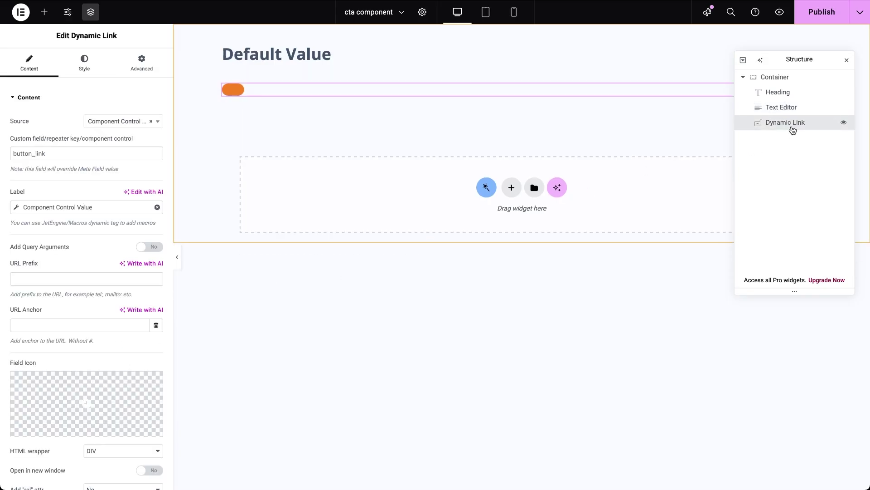
{"action": "left_click", "coordinate": [84, 63]}
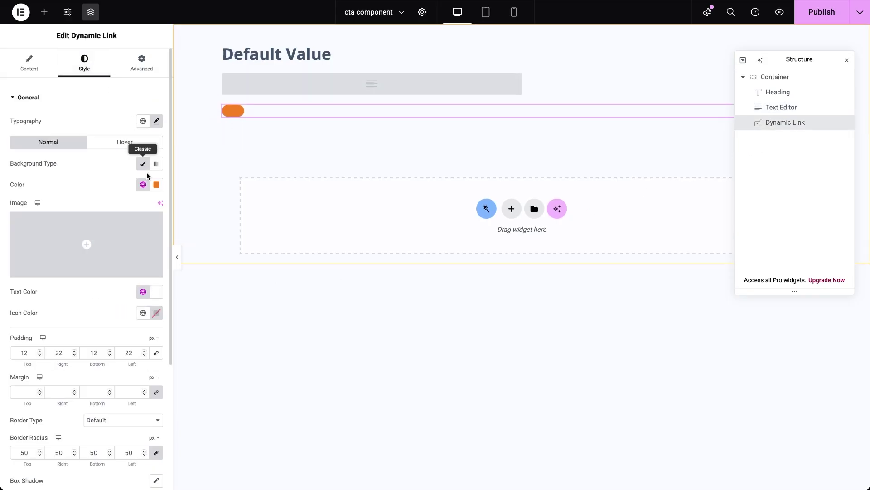
{"action": "left_click", "coordinate": [155, 187]}
{"action": "left_click", "coordinate": [200, 205]}
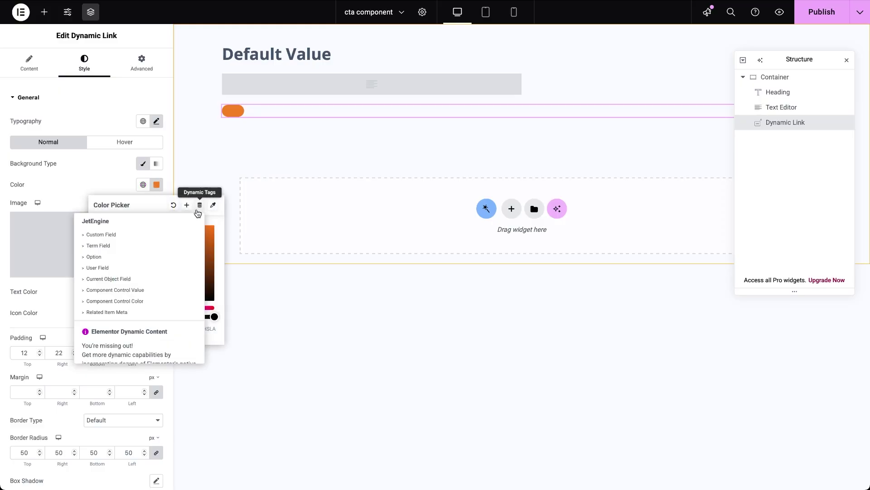
{"action": "left_click", "coordinate": [143, 301]}
{"action": "left_click", "coordinate": [195, 231]}
{"action": "type", "text": "button_color"}
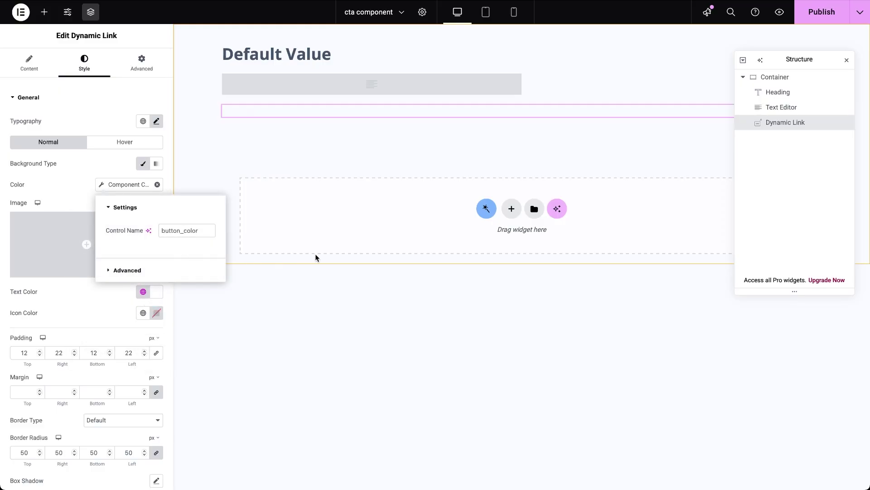
{"action": "left_click", "coordinate": [758, 82]}
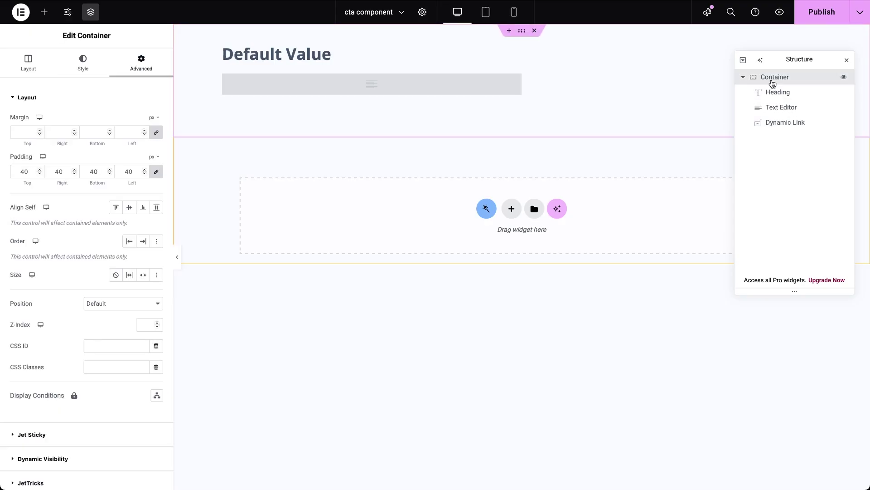
Make the container's background overlay a gradient with its first colour from a component control
{"action": "left_click", "coordinate": [93, 67]}
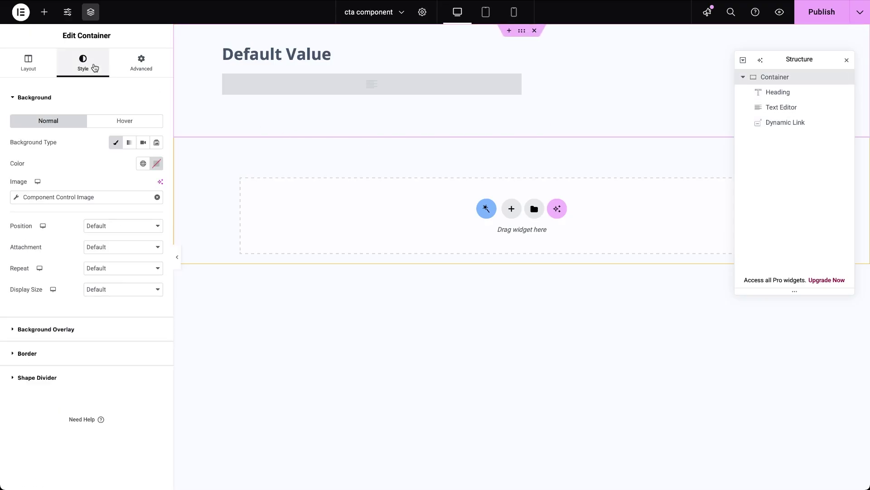
{"action": "left_click", "coordinate": [31, 329]}
{"action": "left_click", "coordinate": [159, 167]}
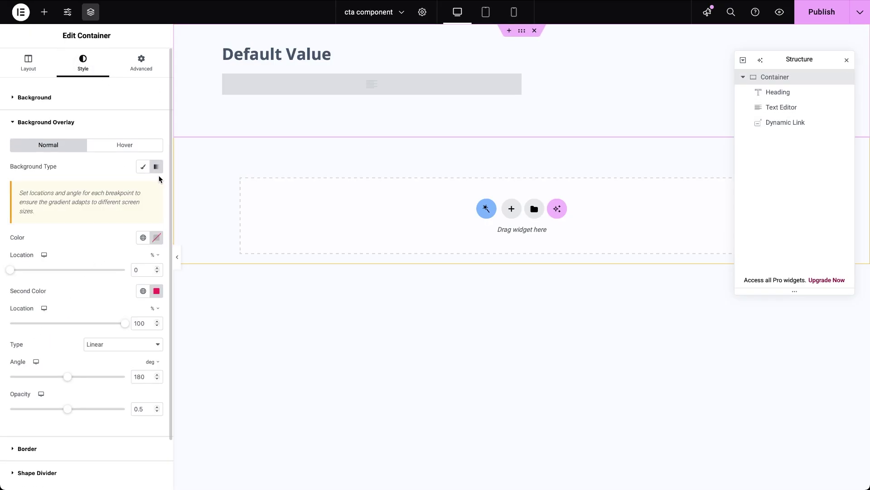
{"action": "left_click", "coordinate": [156, 238]}
{"action": "left_click", "coordinate": [200, 257]}
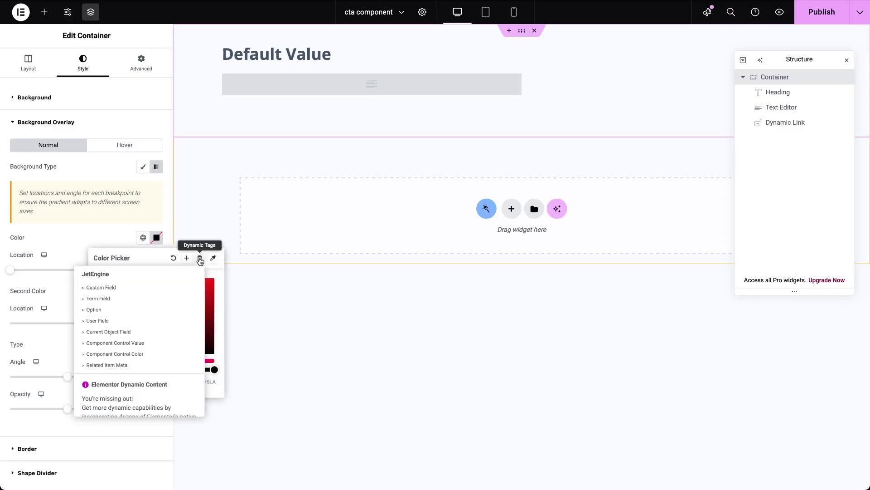
{"action": "left_click", "coordinate": [122, 354]}
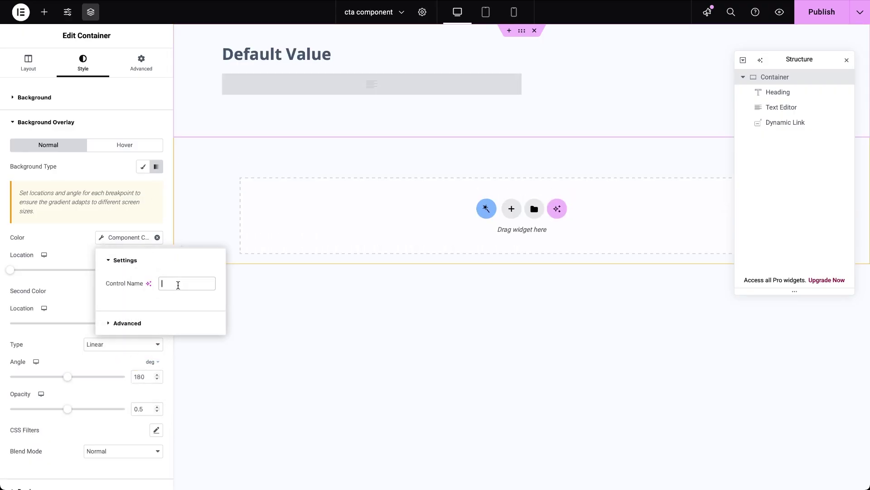
{"action": "double_click", "coordinate": [178, 284]}
{"action": "key", "text": "Escape"}
Bind the second gradient colour to overlay_color and set the gradient angle to 90
{"action": "left_click", "coordinate": [156, 290]}
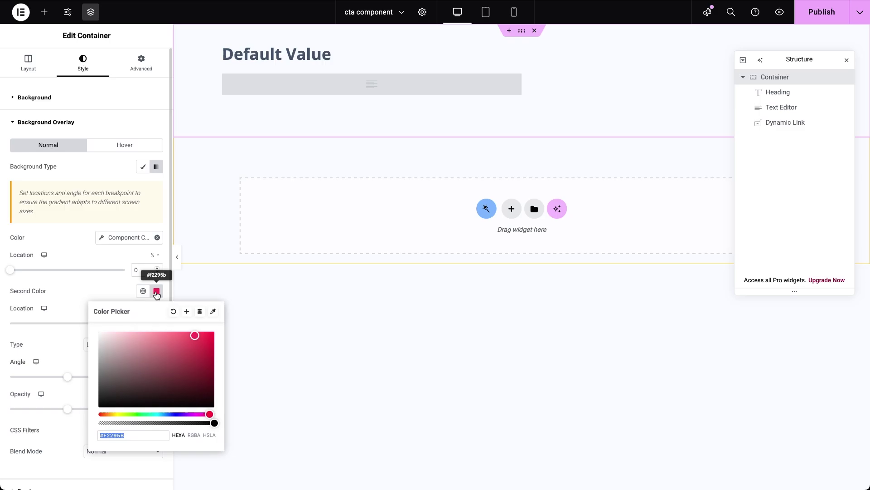
{"action": "left_click", "coordinate": [197, 312]}
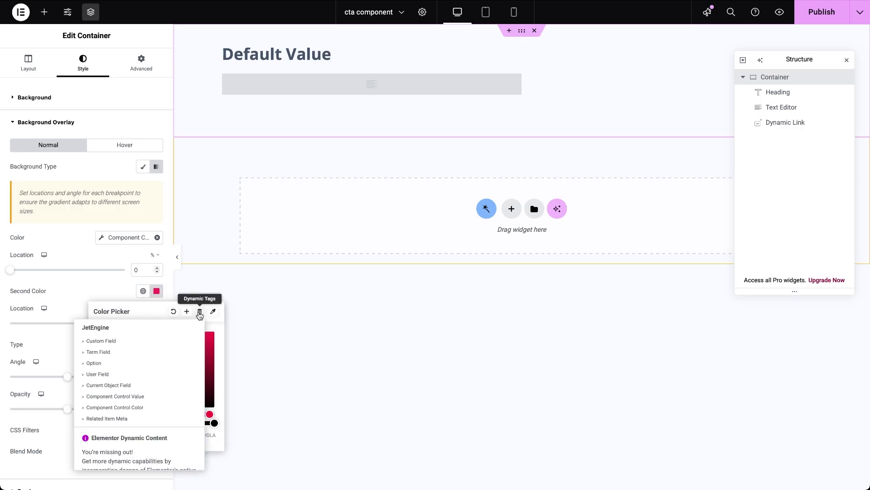
{"action": "left_click", "coordinate": [141, 408]}
{"action": "left_click", "coordinate": [177, 336]}
{"action": "type", "text": "overlay_color"}
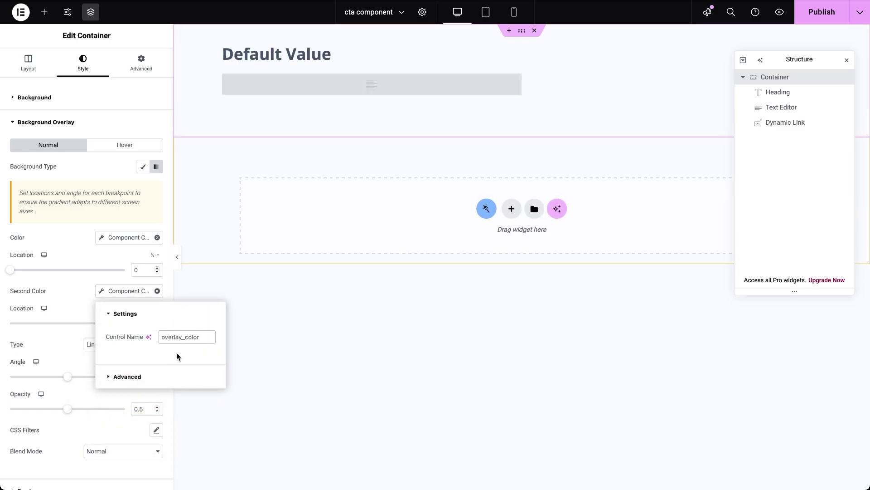
{"action": "left_click", "coordinate": [110, 396]}
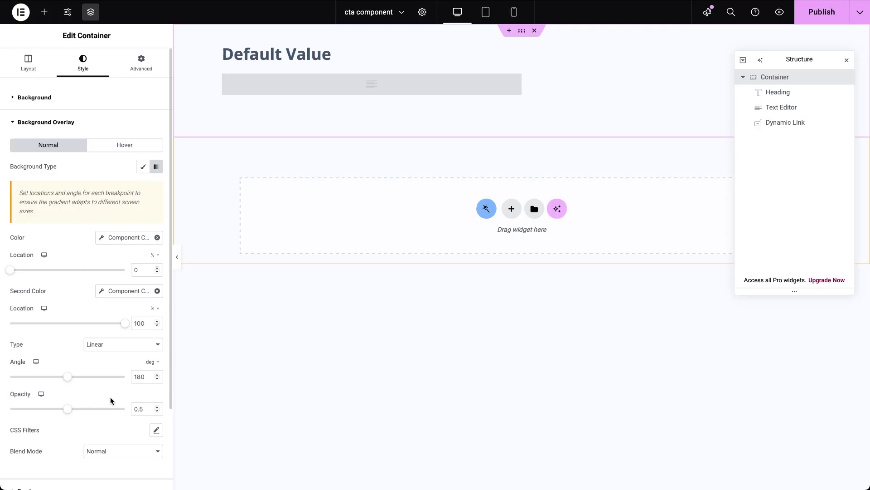
{"action": "double_click", "coordinate": [149, 376]}
{"action": "type", "text": "90"}
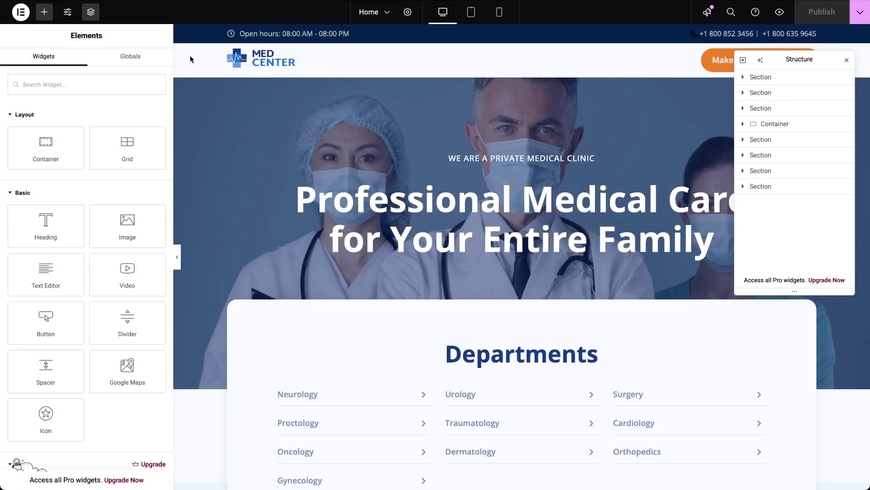
Search the widgets for 'cta' and drop the cta component into the empty section below the stats
{"action": "scroll", "coordinate": [274, 184], "scroll_direction": "down", "scroll_amount": 9}
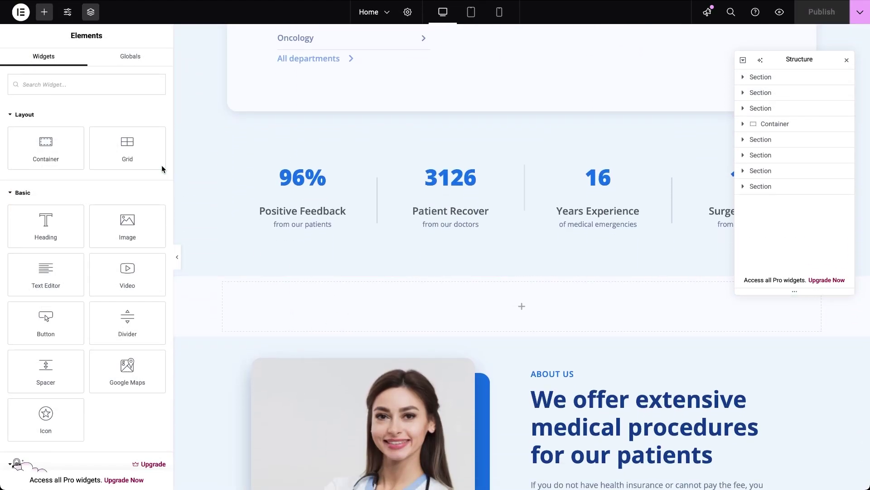
{"action": "left_click", "coordinate": [118, 87]}
{"action": "type", "text": "cta"}
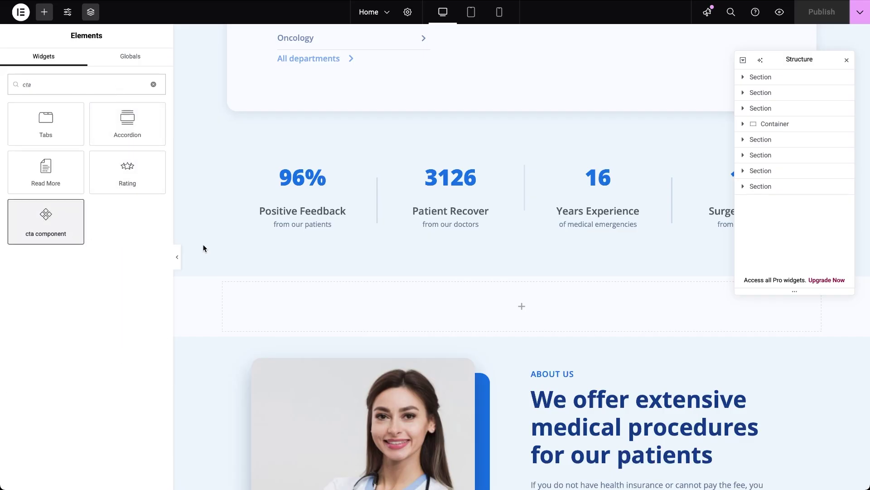
{"action": "left_click_drag", "start_coordinate": [202, 248], "coordinate": [403, 305]}
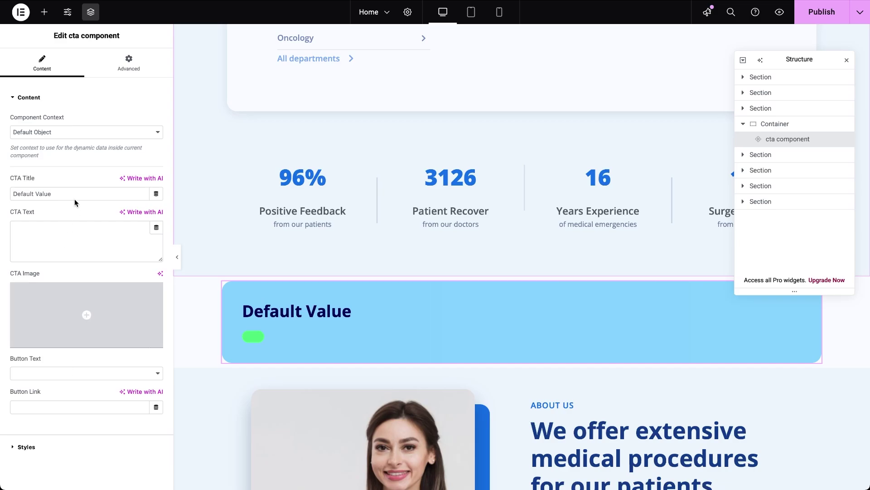
Keep Default Object context, title the CTA 'Trusted Medical Professionals' and add the consultation text
{"action": "left_click", "coordinate": [88, 138]}
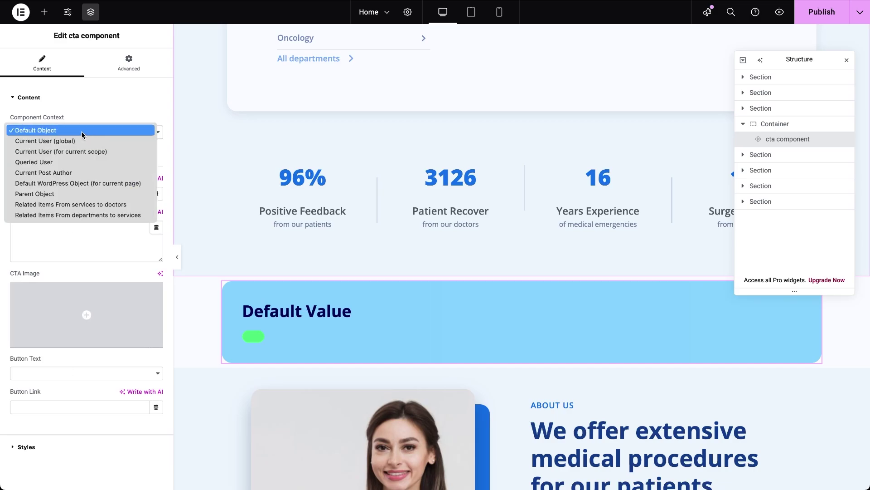
{"action": "left_click", "coordinate": [83, 130]}
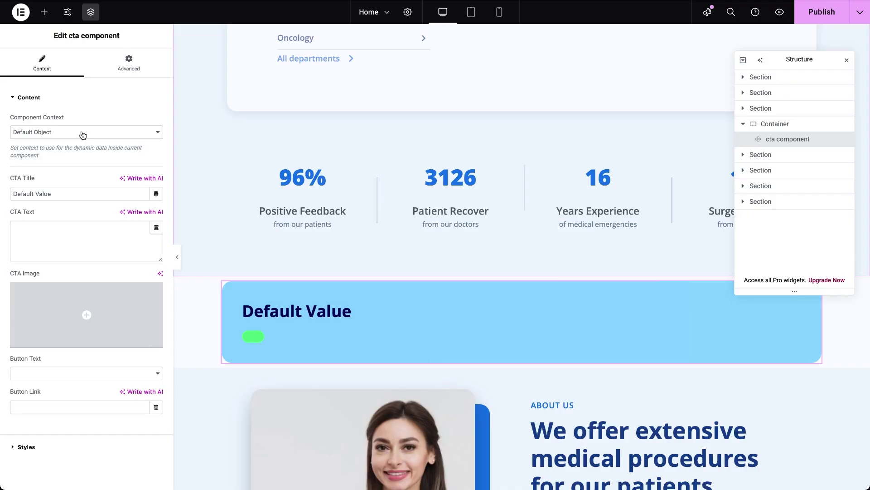
{"action": "left_click", "coordinate": [59, 194]}
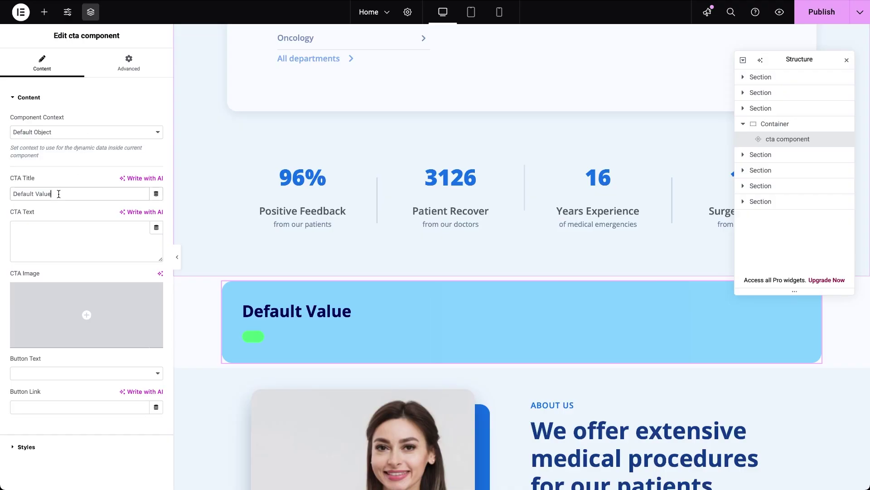
{"action": "key", "text": "ctrl+a"}
{"action": "key", "text": "BackSpace"}
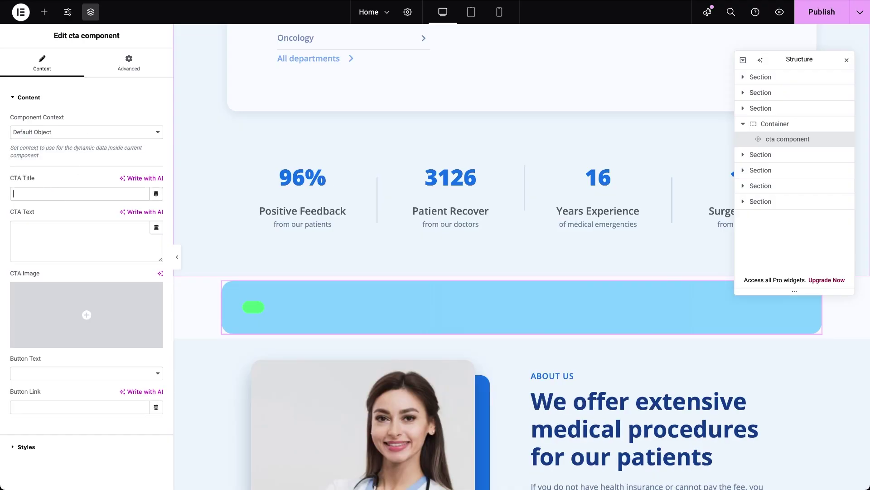
{"action": "type", "text": "Trusted Medical Professionals"}
{"action": "left_click", "coordinate": [60, 232]}
{"action": "type", "text": "Browse over 25 specialities and book a consultation today."}
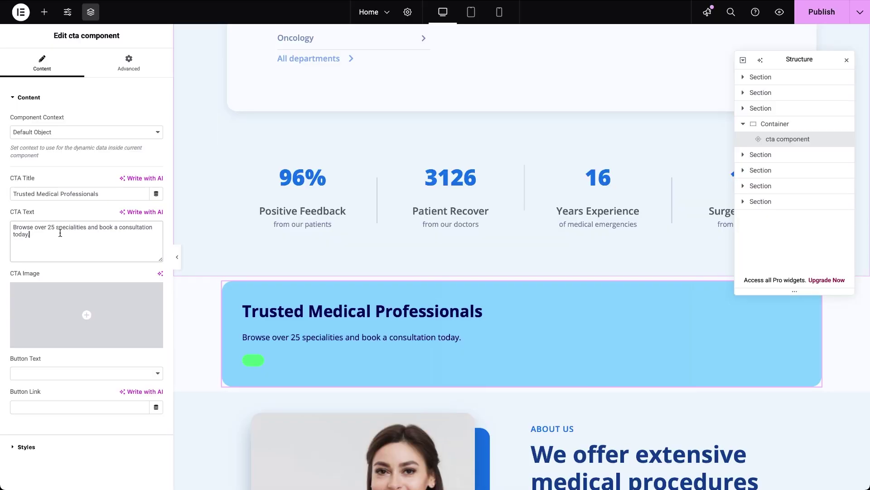
Link the button to the departments page, label it 'Go to Services', and use the plant interior image
{"action": "left_click", "coordinate": [63, 407]}
{"action": "key", "text": "ctrl+v"}
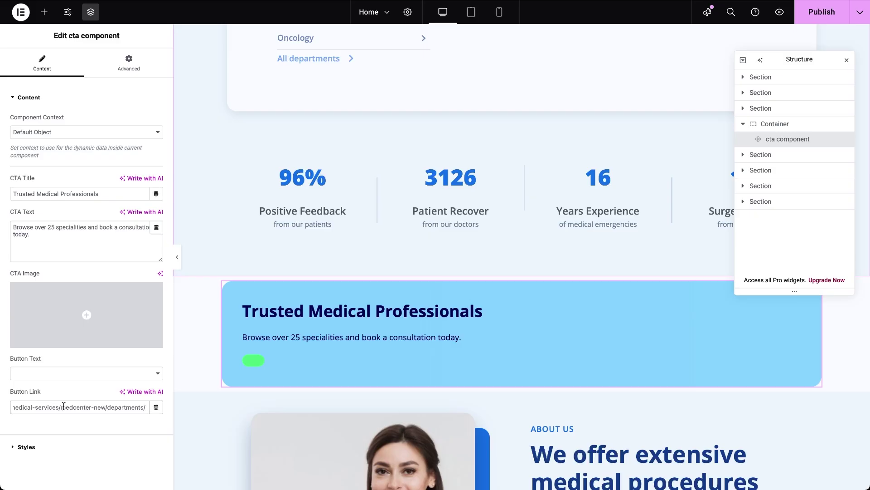
{"action": "left_click", "coordinate": [126, 374]}
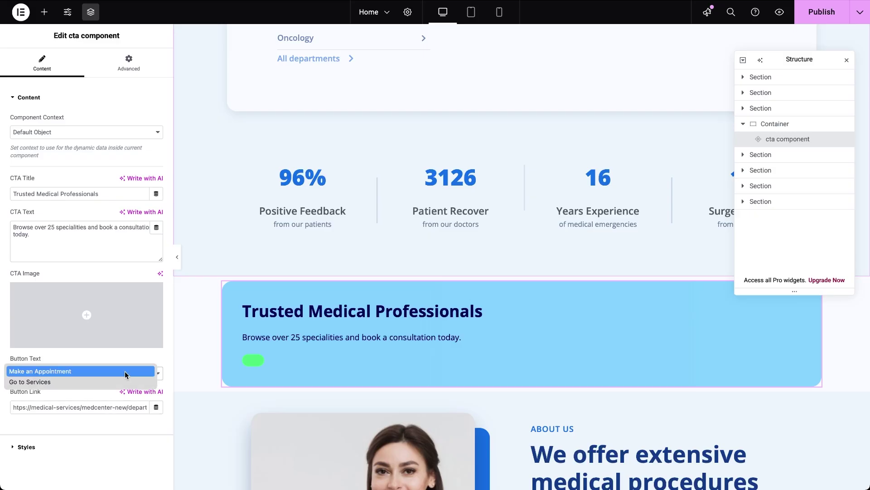
{"action": "left_click", "coordinate": [109, 382]}
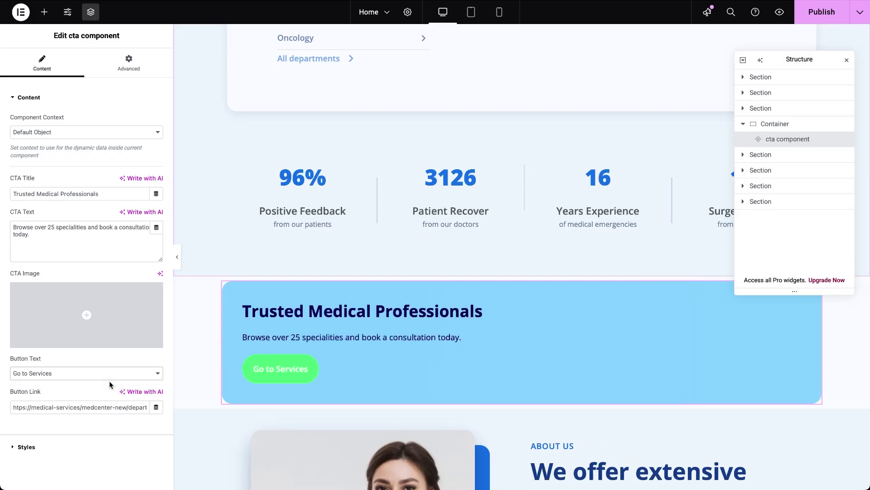
{"action": "left_click", "coordinate": [87, 315]}
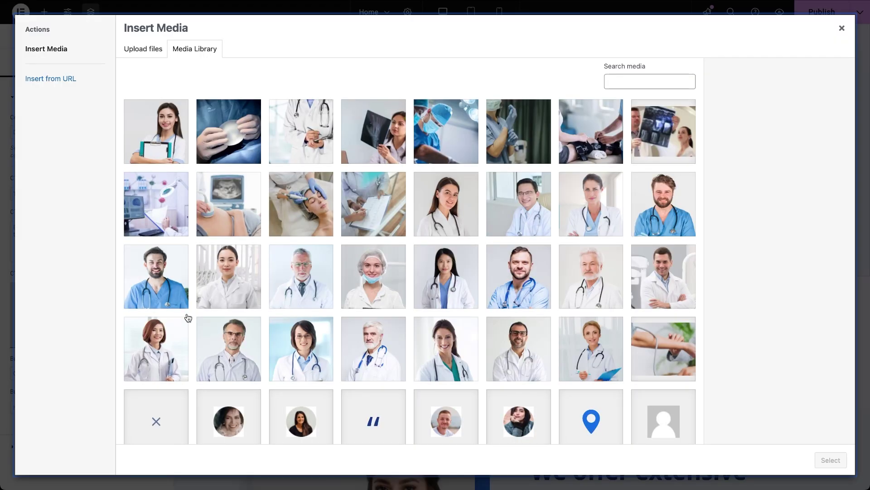
{"action": "scroll", "coordinate": [267, 364], "scroll_direction": "down", "scroll_amount": 5}
{"action": "left_click", "coordinate": [508, 299]}
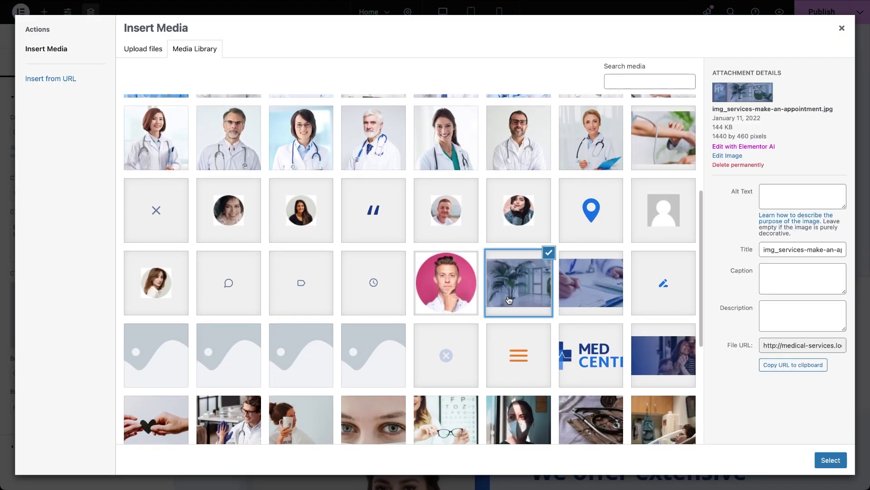
{"action": "left_click", "coordinate": [829, 460]}
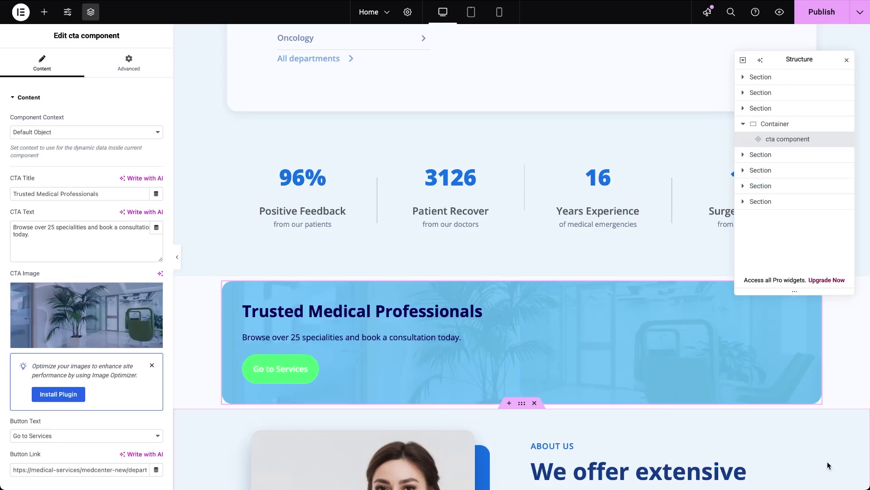
{"action": "scroll", "coordinate": [132, 445], "scroll_direction": "down", "scroll_amount": 1}
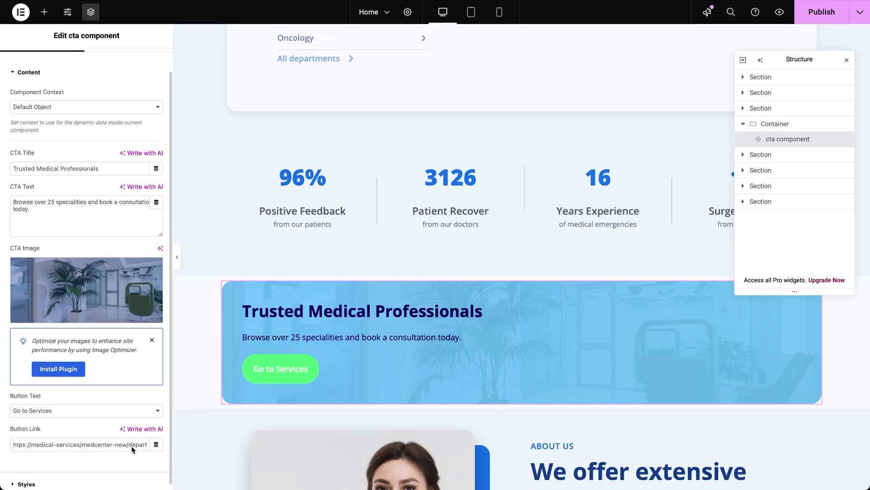
Set the CTA component's Text Color to white #FFFFFF
{"action": "left_click", "coordinate": [29, 483]}
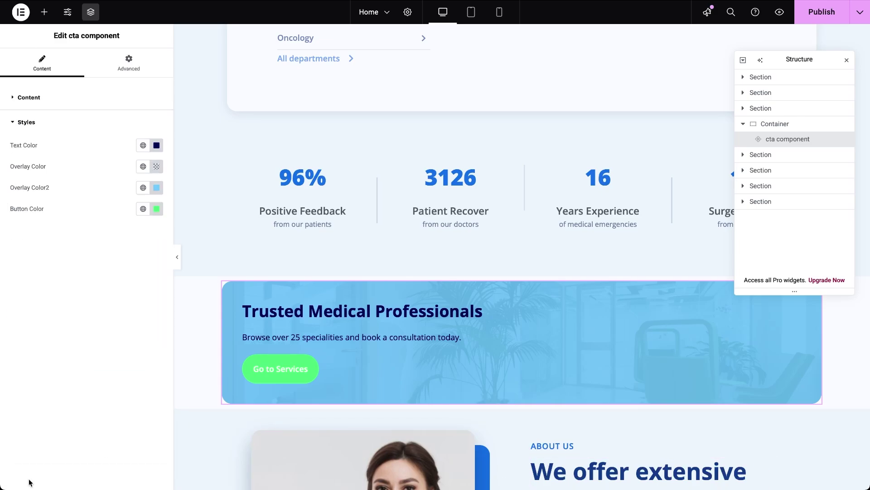
{"action": "left_click", "coordinate": [156, 145]}
{"action": "left_click_drag", "start_coordinate": [105, 193], "coordinate": [88, 182]}
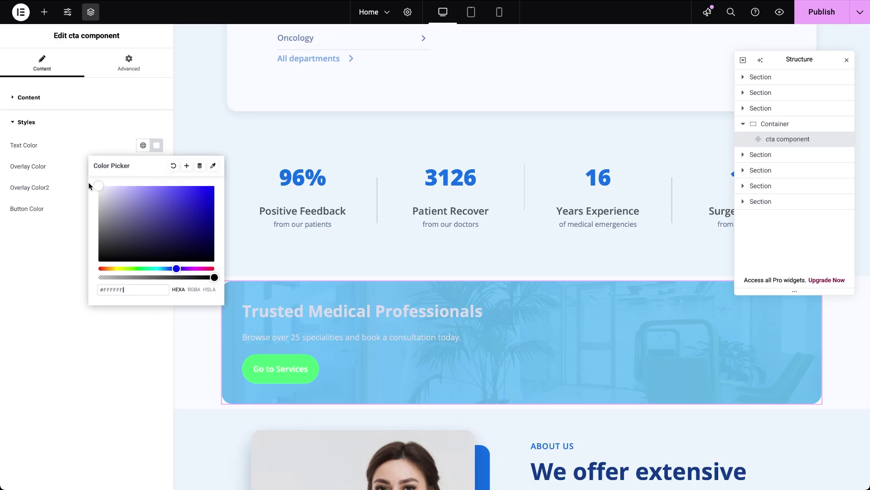
{"action": "left_click", "coordinate": [42, 260]}
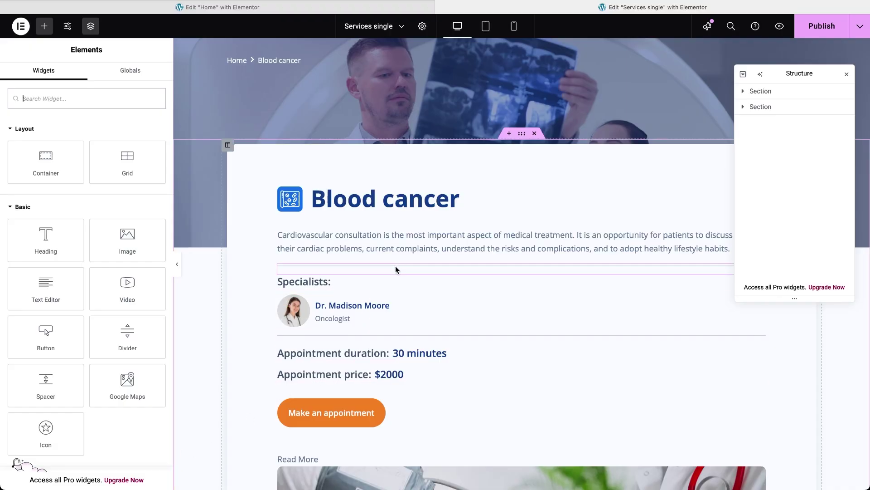
Search 'cta' and drop the cta component below the Blood cancer description
{"action": "type", "text": "cta"}
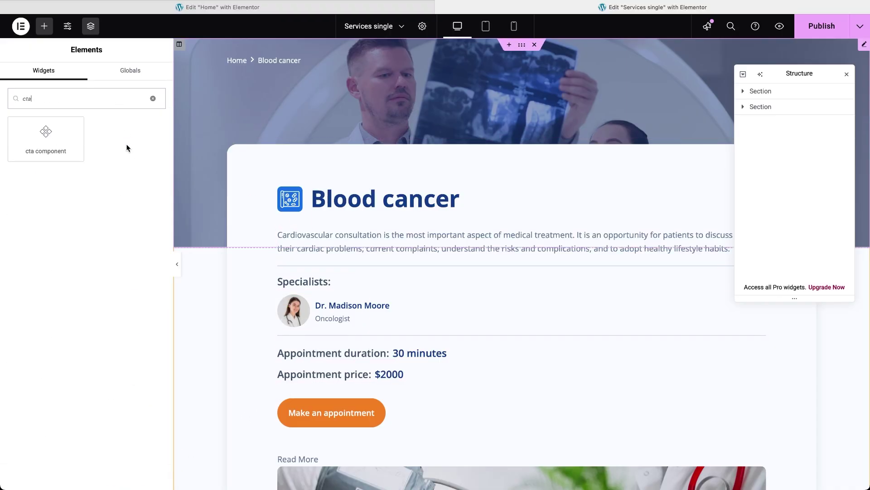
{"action": "left_click_drag", "start_coordinate": [54, 140], "coordinate": [341, 268]}
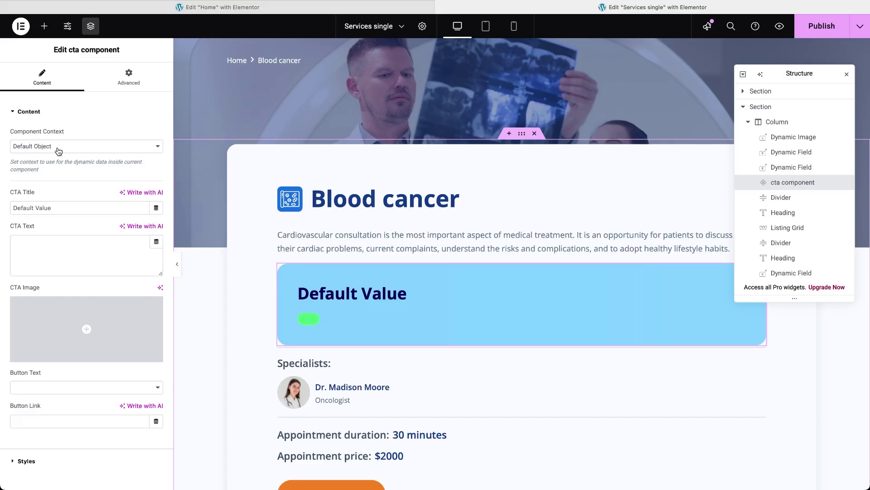
Replace the CTA title with a Current Object Field dynamic tag showing the service Title
{"action": "left_click", "coordinate": [72, 208]}
{"action": "key", "text": "super+a"}
{"action": "key", "text": "BackSpace"}
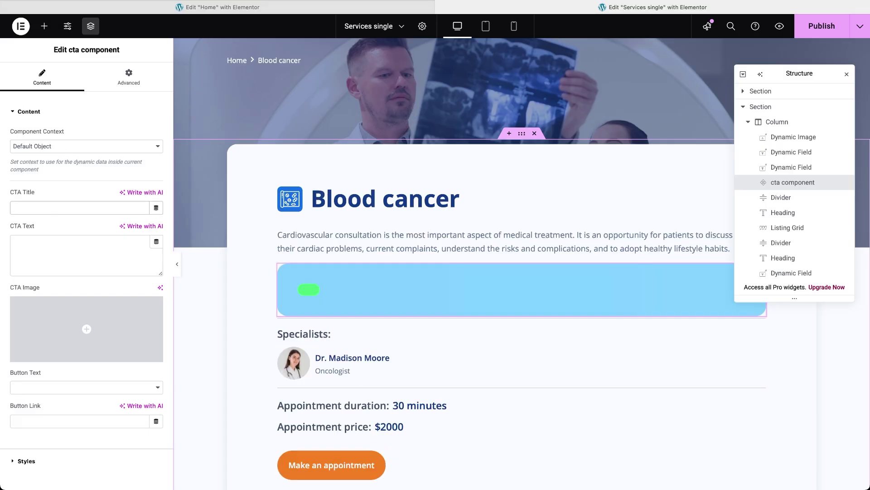
{"action": "left_click", "coordinate": [156, 208]}
{"action": "scroll", "coordinate": [91, 331], "scroll_direction": "down", "scroll_amount": 5}
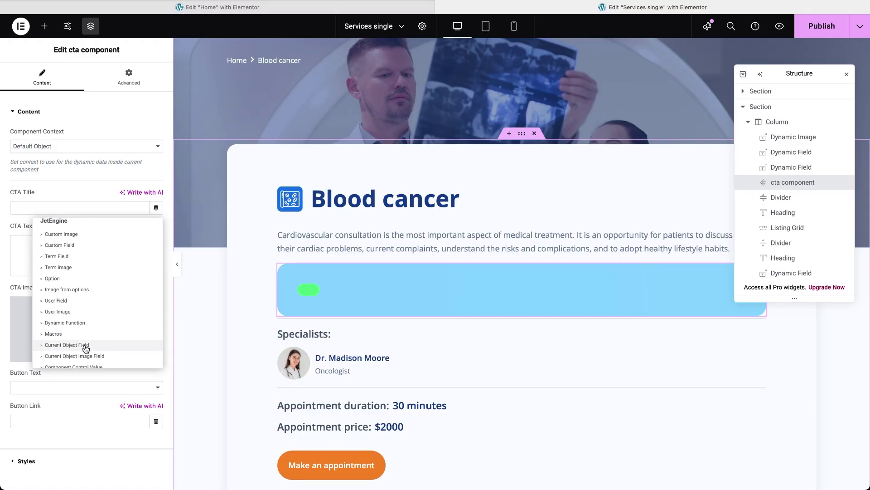
{"action": "left_click", "coordinate": [84, 345]}
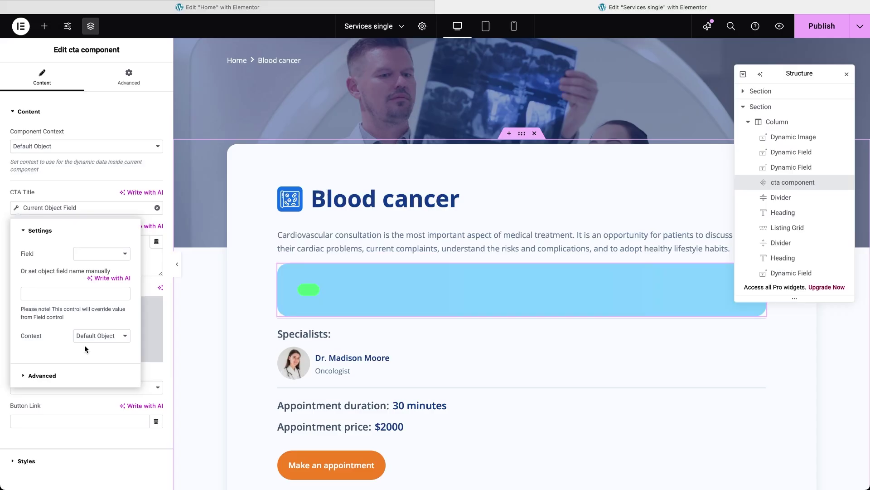
{"action": "left_click", "coordinate": [120, 257]}
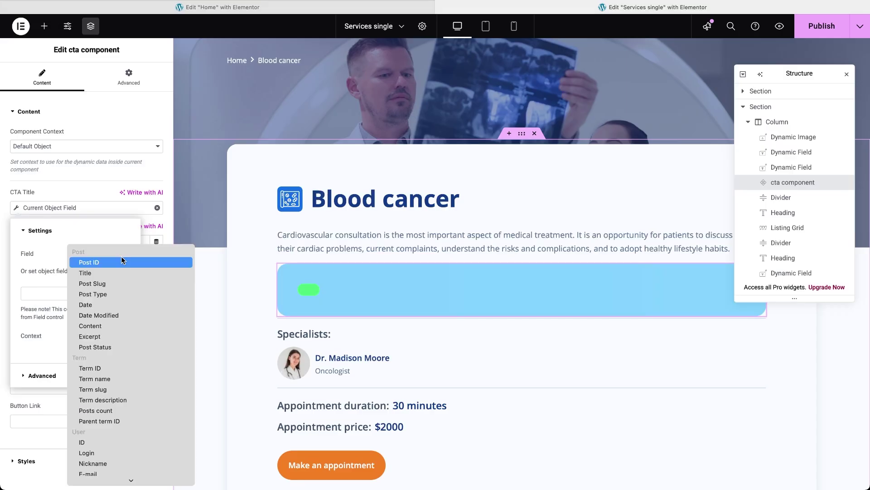
{"action": "left_click", "coordinate": [113, 273]}
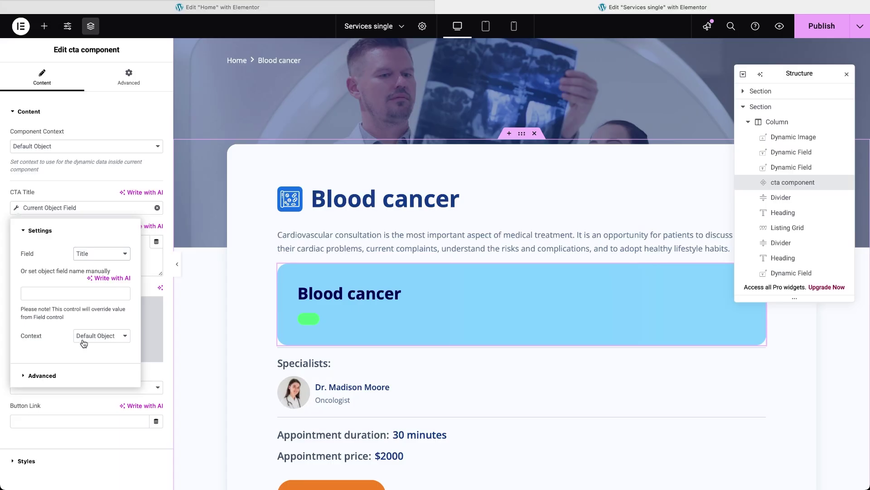
Wrap the title with 'Need a consultation about ' before and '?' after
{"action": "left_click", "coordinate": [39, 377]}
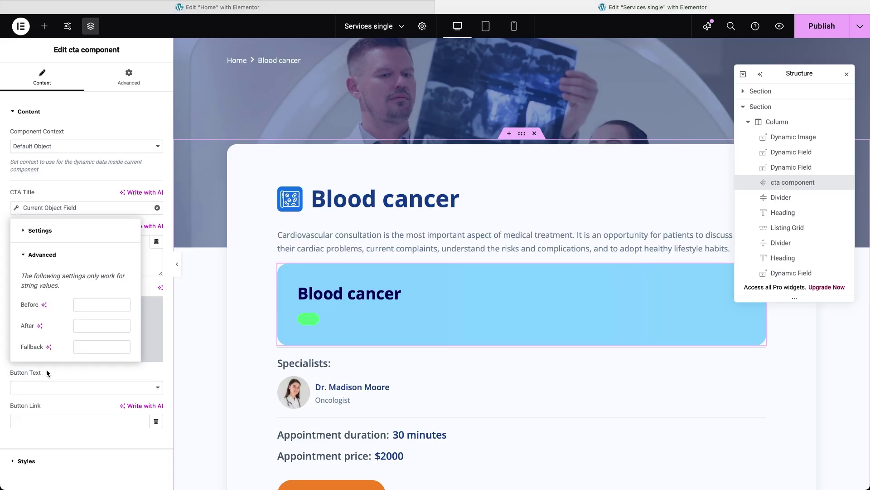
{"action": "left_click", "coordinate": [88, 308]}
{"action": "type", "text": "Need a consultation about"}
{"action": "left_click", "coordinate": [88, 325]}
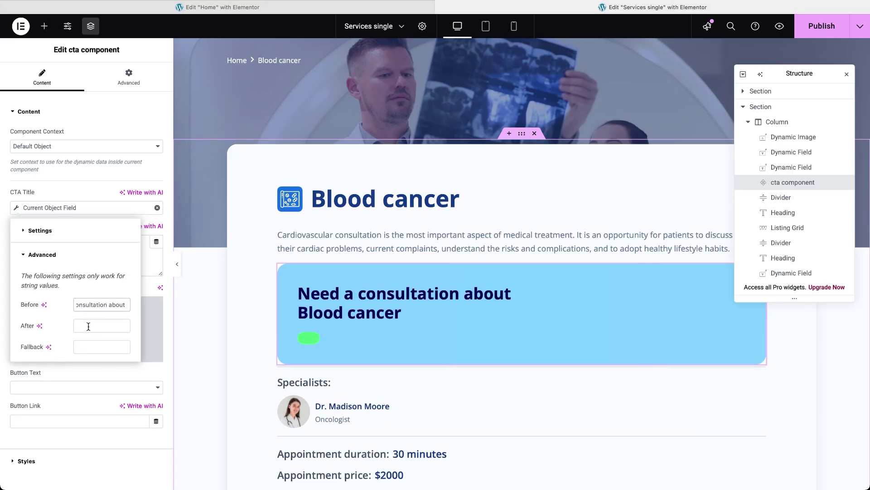
{"action": "type", "text": "?"}
Fill the CTA Text from the Custom Field 'Heading block'
{"action": "left_click", "coordinate": [6, 325]}
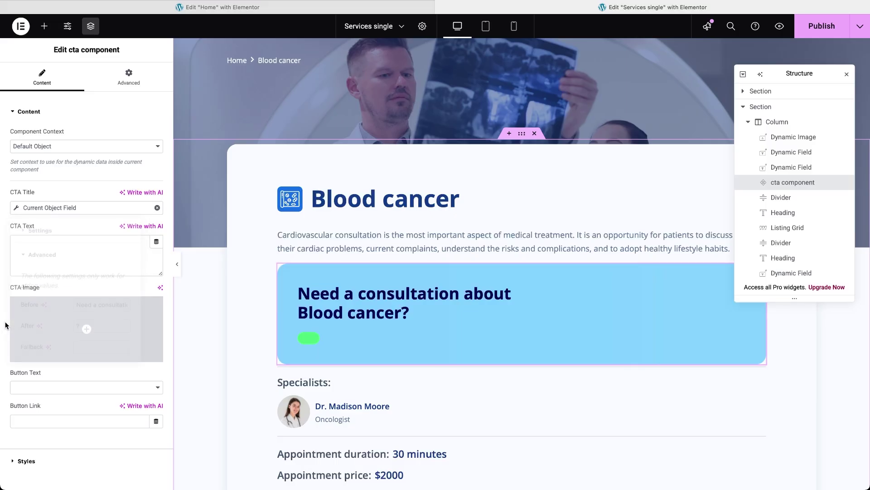
{"action": "left_click", "coordinate": [156, 243]}
{"action": "scroll", "coordinate": [96, 371], "scroll_direction": "down", "scroll_amount": 5}
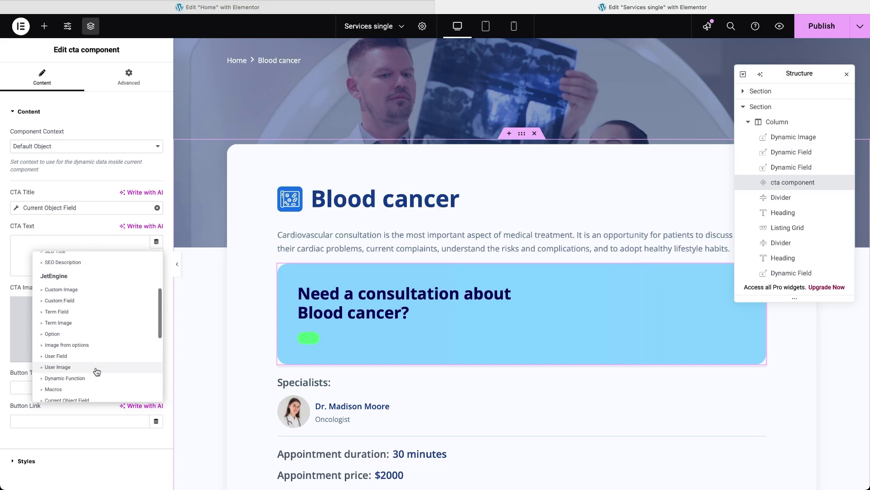
{"action": "left_click", "coordinate": [84, 300]}
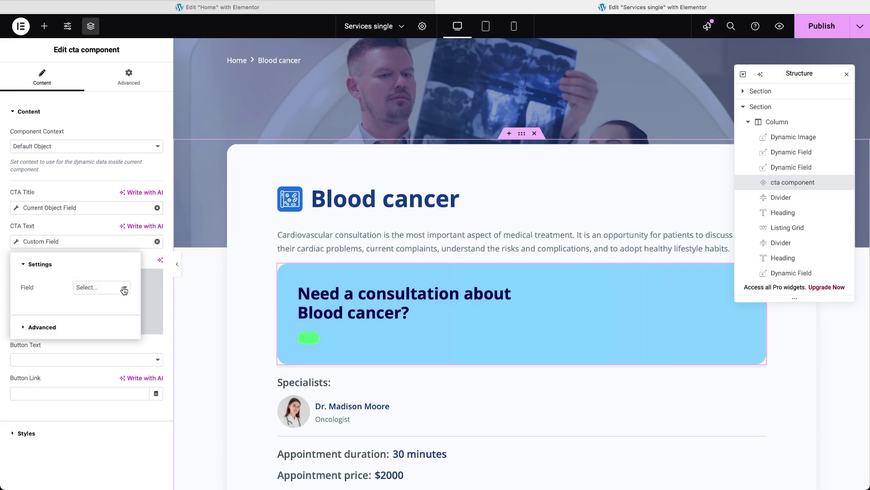
{"action": "left_click", "coordinate": [120, 287]}
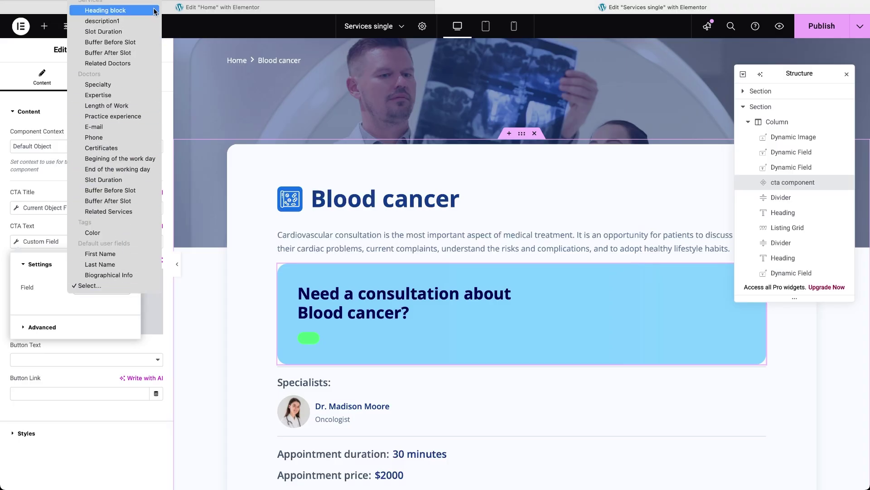
{"action": "key", "text": "Escape"}
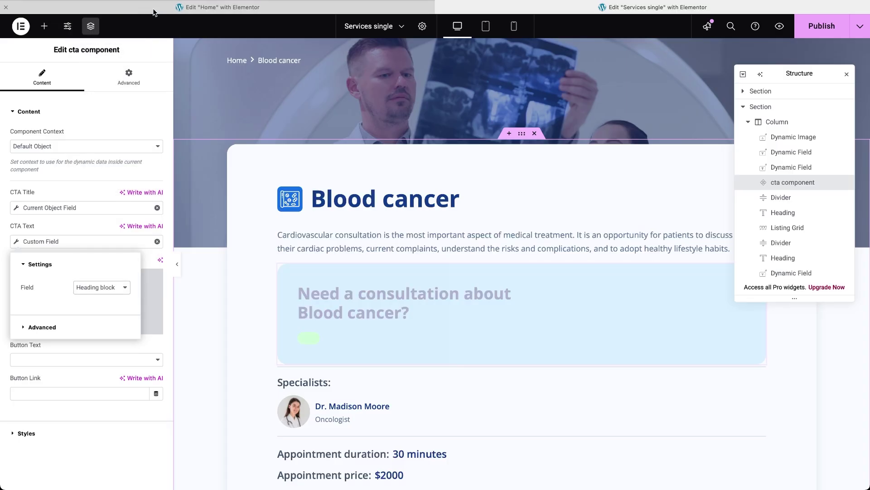
Set the button text to 'Make an Appointment'
{"action": "left_click", "coordinate": [156, 361]}
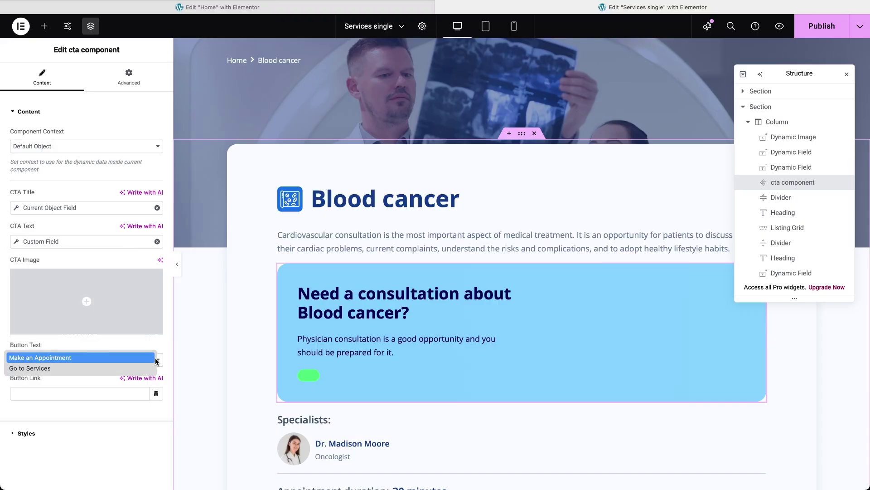
{"action": "left_click", "coordinate": [147, 358]}
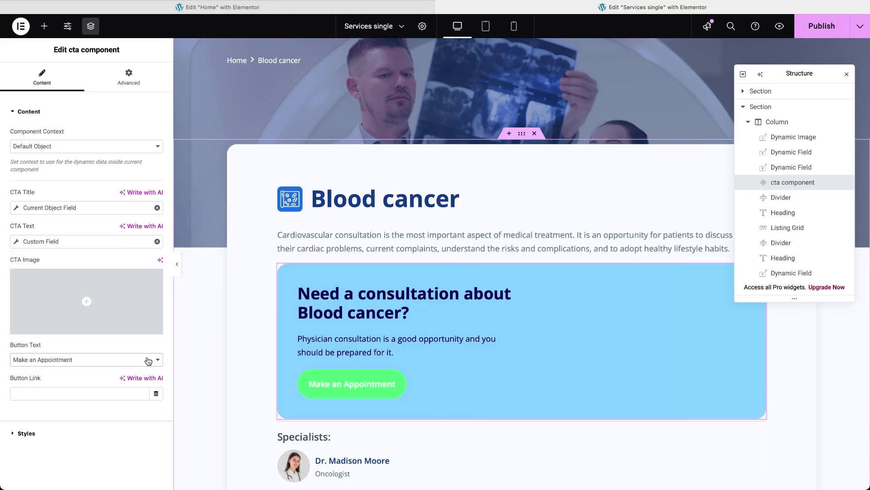
{"action": "left_click", "coordinate": [133, 394]}
Link the button to the make-an-appointment page and set CTA Image to the Post thumbnail
{"action": "type", "text": "https://medical-services/make-an-appointment"}
{"action": "mouse_move", "coordinate": [132, 303]}
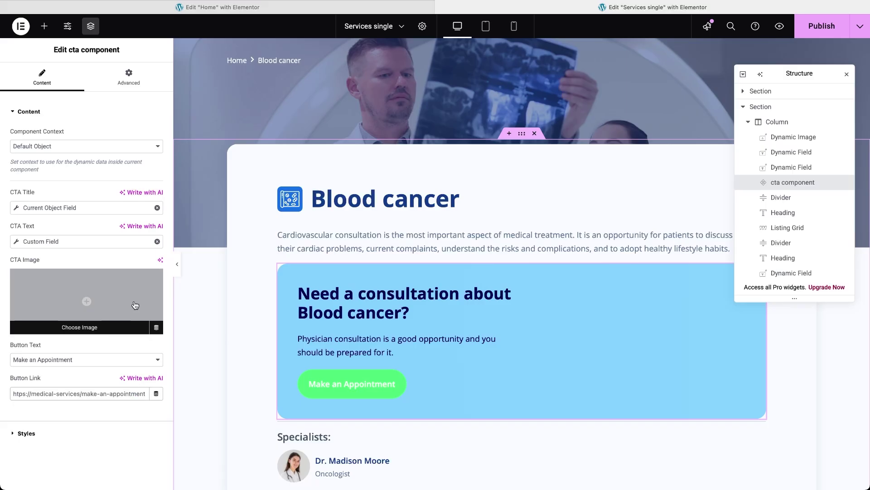
{"action": "left_click", "coordinate": [156, 328]}
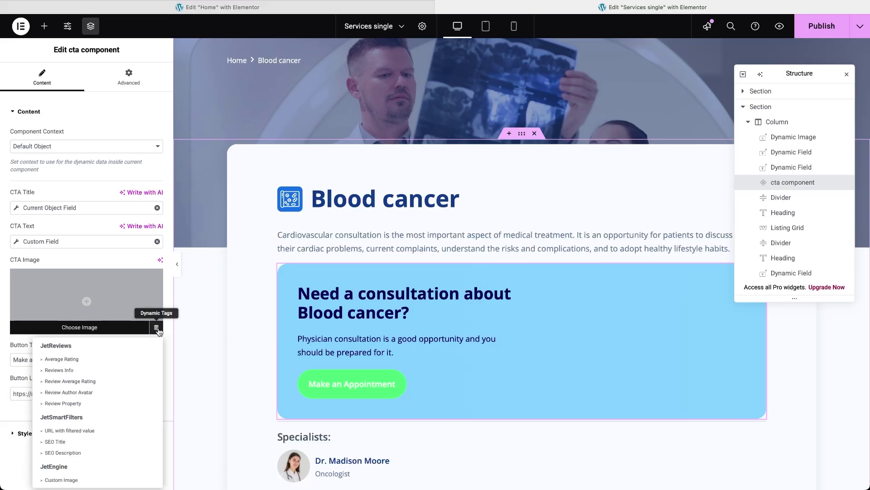
{"action": "scroll", "coordinate": [93, 452], "scroll_direction": "down", "scroll_amount": 3}
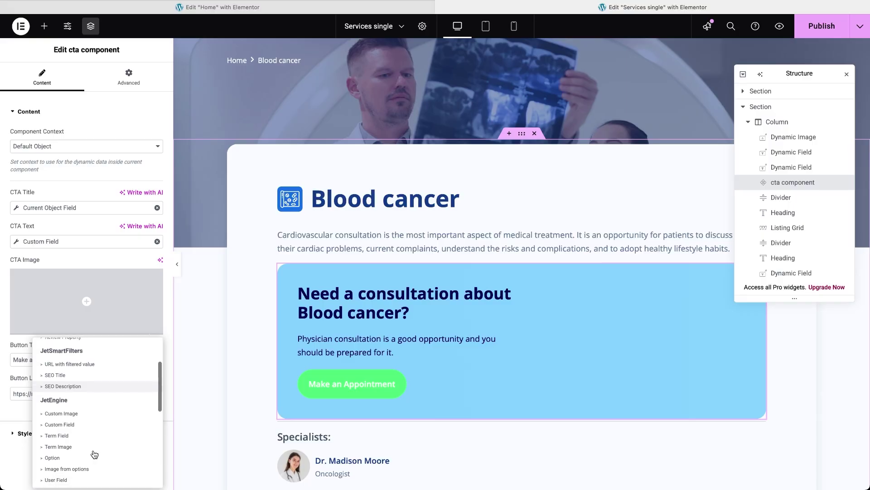
{"action": "scroll", "coordinate": [93, 452], "scroll_direction": "down", "scroll_amount": 1}
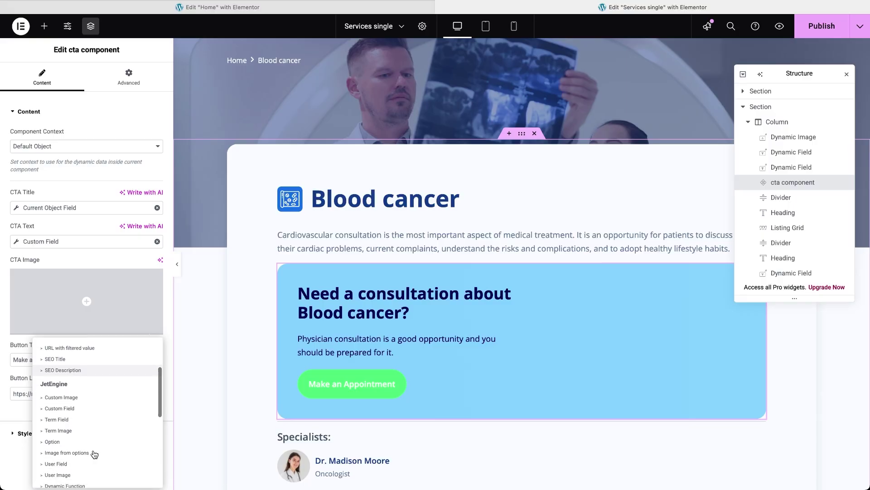
{"action": "left_click", "coordinate": [84, 403]}
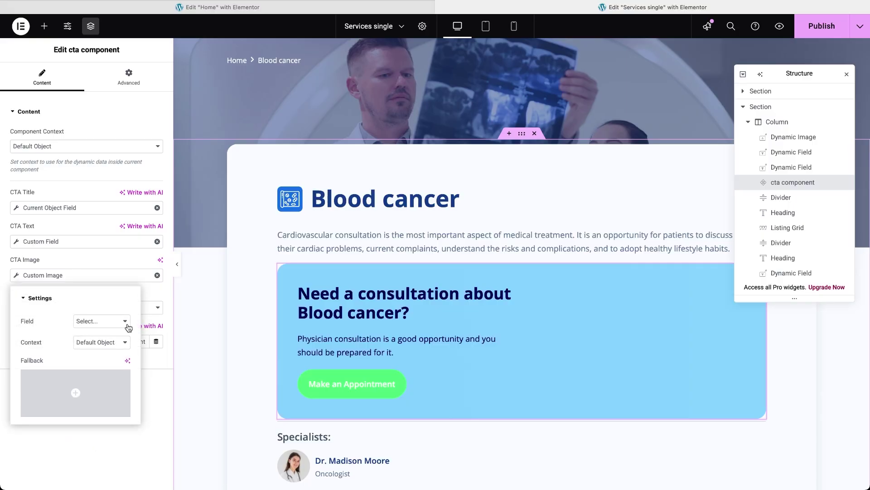
{"action": "left_click", "coordinate": [127, 324]}
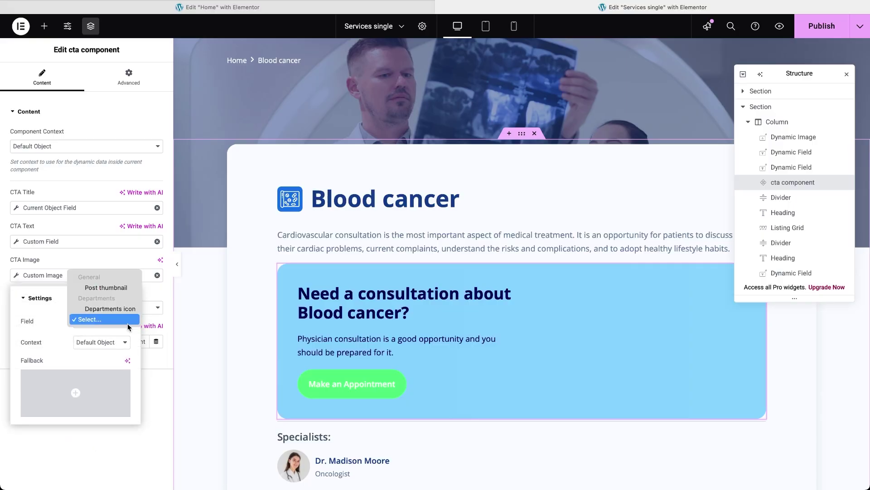
{"action": "left_click", "coordinate": [126, 290]}
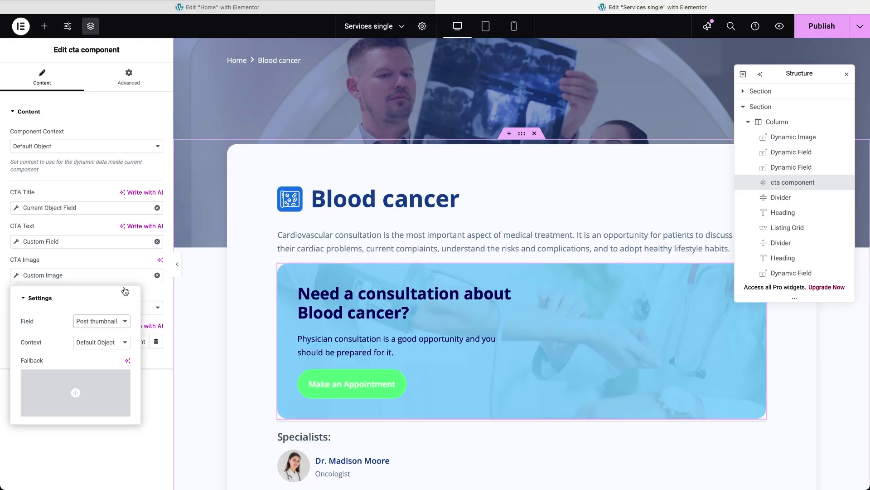
{"action": "left_click", "coordinate": [154, 395]}
{"action": "left_click", "coordinate": [106, 382]}
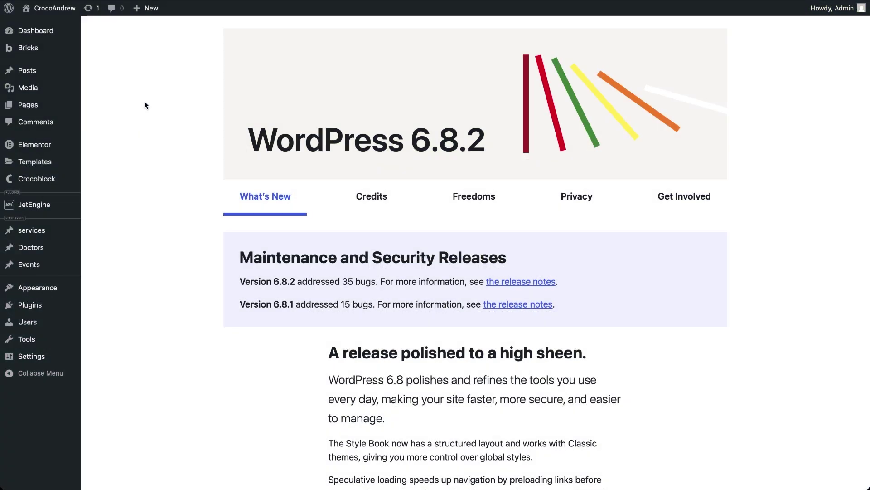
Go to JetEngine's Listings/Components page in WordPress admin
{"action": "mouse_move", "coordinate": [48, 232]}
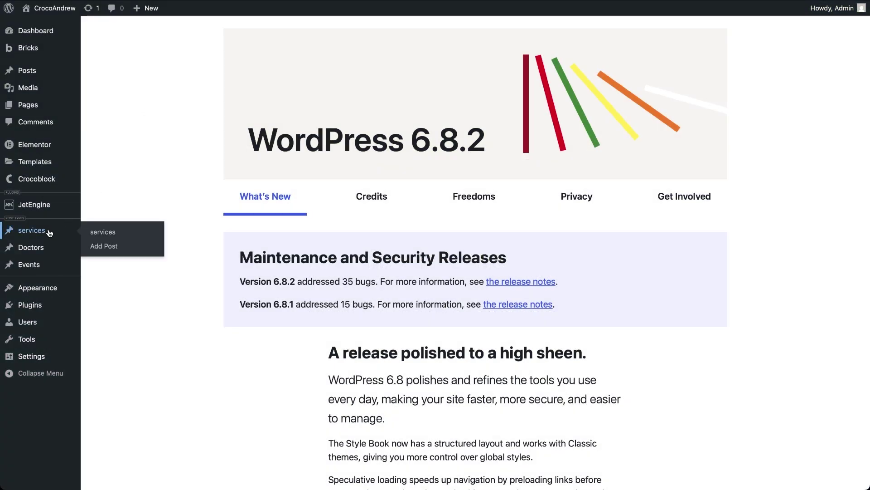
{"action": "mouse_move", "coordinate": [50, 210]}
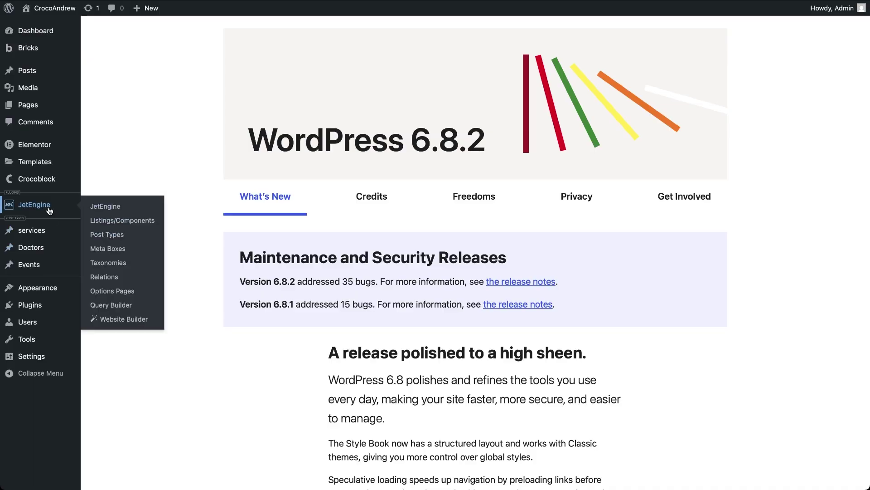
{"action": "left_click", "coordinate": [104, 277]}
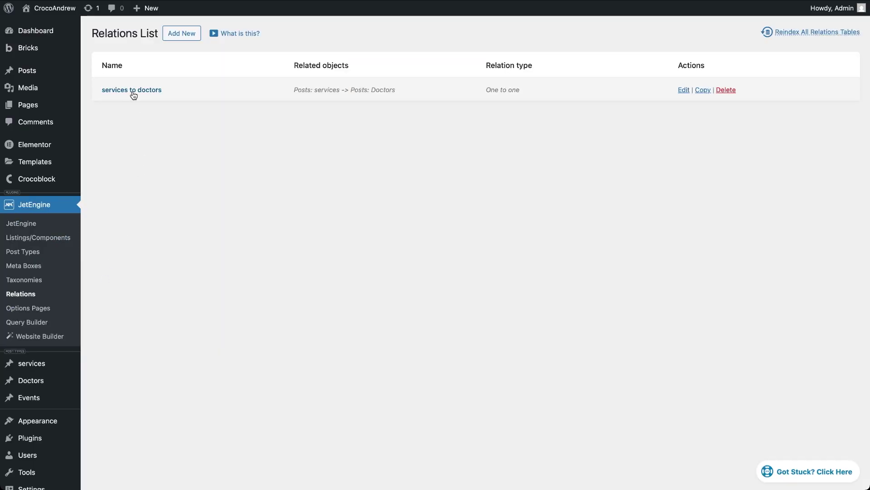
{"action": "mouse_move", "coordinate": [53, 53]}
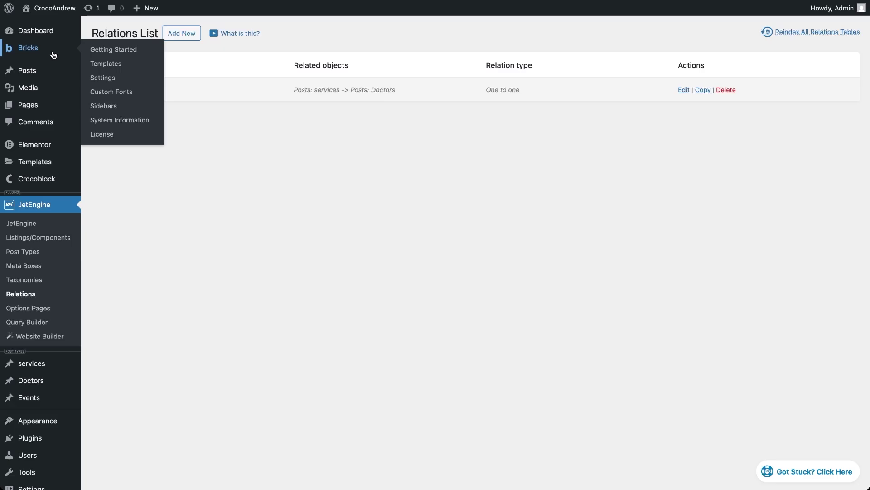
{"action": "left_click", "coordinate": [62, 240]}
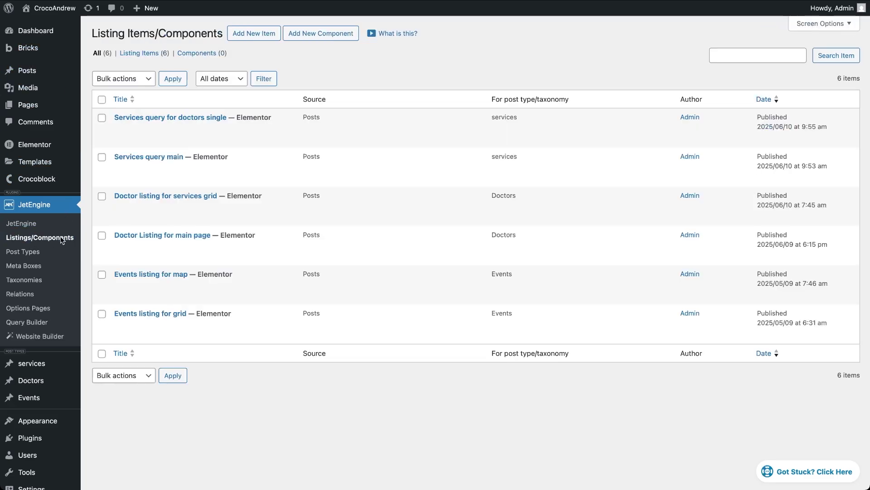
Create a new Bricks-view component named 'services component' and save it in Bricks
{"action": "left_click", "coordinate": [336, 36]}
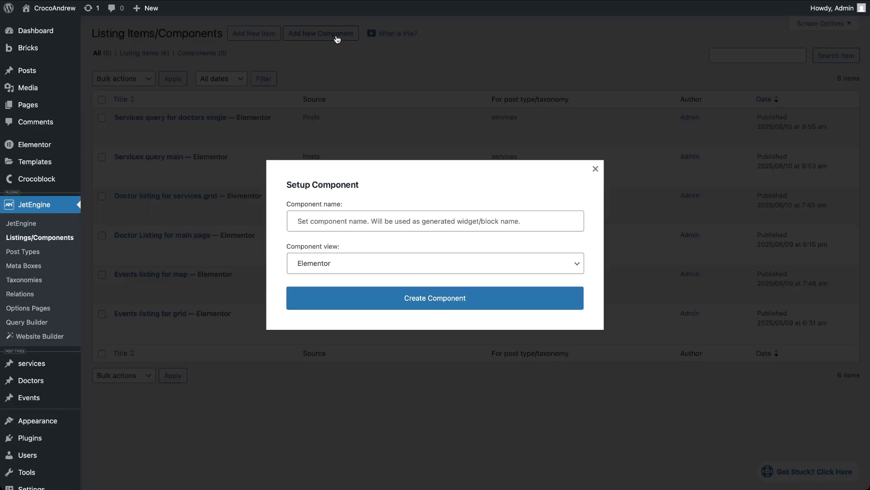
{"action": "left_click", "coordinate": [350, 220]}
{"action": "type", "text": "services component"}
{"action": "left_click", "coordinate": [362, 262]}
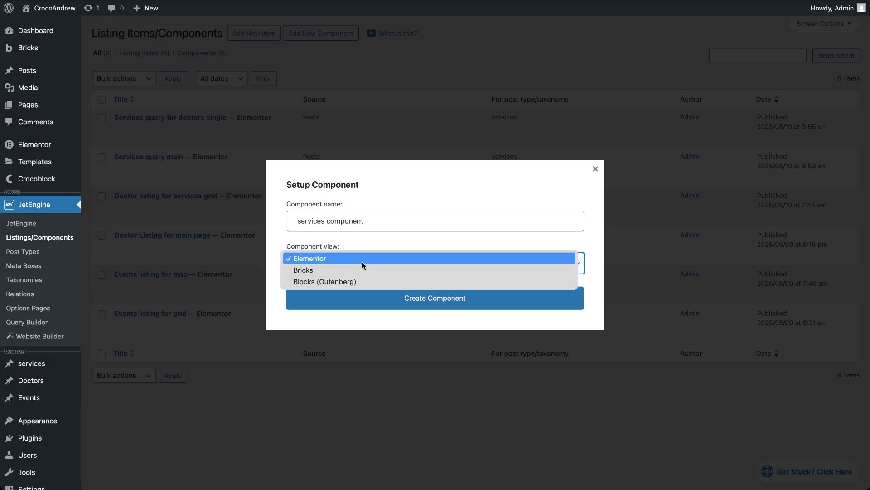
{"action": "left_click", "coordinate": [360, 270]}
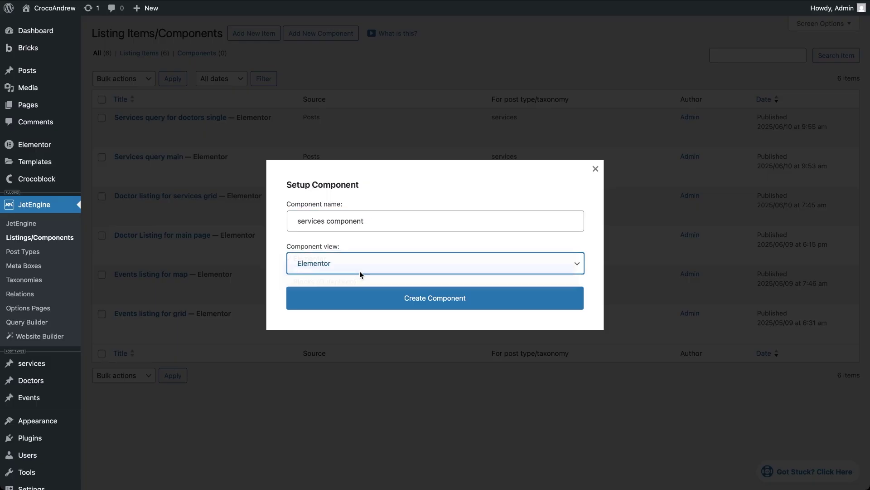
{"action": "left_click", "coordinate": [422, 298]}
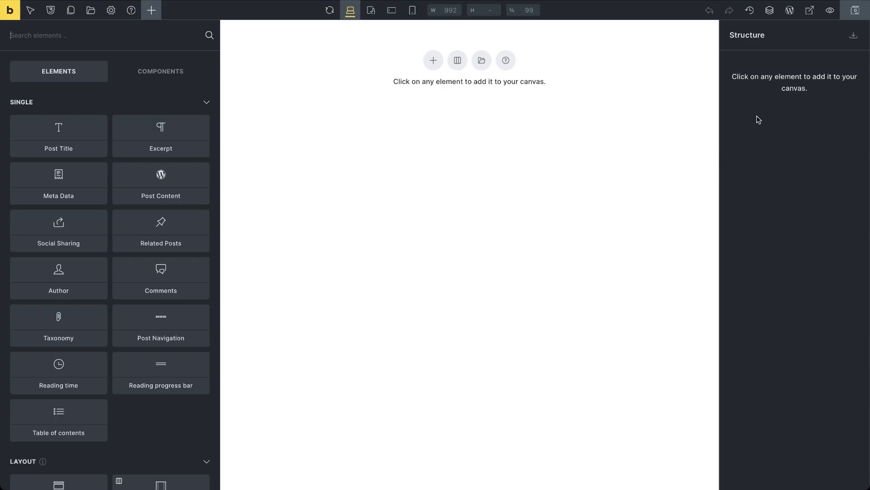
{"action": "left_click", "coordinate": [854, 14]}
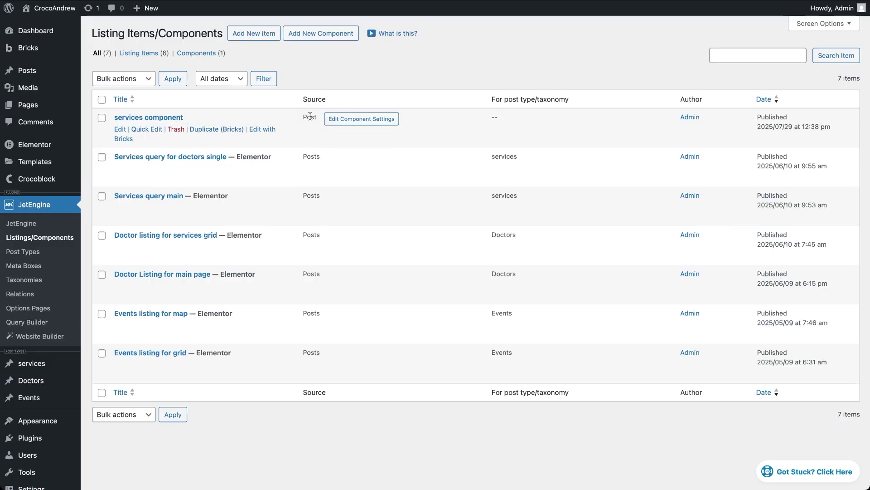
In the component settings, add a 'service title' Text control with default 'service title'
{"action": "left_click", "coordinate": [344, 121]}
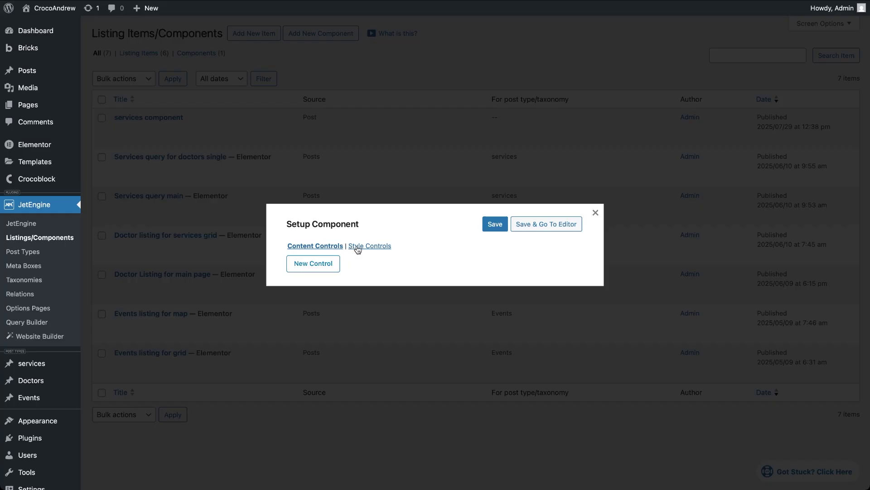
{"action": "left_click", "coordinate": [312, 265]}
{"action": "left_click", "coordinate": [373, 187]}
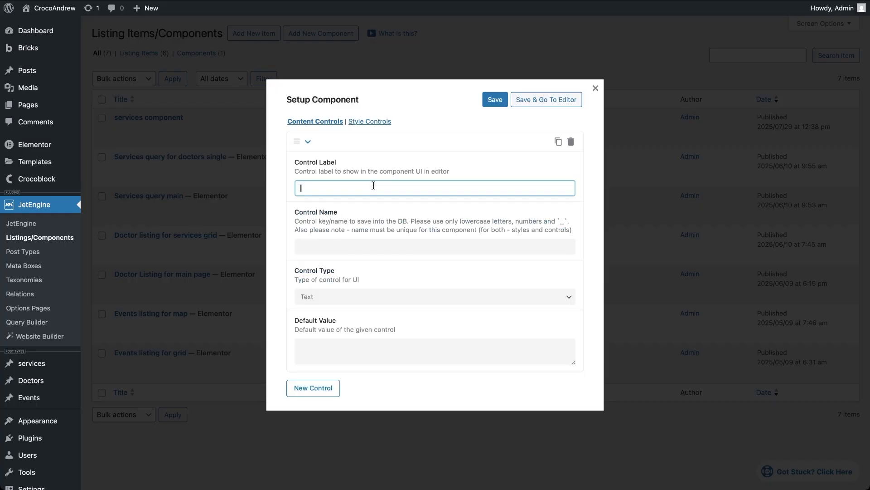
{"action": "type", "text": "service title"}
{"action": "key", "text": "Tab"}
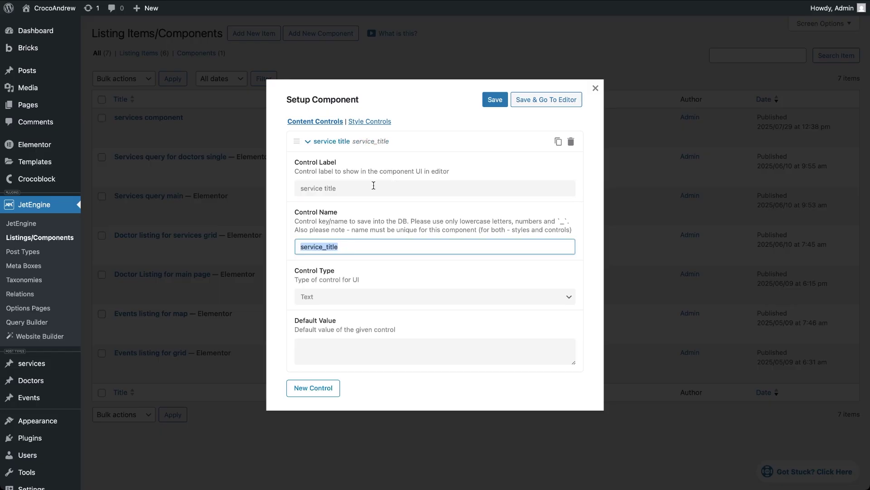
{"action": "left_click", "coordinate": [344, 345]}
{"action": "type", "text": "service title"}
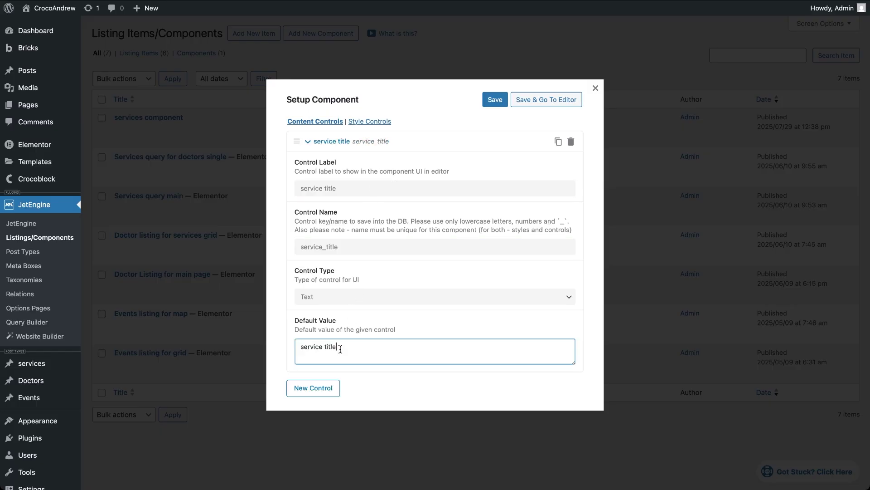
Add a 'service description' control, save the controls, and open the component in Bricks
{"action": "left_click", "coordinate": [328, 389]}
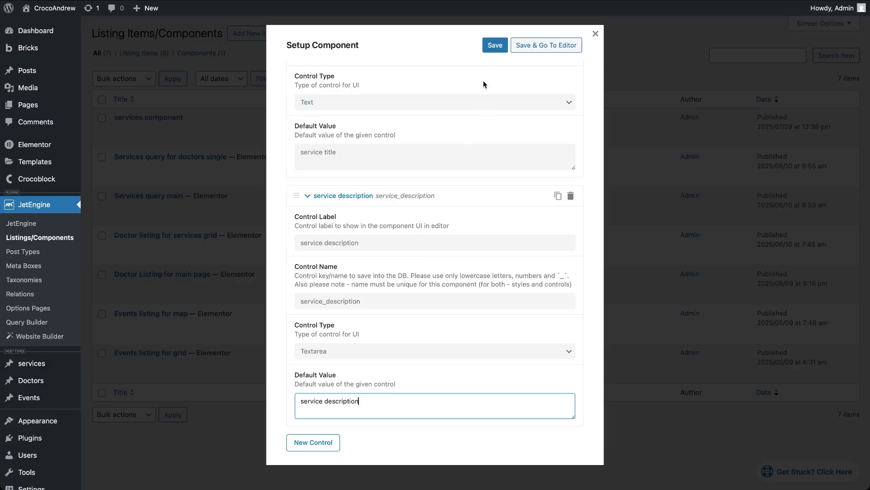
{"action": "left_click", "coordinate": [494, 47]}
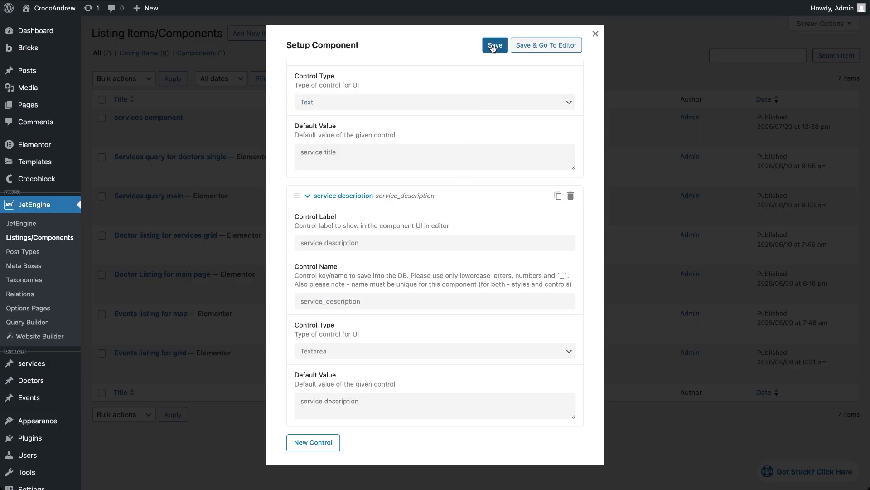
{"action": "left_click", "coordinate": [538, 47]}
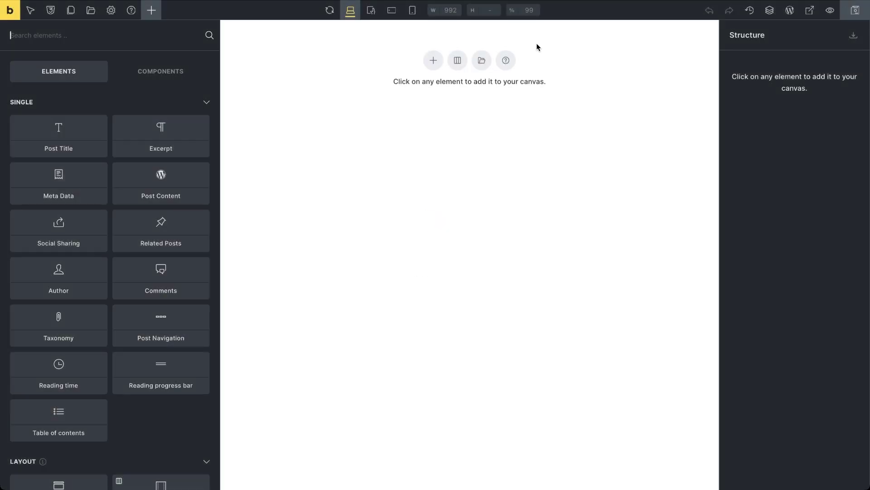
Add a section and place a Heading element inside its Container
{"action": "left_click", "coordinate": [430, 65]}
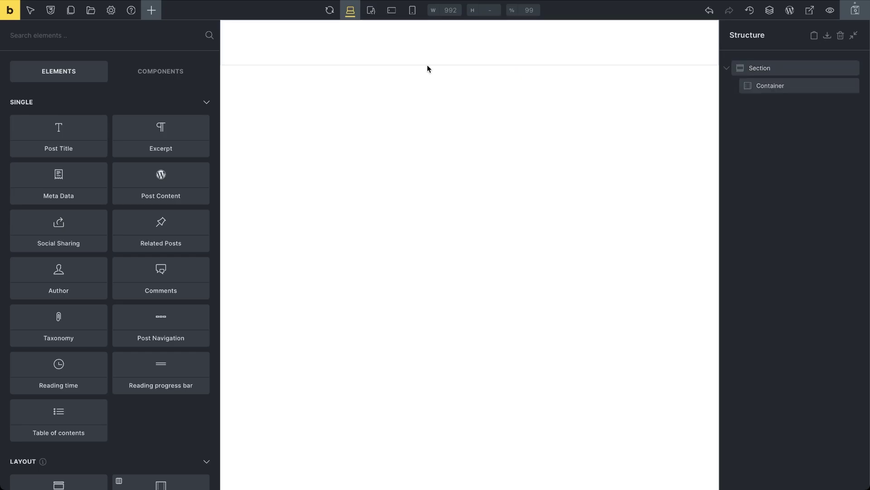
{"action": "left_click", "coordinate": [124, 39]}
{"action": "type", "text": "heading"}
{"action": "left_click", "coordinate": [69, 109]}
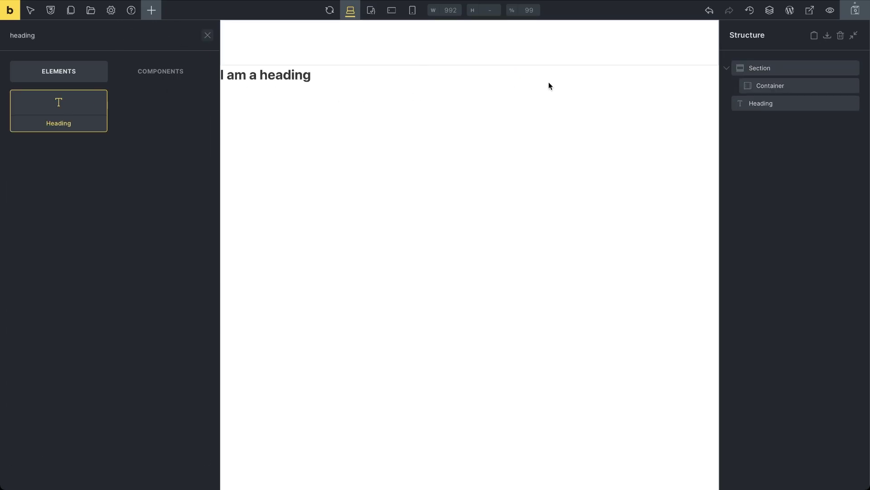
{"action": "left_click_drag", "start_coordinate": [748, 107], "coordinate": [767, 98]}
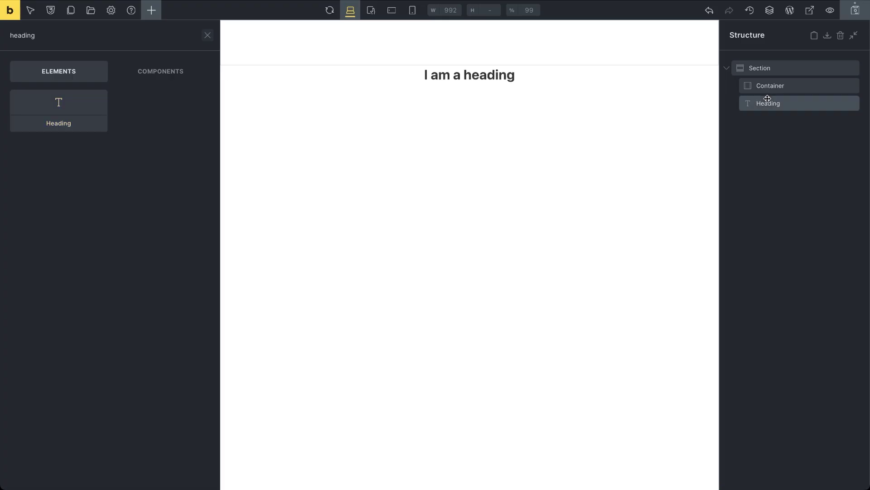
{"action": "left_click", "coordinate": [766, 103]}
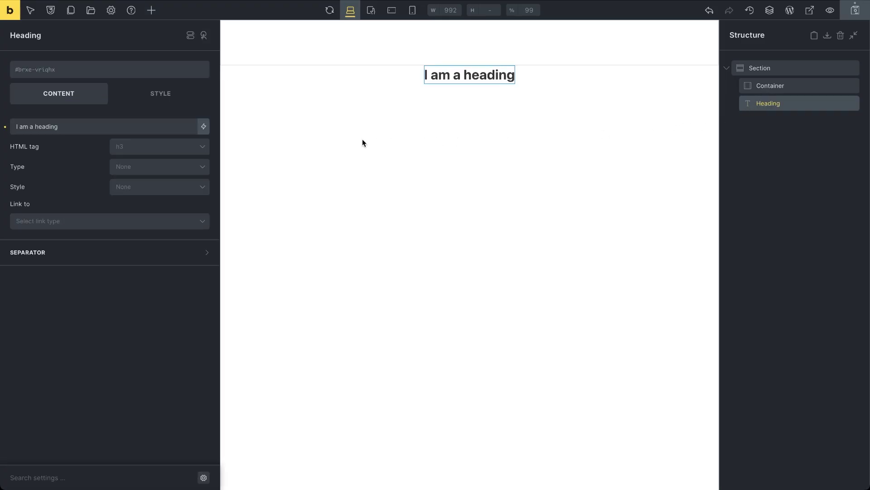
Clear the heading text and bind it to the Jet Engine Components 'service title' prop
{"action": "left_click", "coordinate": [186, 127]}
{"action": "key", "text": "ctrl+a"}
{"action": "key", "text": "BackSpace"}
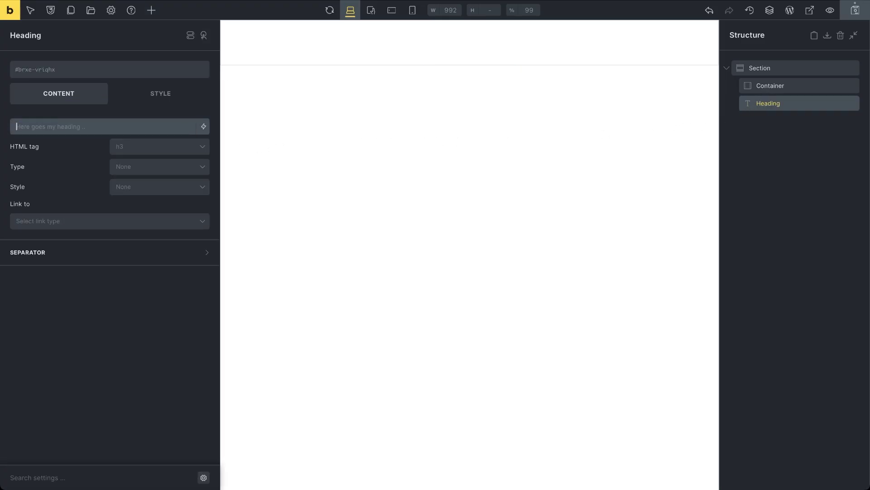
{"action": "left_click", "coordinate": [203, 127]}
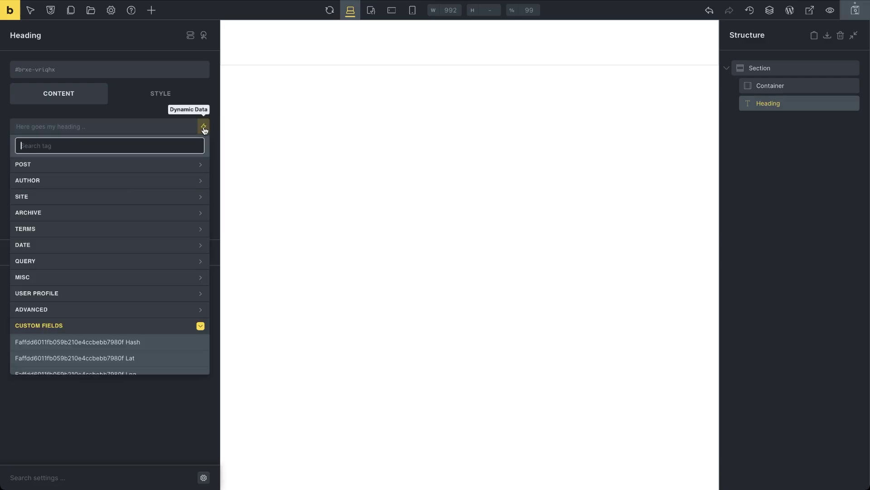
{"action": "scroll", "coordinate": [140, 307], "scroll_direction": "down", "scroll_amount": 10}
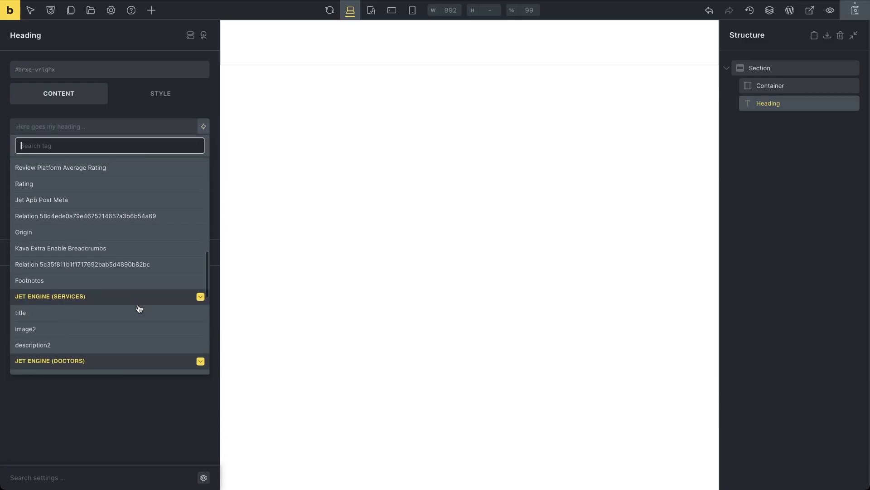
{"action": "scroll", "coordinate": [139, 309], "scroll_direction": "down", "scroll_amount": 10}
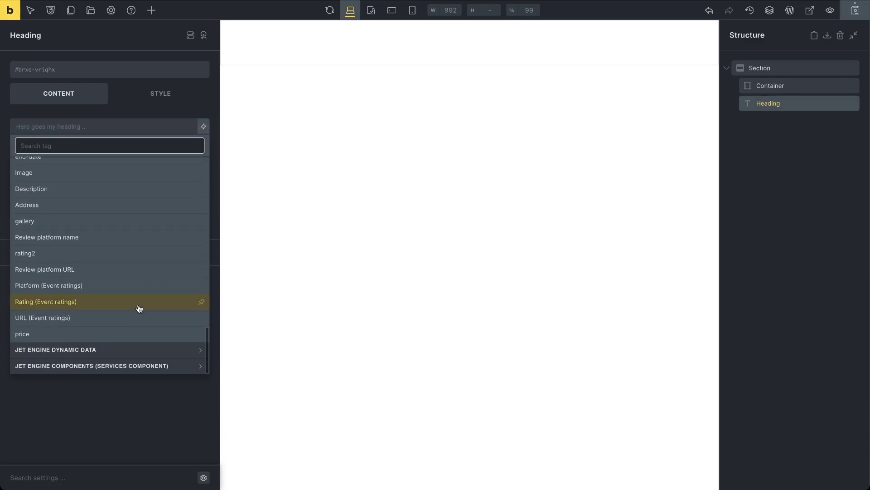
{"action": "left_click", "coordinate": [200, 367]}
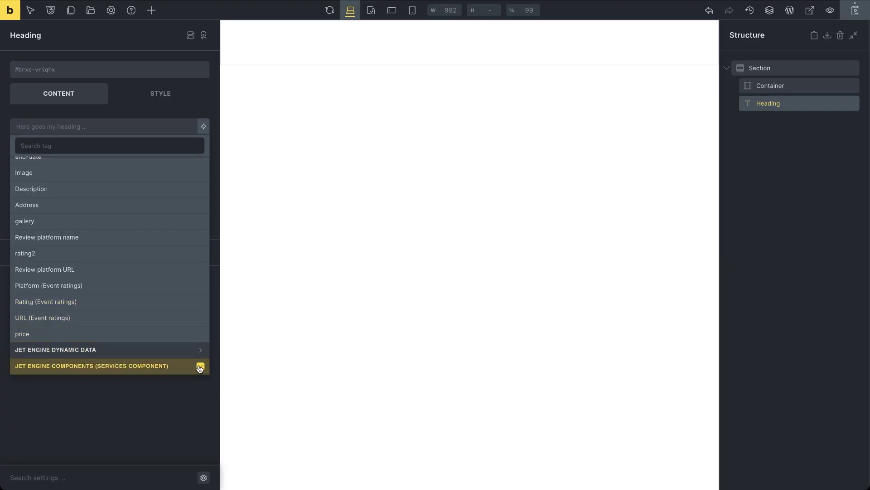
{"action": "left_click", "coordinate": [177, 368]}
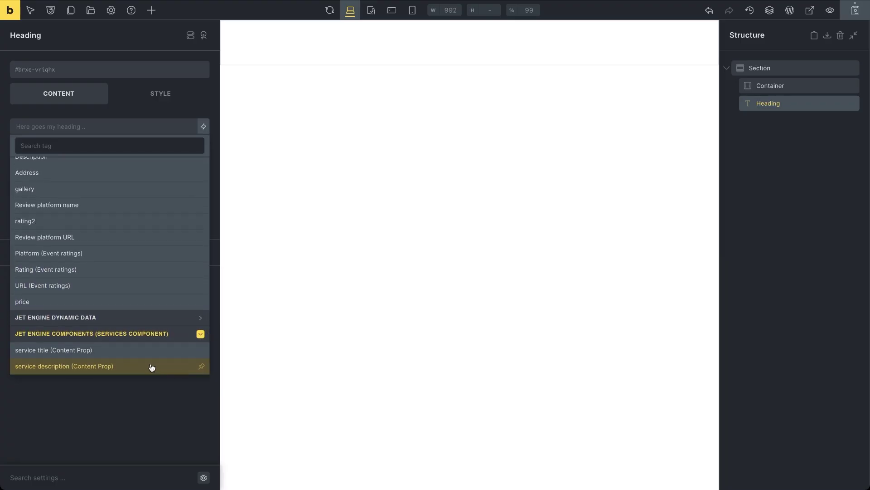
{"action": "left_click", "coordinate": [127, 351]}
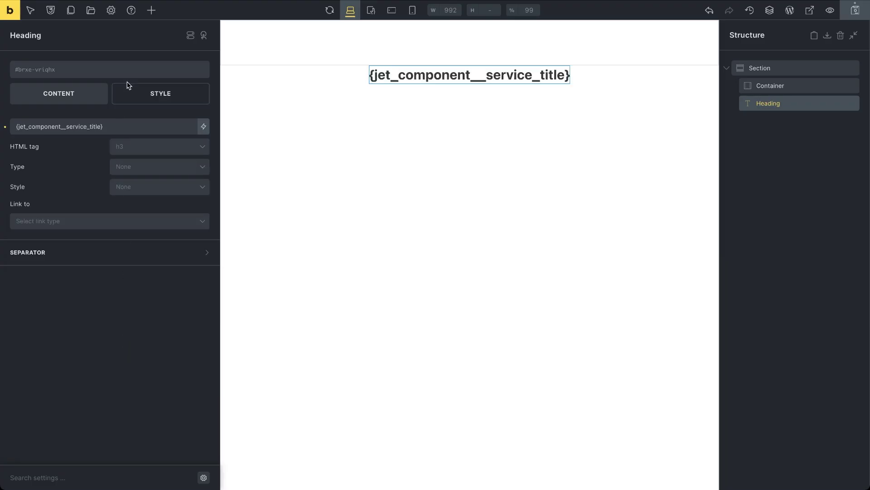
Add a Basic Text under the heading, bound to {jet_component__service_description}
{"action": "left_click", "coordinate": [151, 11]}
{"action": "type", "text": "basic"}
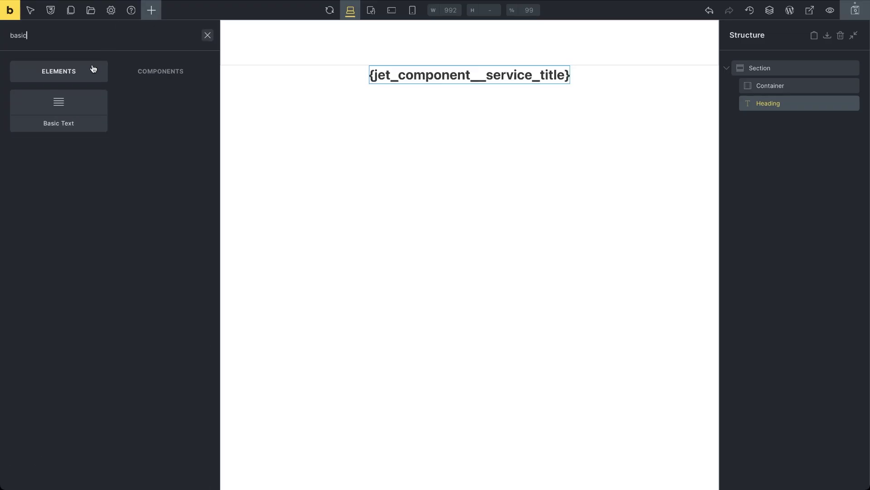
{"action": "left_click_drag", "start_coordinate": [68, 107], "coordinate": [413, 75]}
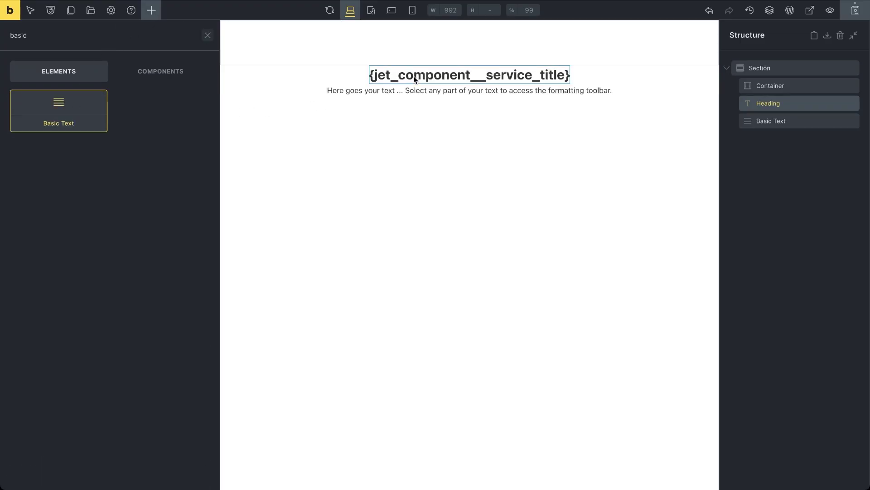
{"action": "left_click", "coordinate": [410, 90]}
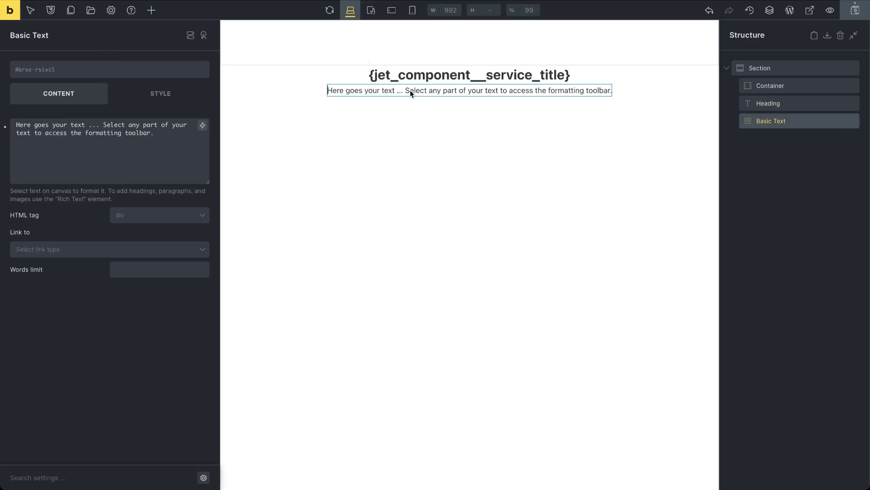
{"action": "left_click", "coordinate": [153, 143]}
{"action": "key", "text": "ctrl+a"}
{"action": "key", "text": "BackSpace"}
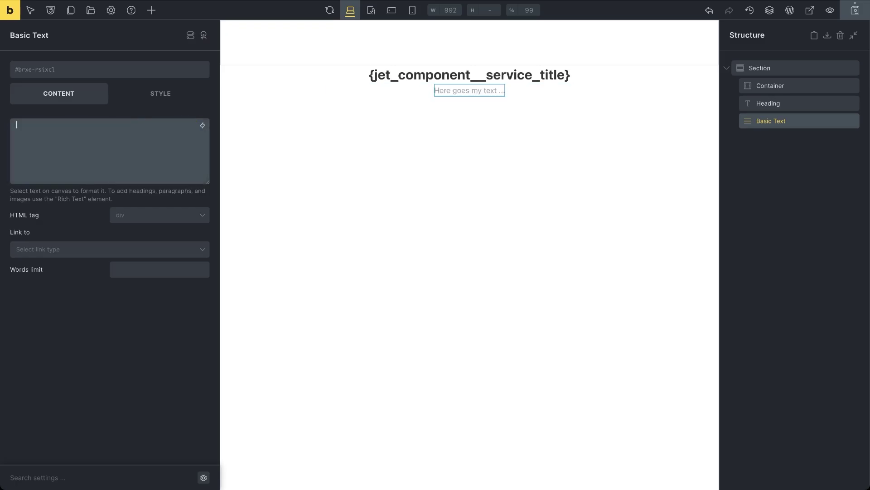
{"action": "left_click", "coordinate": [203, 125]}
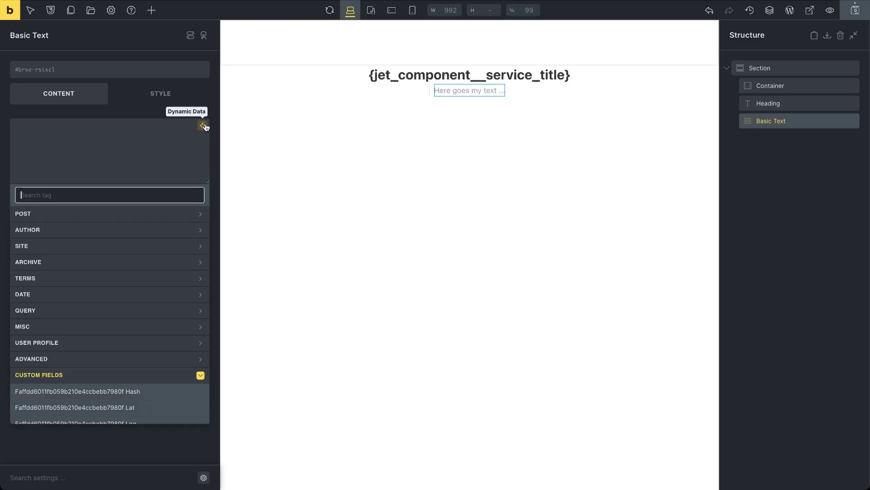
{"action": "scroll", "coordinate": [127, 345], "scroll_direction": "down", "scroll_amount": 10}
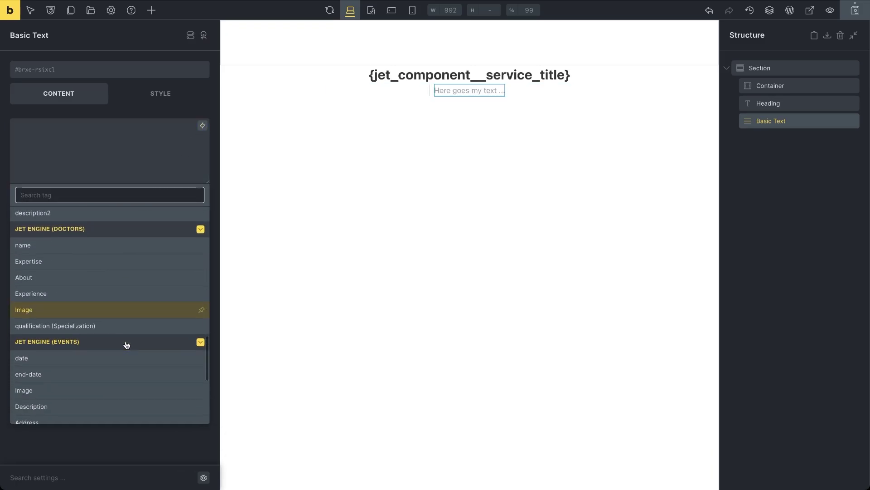
{"action": "scroll", "coordinate": [126, 345], "scroll_direction": "down", "scroll_amount": 5}
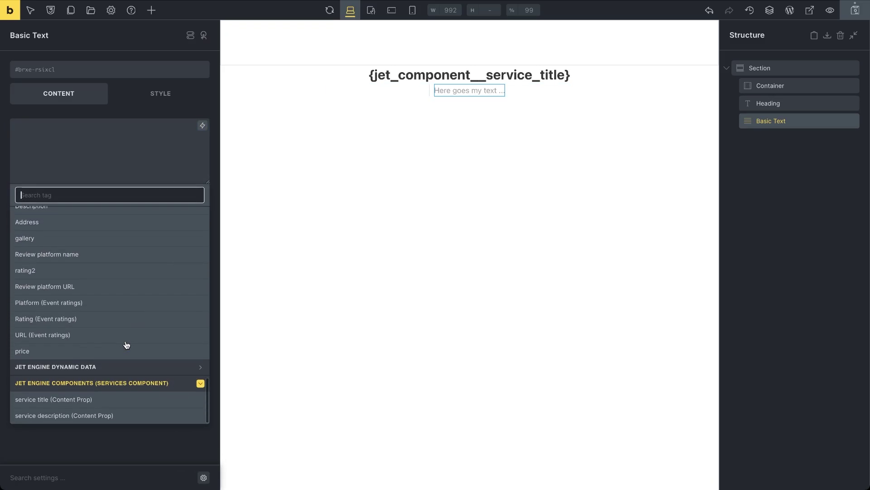
{"action": "left_click", "coordinate": [75, 416]}
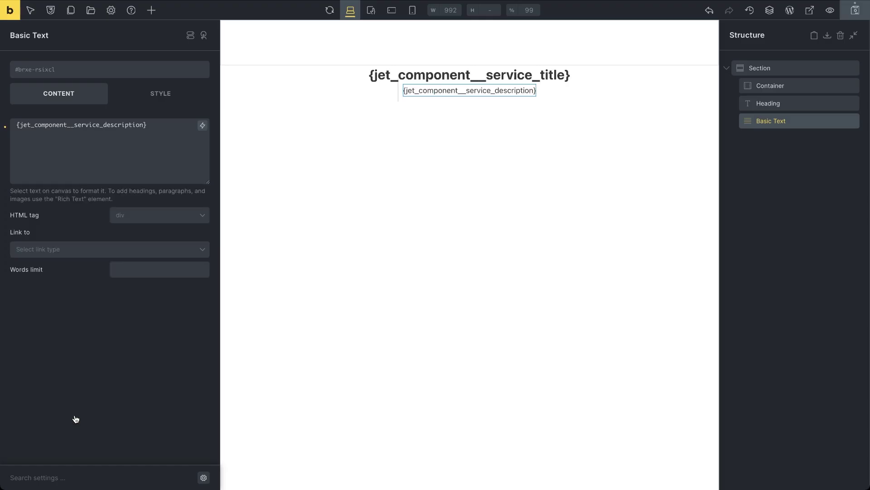
Save the component and view it on the front end
{"action": "left_click", "coordinate": [858, 15]}
{"action": "left_click", "coordinate": [831, 11]}
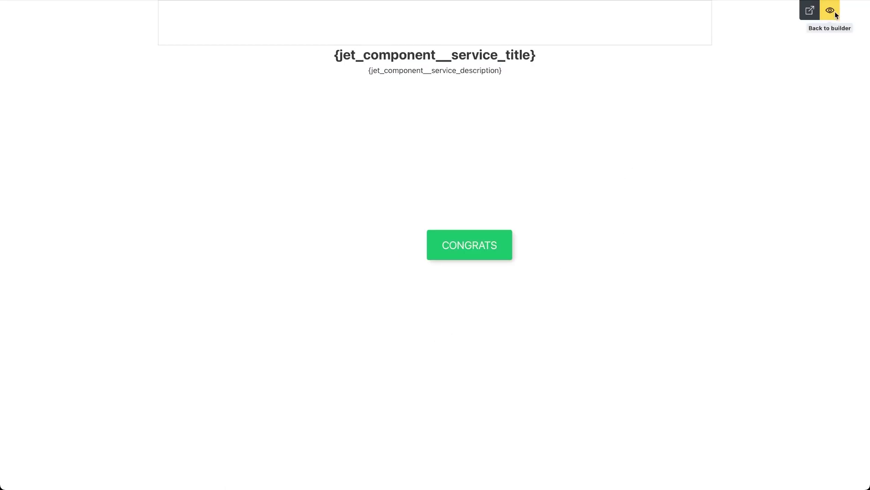
{"action": "left_click", "coordinate": [810, 11]}
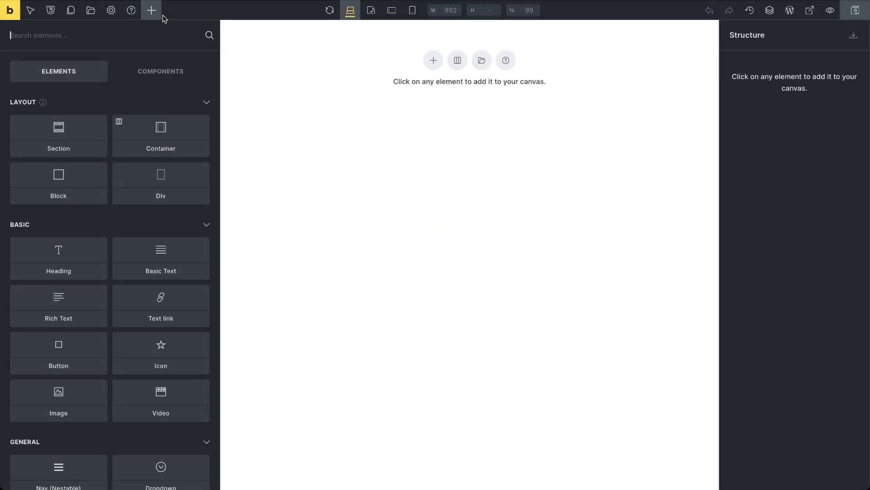
Add a section and enable Query loop on its Container
{"action": "left_click", "coordinate": [433, 61]}
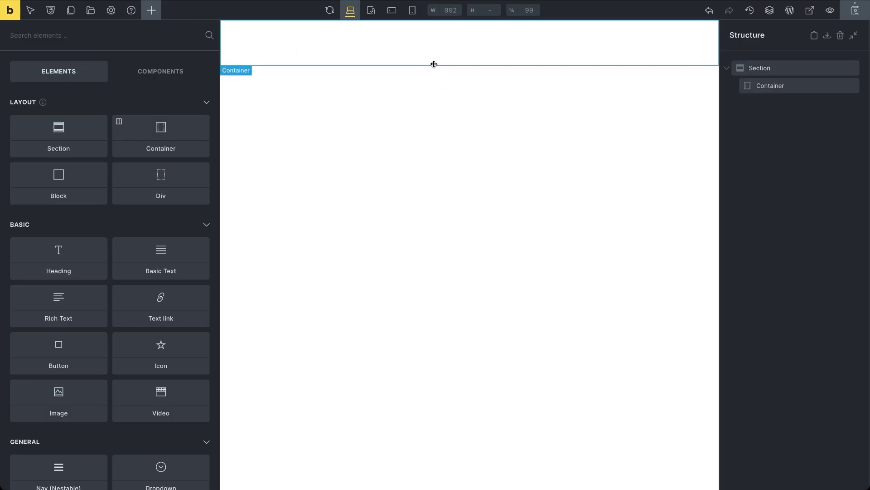
{"action": "left_click", "coordinate": [759, 88]}
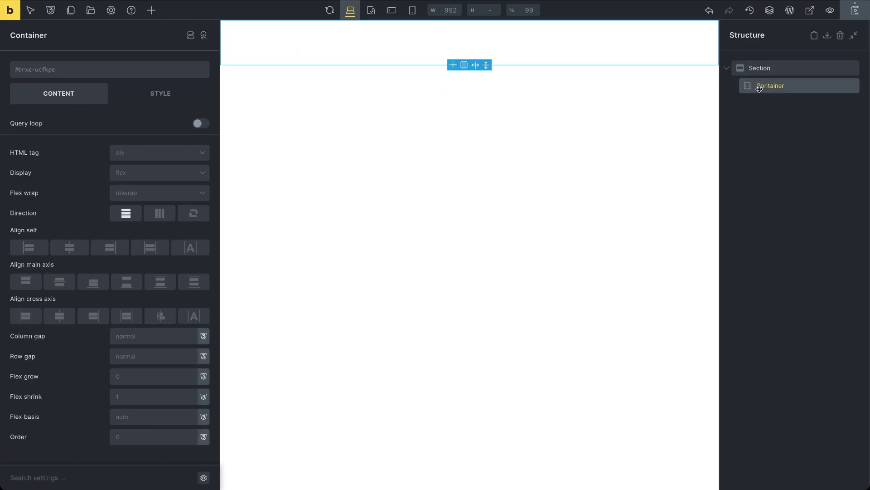
{"action": "left_click", "coordinate": [203, 126]}
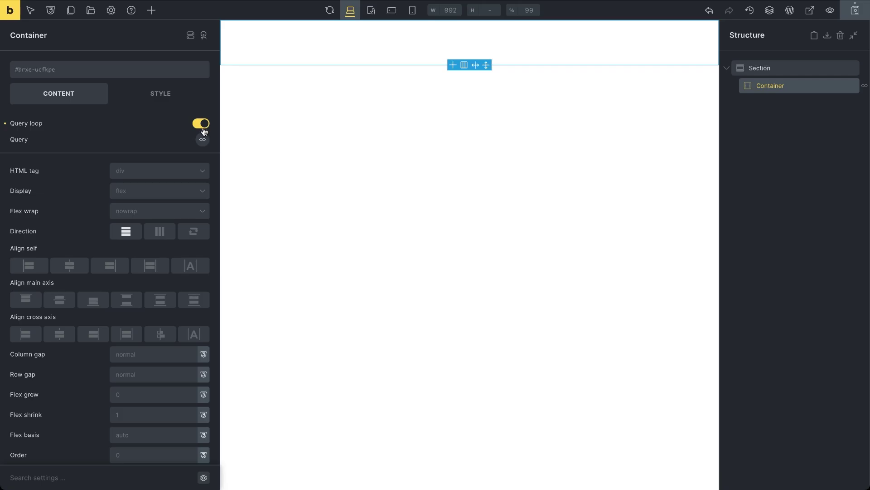
Set the loop's query type to JetEngine Query Builder using 'Doctors query'
{"action": "left_click", "coordinate": [202, 140]}
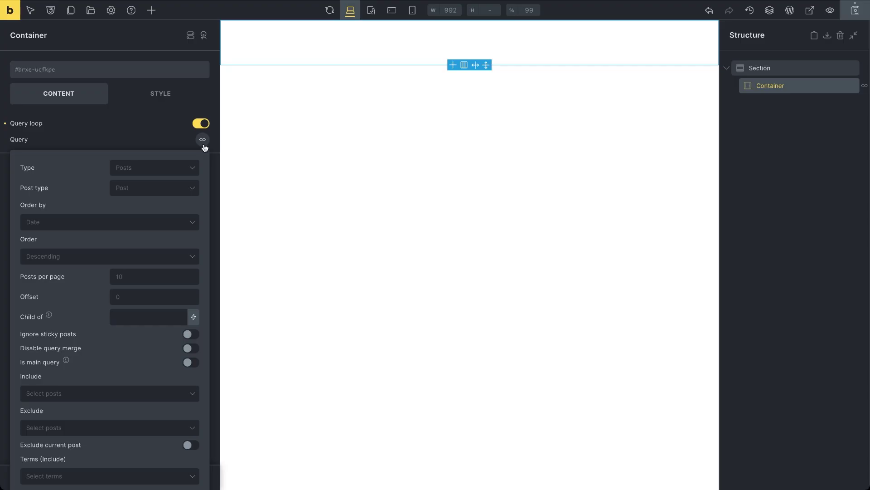
{"action": "left_click", "coordinate": [195, 167]}
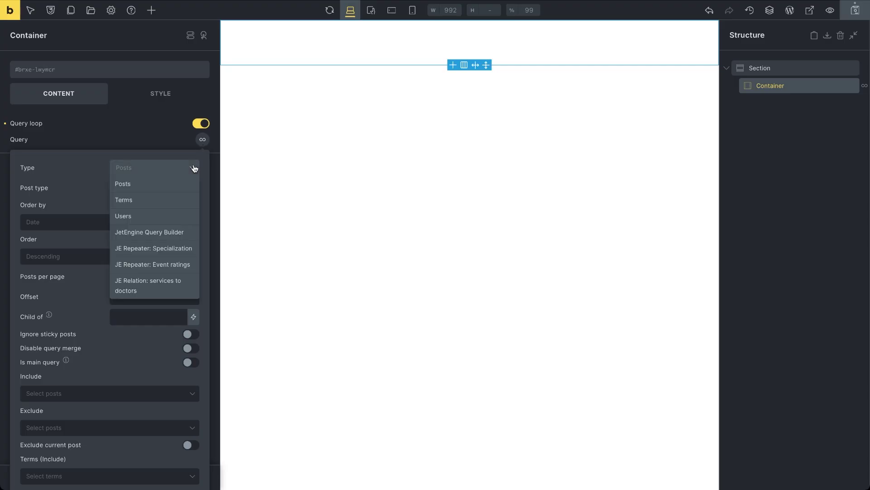
{"action": "left_click", "coordinate": [180, 230]}
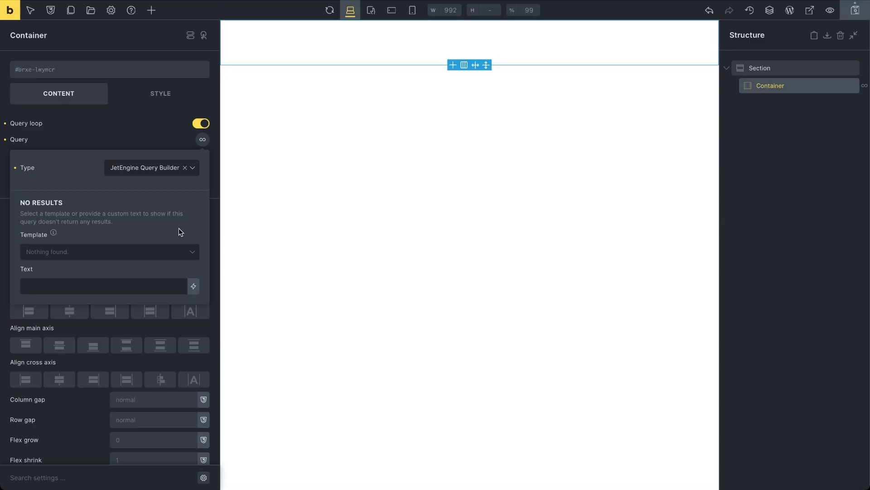
{"action": "left_click", "coordinate": [175, 139]}
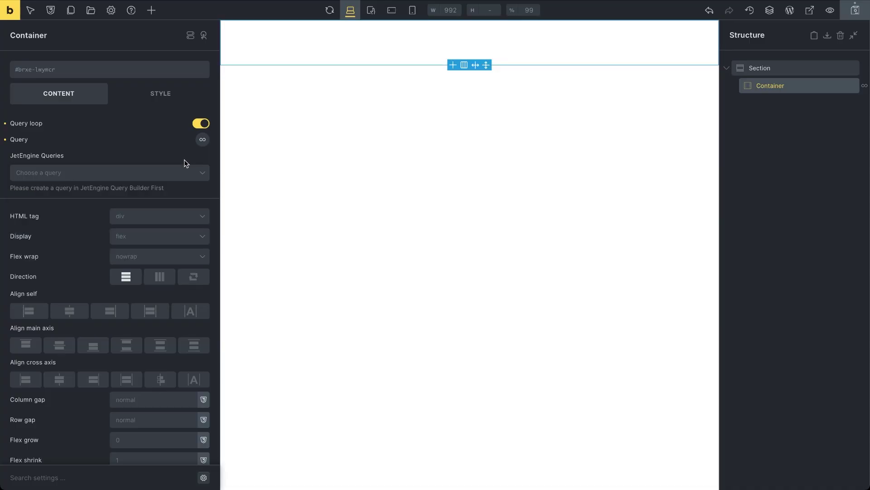
{"action": "left_click", "coordinate": [194, 176]}
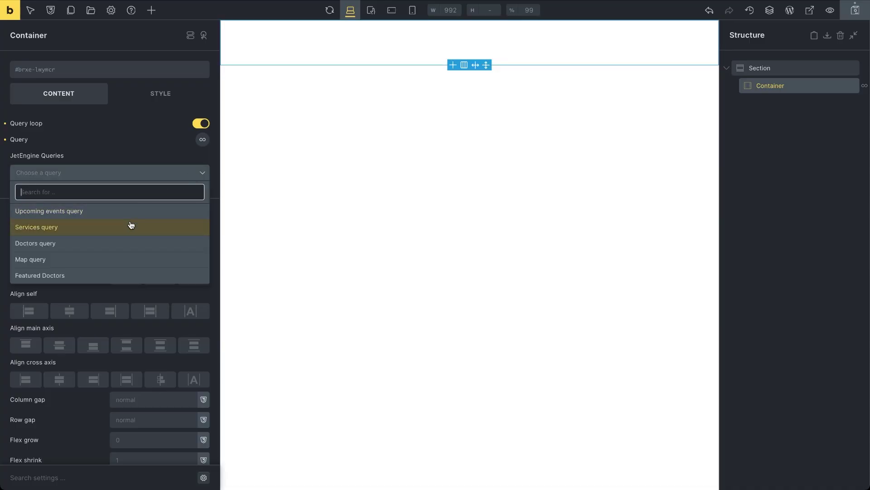
{"action": "left_click", "coordinate": [114, 245]}
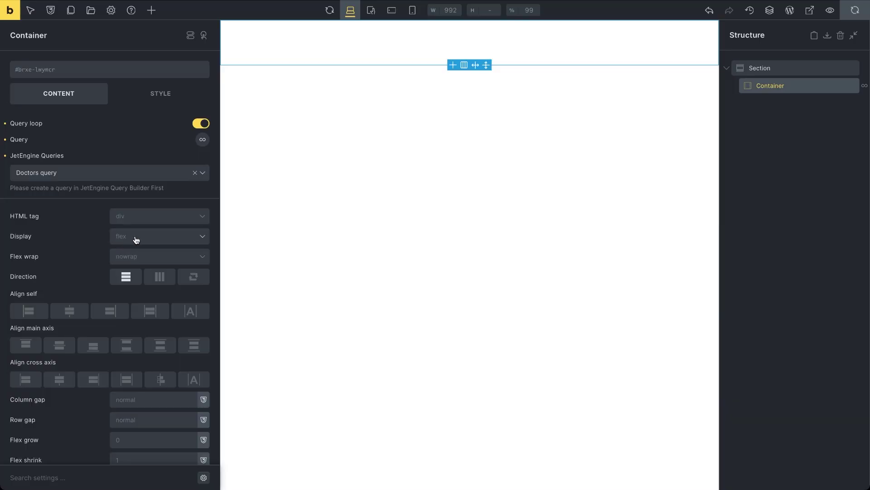
Add a Dynamic Field inside the looping container to show each doctor's name
{"action": "left_click", "coordinate": [252, 231]}
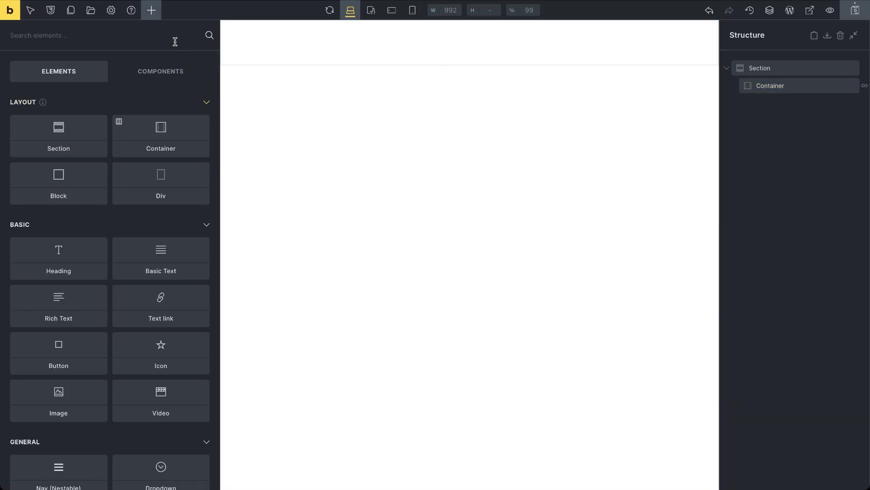
{"action": "type", "text": "dynamic f"}
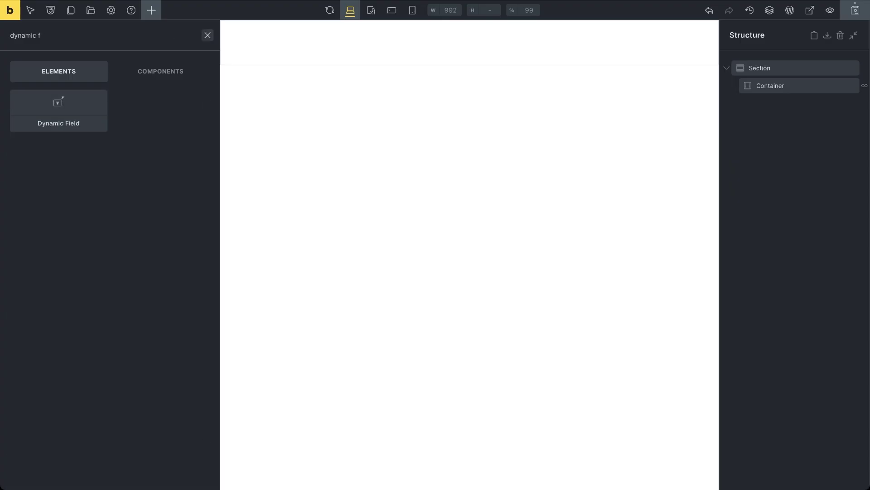
{"action": "left_click", "coordinate": [74, 107]}
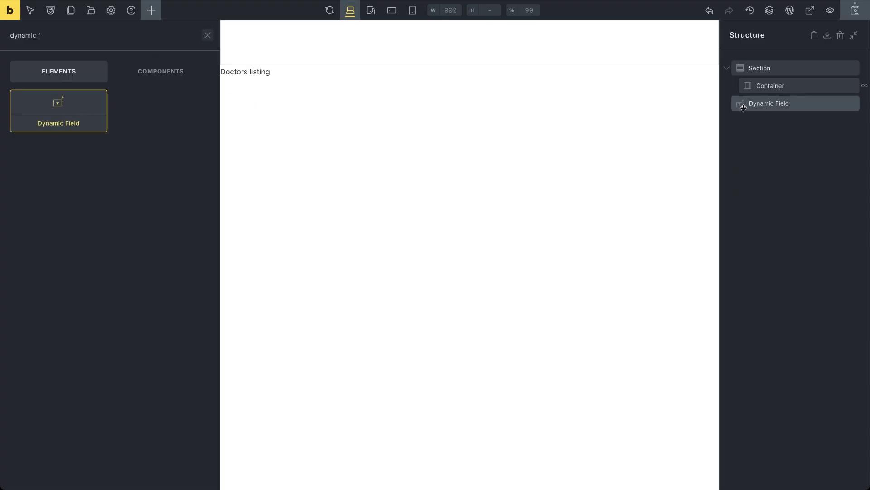
{"action": "left_click_drag", "start_coordinate": [743, 108], "coordinate": [770, 95]}
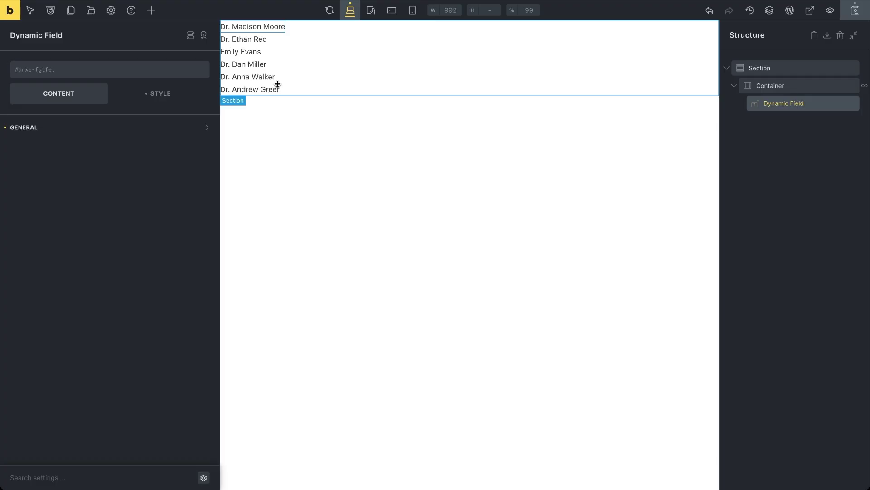
Add a Dynamic Image whose source is the doctor's Image field
{"action": "left_click", "coordinate": [151, 10]}
{"action": "type", "text": "dynamic image"}
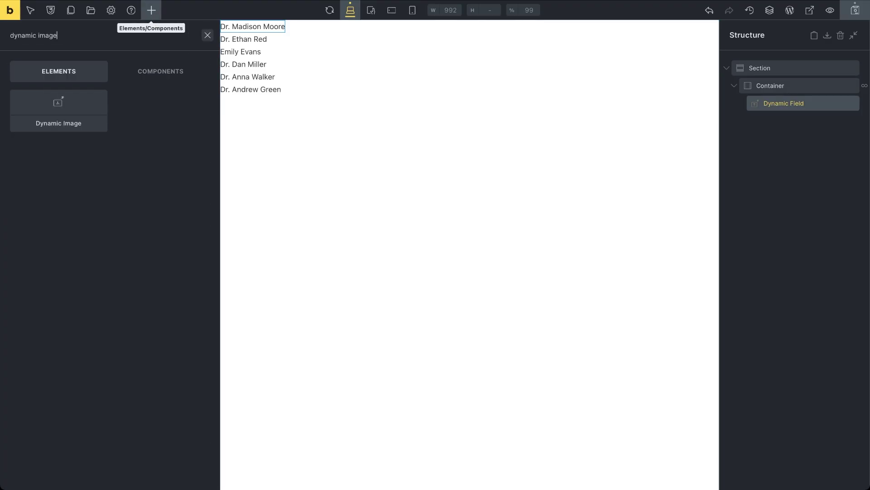
{"action": "left_click", "coordinate": [88, 107]}
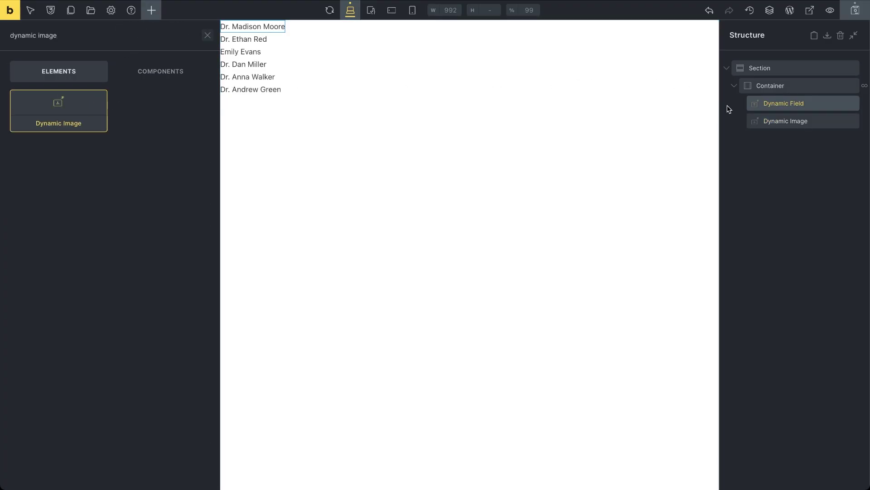
{"action": "left_click", "coordinate": [764, 122]}
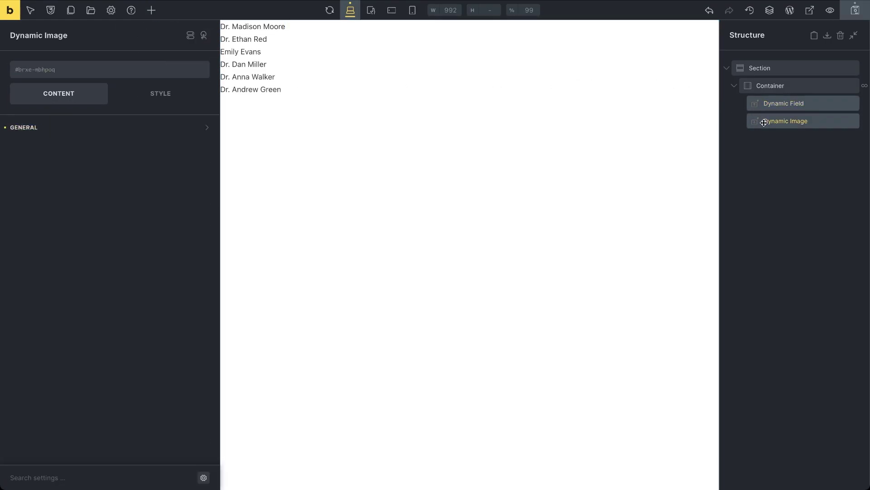
{"action": "left_click", "coordinate": [194, 134]}
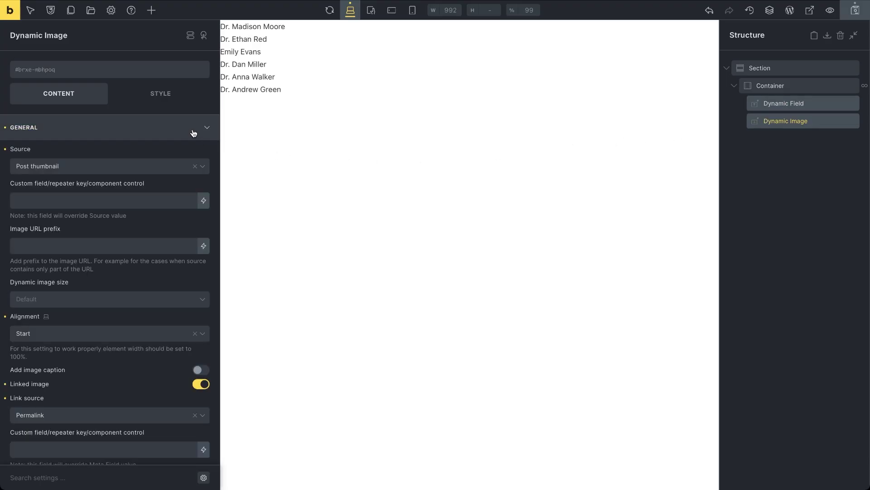
{"action": "left_click", "coordinate": [202, 167]}
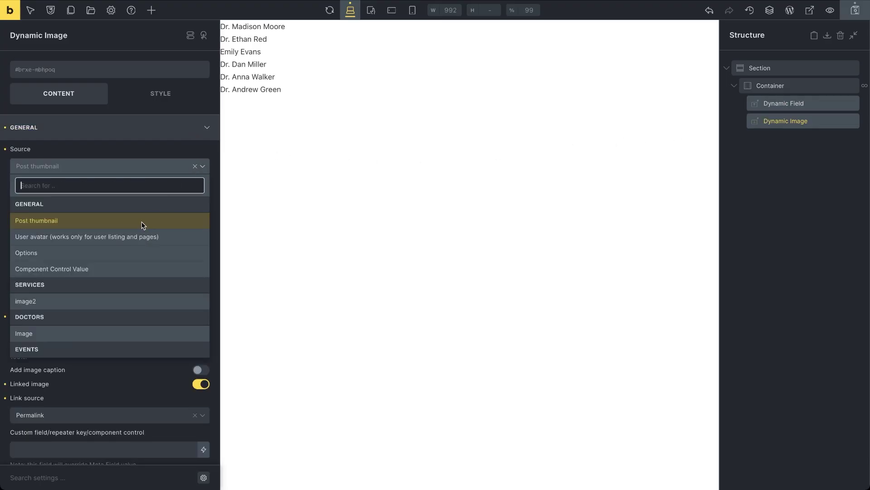
{"action": "left_click", "coordinate": [66, 335]}
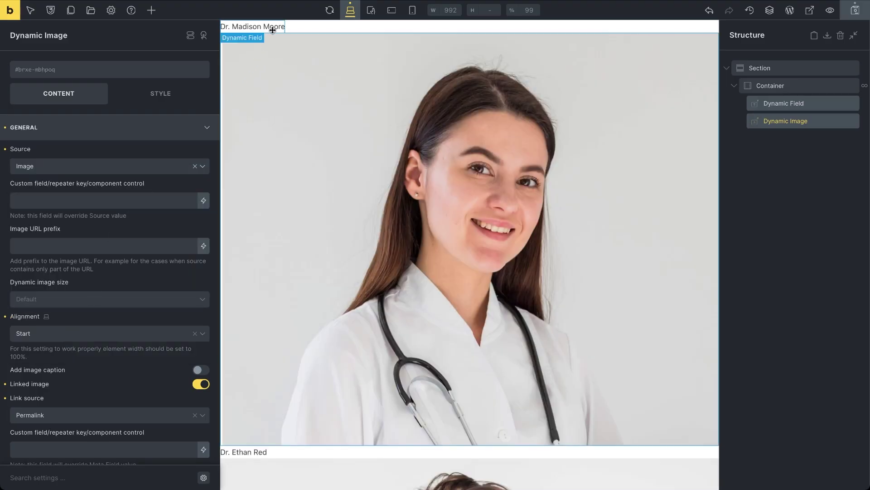
Set the Dynamic Image's layout width to 300
{"action": "left_click", "coordinate": [162, 94]}
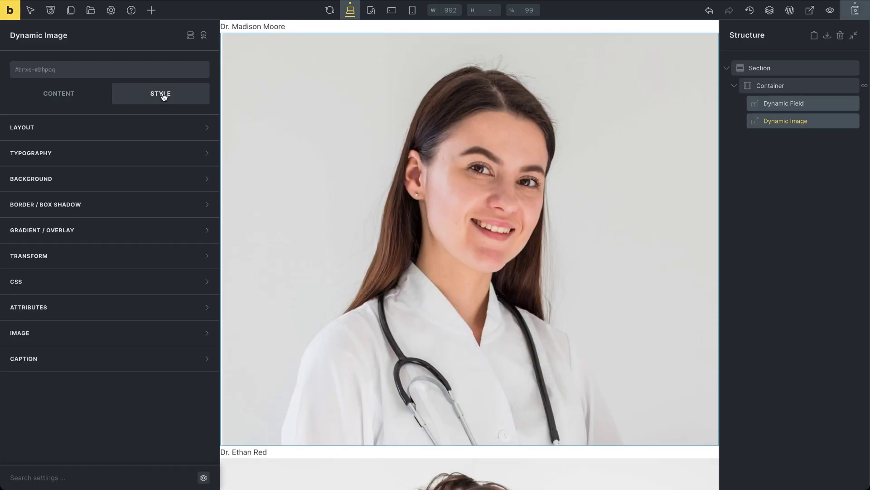
{"action": "left_click", "coordinate": [151, 127]}
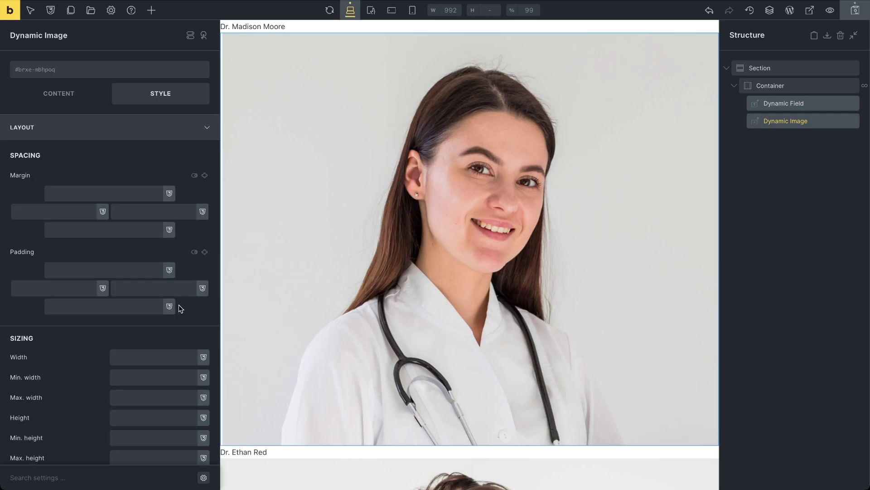
{"action": "left_click", "coordinate": [157, 357]}
{"action": "type", "text": "300"}
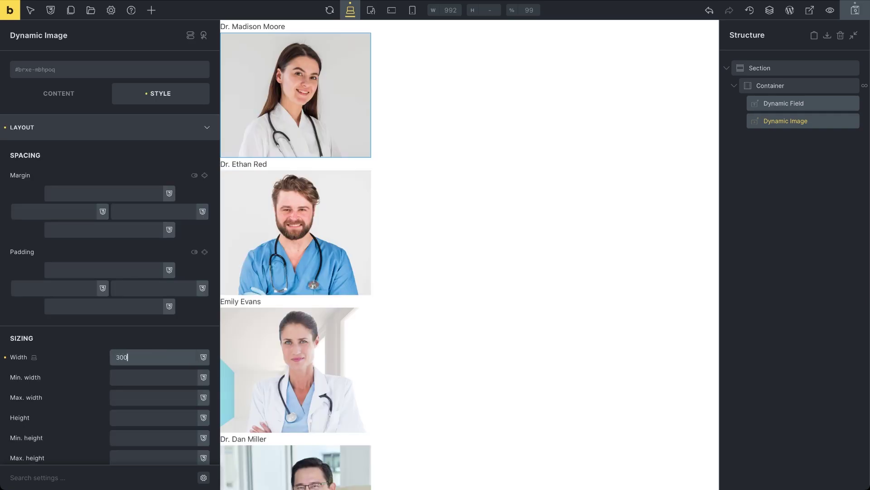
Add the services component to the card, using each doctor's related services as its context
{"action": "left_click", "coordinate": [154, 9]}
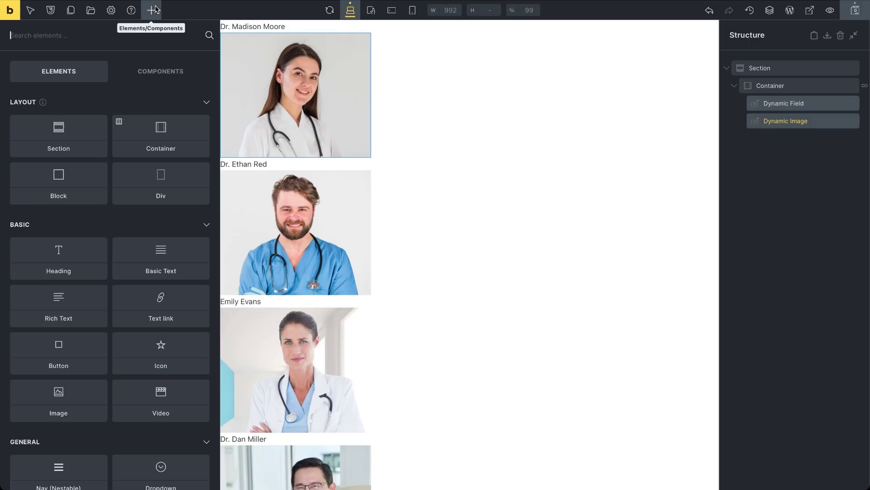
{"action": "type", "text": "compo"}
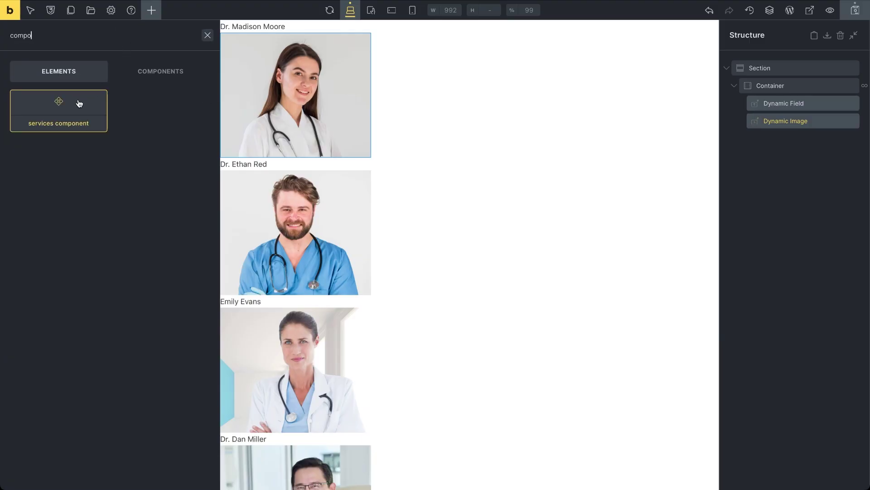
{"action": "left_click", "coordinate": [72, 108]}
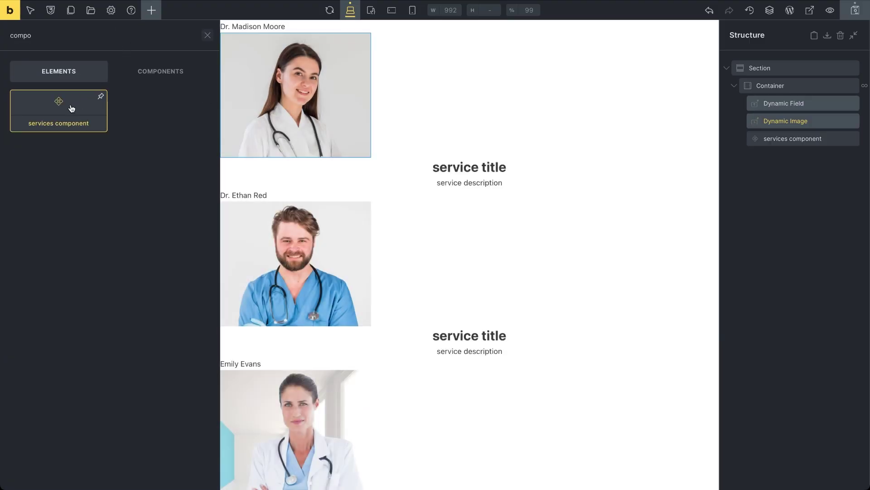
{"action": "left_click", "coordinate": [445, 183]}
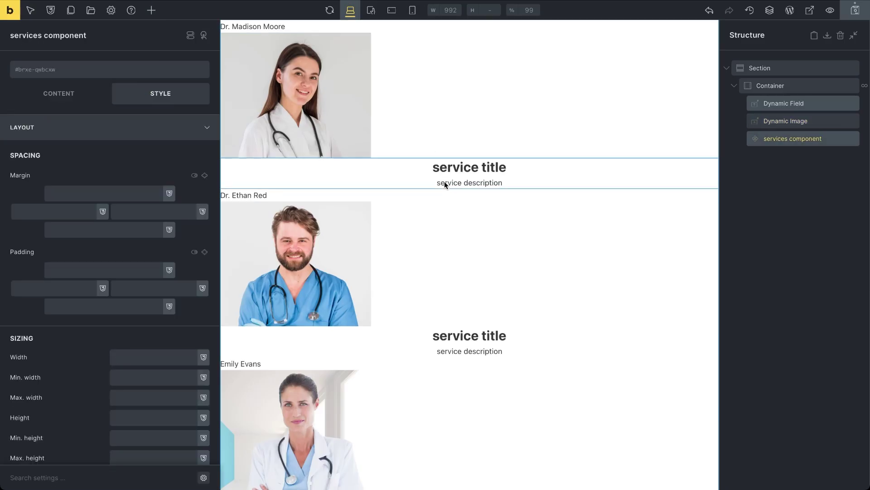
{"action": "left_click", "coordinate": [88, 98]}
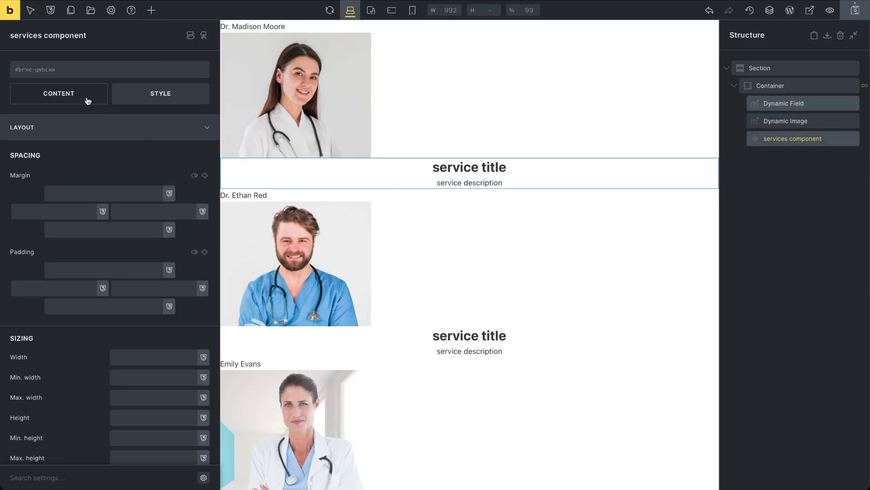
{"action": "left_click", "coordinate": [68, 129]}
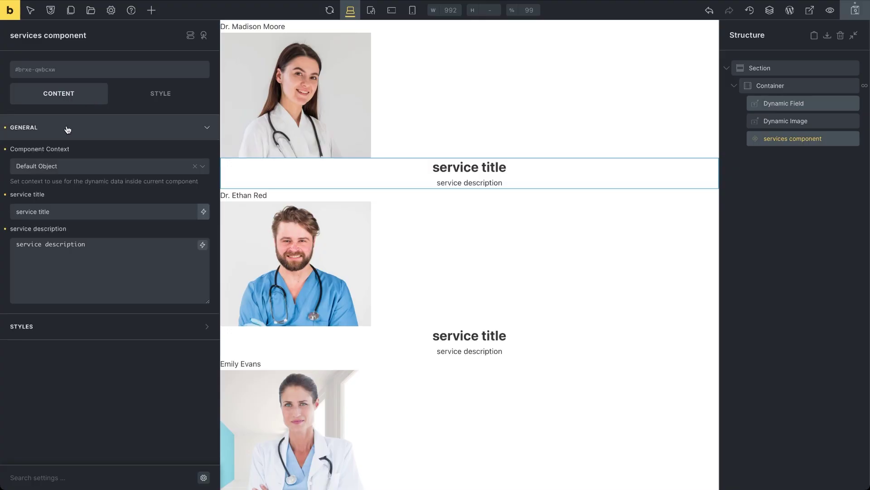
{"action": "left_click", "coordinate": [149, 171]}
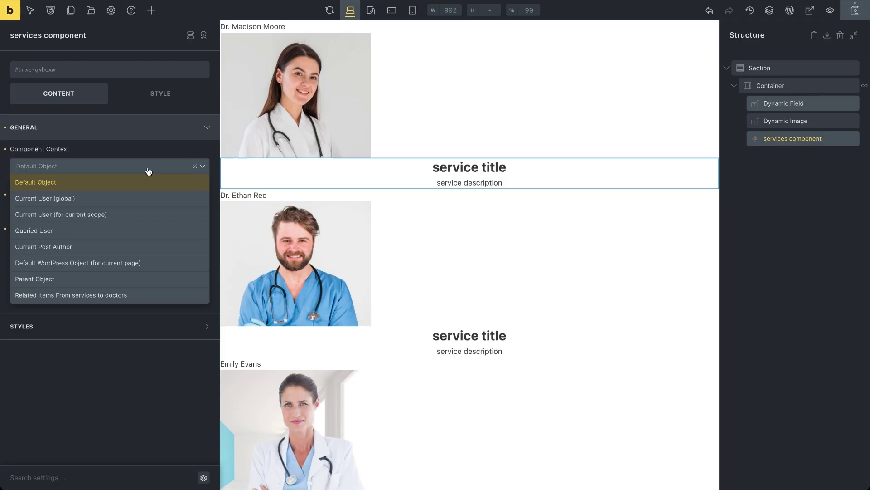
{"action": "left_click", "coordinate": [115, 295]}
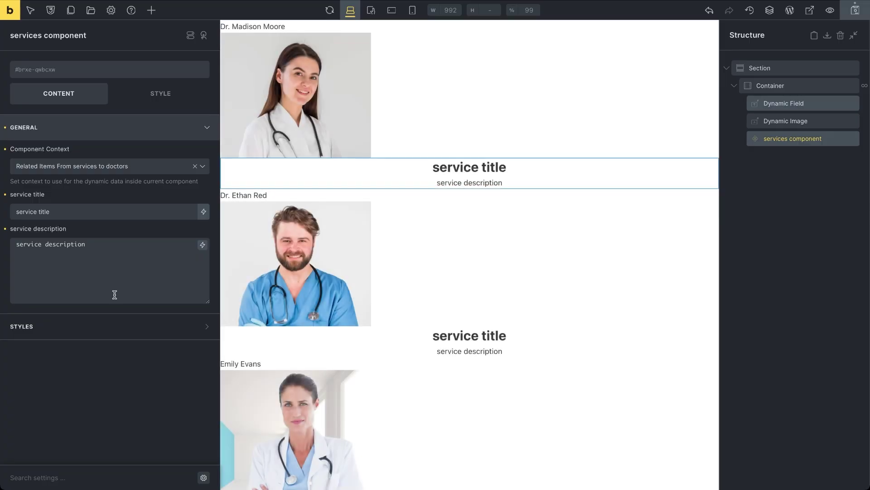
Replace the service title placeholder with the {je_services_title} dynamic tag
{"action": "left_click", "coordinate": [184, 212]}
{"action": "key", "text": "ctrl+a"}
{"action": "key", "text": "BackSpace"}
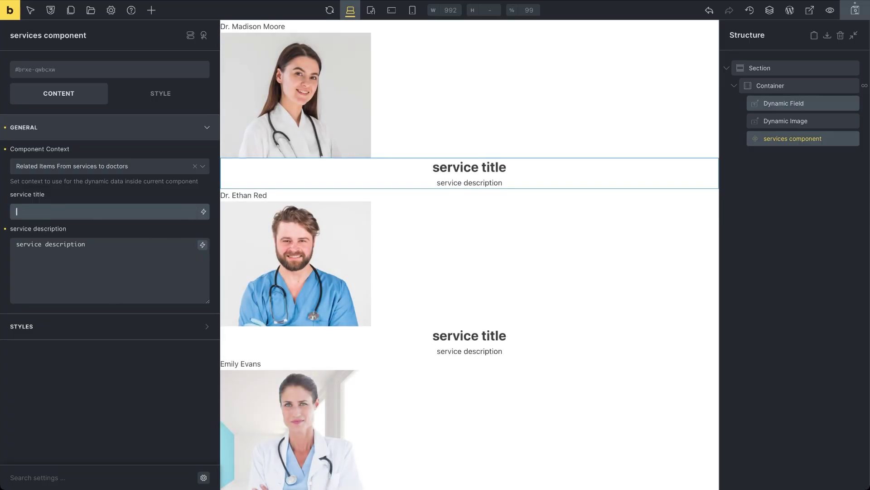
{"action": "left_click", "coordinate": [204, 212]}
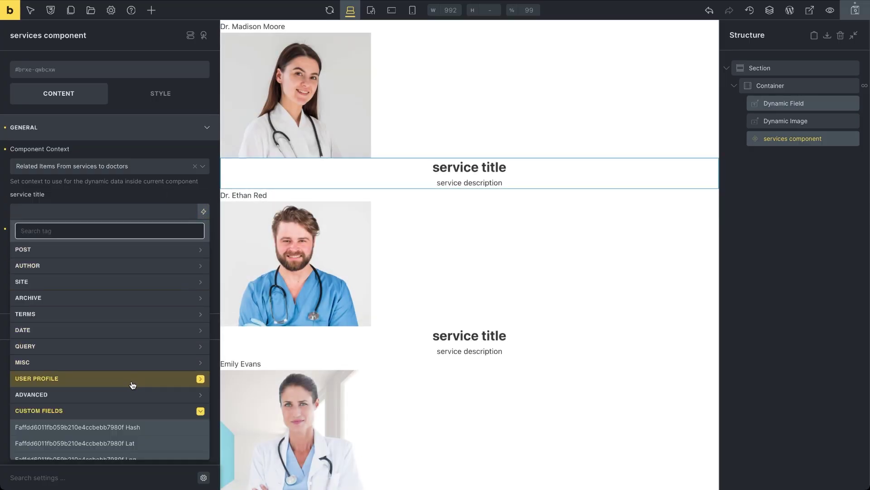
{"action": "scroll", "coordinate": [132, 385], "scroll_direction": "down", "scroll_amount": 10}
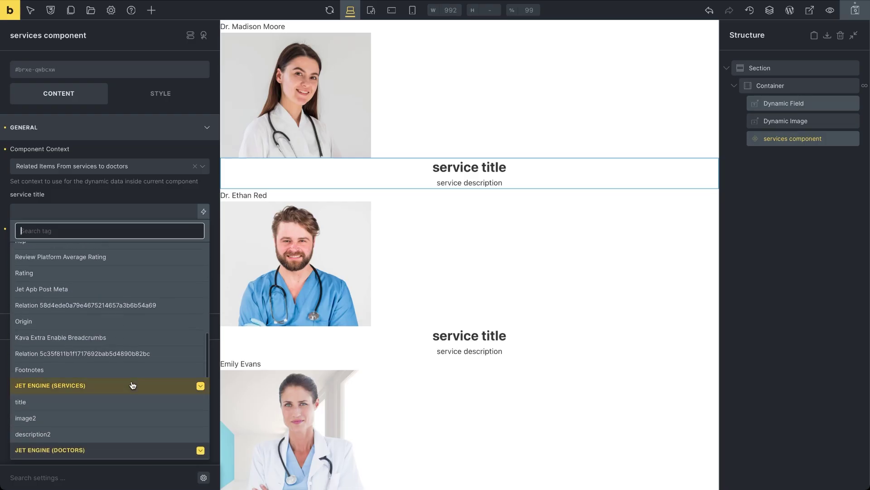
{"action": "left_click", "coordinate": [125, 402]}
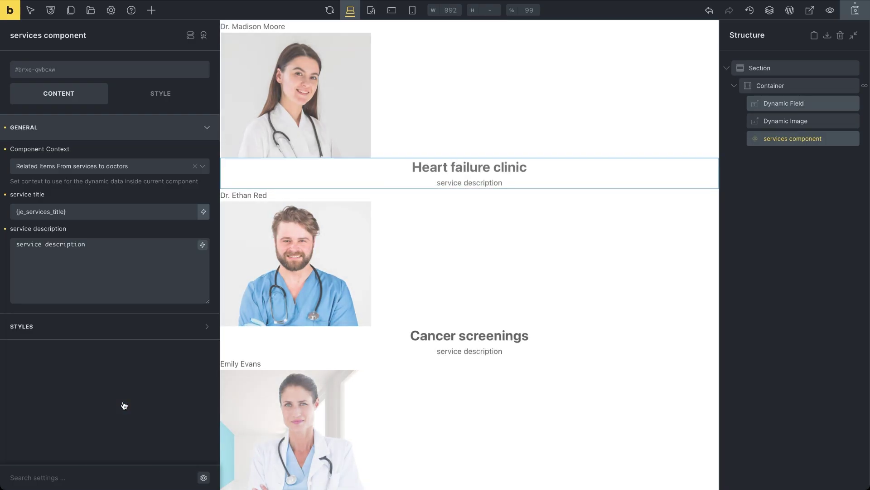
Replace the service description placeholder with the {je_services_description2} dynamic tag
{"action": "left_click", "coordinate": [131, 263]}
{"action": "key", "text": "ctrl+a"}
{"action": "key", "text": "BackSpace"}
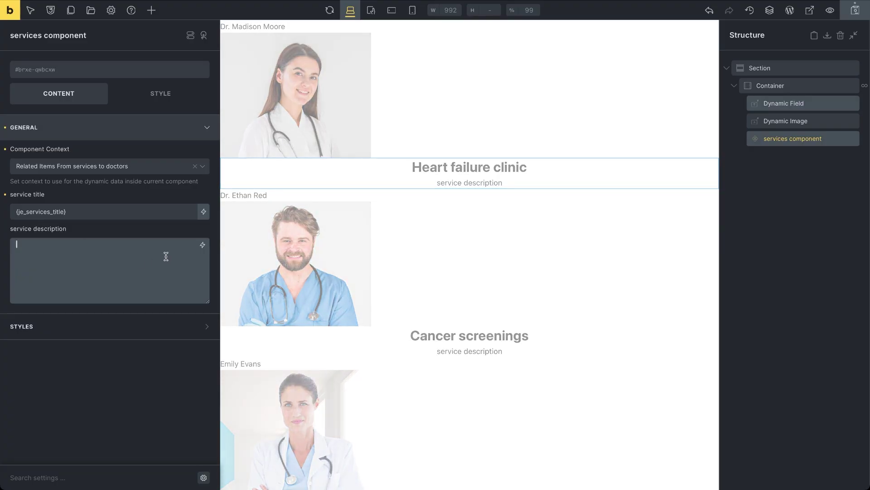
{"action": "left_click", "coordinate": [203, 245]}
{"action": "scroll", "coordinate": [134, 413], "scroll_direction": "down", "scroll_amount": 10}
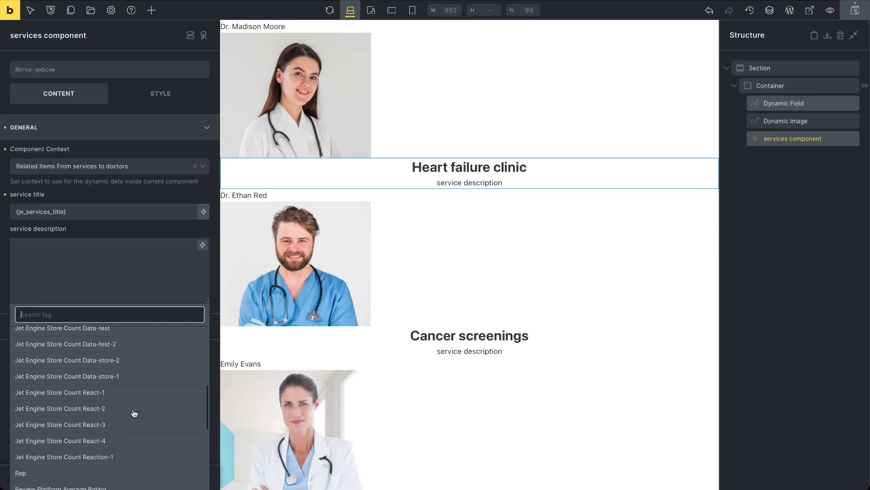
{"action": "scroll", "coordinate": [134, 413], "scroll_direction": "down", "scroll_amount": 10}
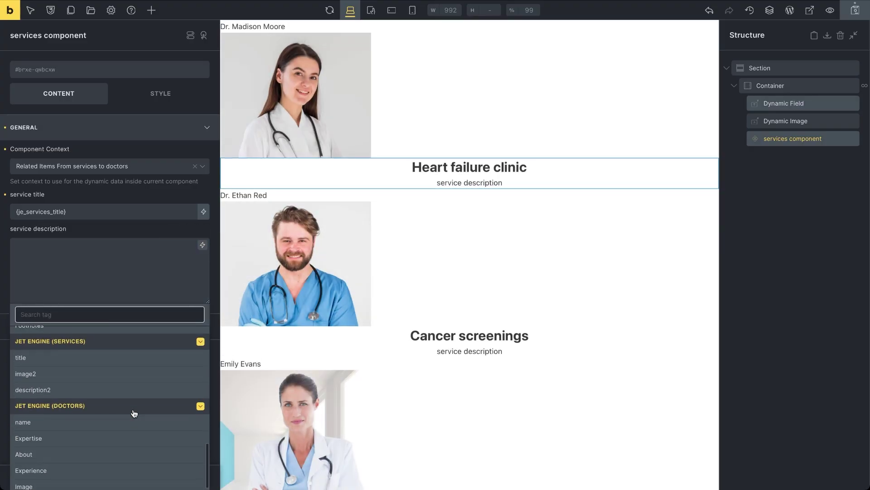
{"action": "scroll", "coordinate": [134, 413], "scroll_direction": "up", "scroll_amount": 1}
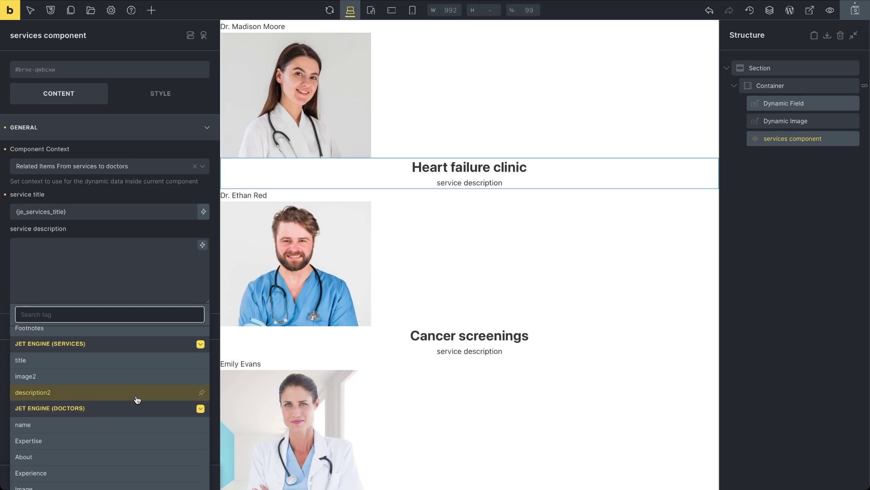
{"action": "left_click", "coordinate": [137, 399]}
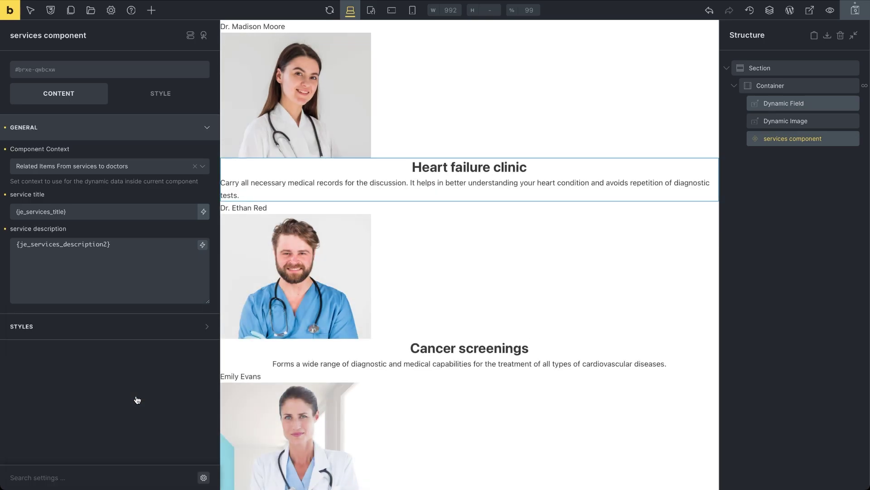
Give the looping Container a box shadow
{"action": "left_click", "coordinate": [768, 86]}
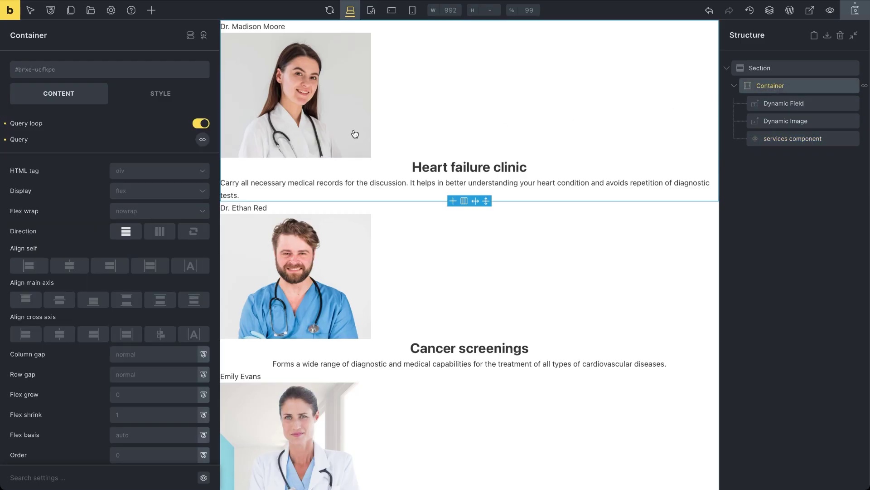
{"action": "left_click", "coordinate": [183, 94]}
{"action": "left_click", "coordinate": [132, 204]}
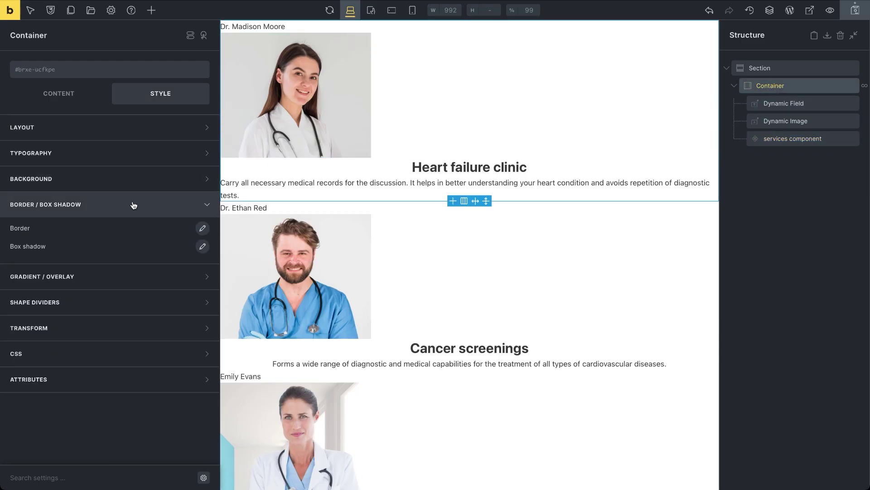
{"action": "left_click", "coordinate": [203, 246]}
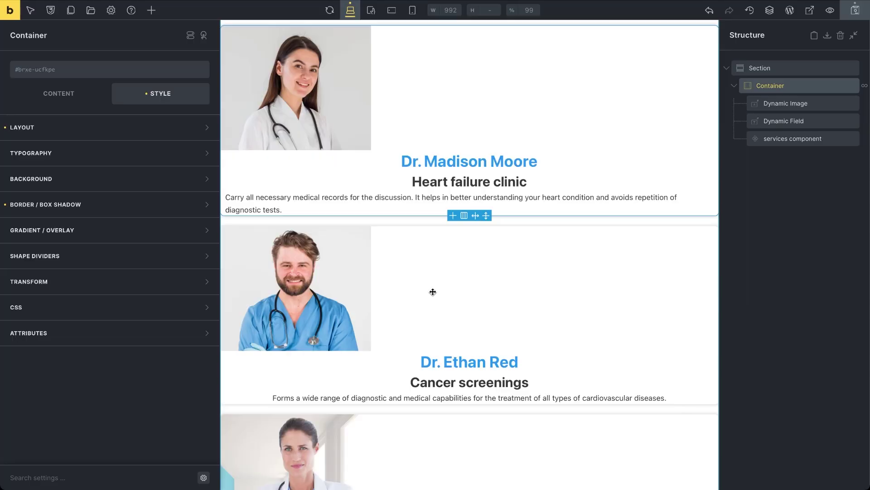
Set the Section's flex wrap to Wrap and direction to row
{"action": "left_click", "coordinate": [759, 72]}
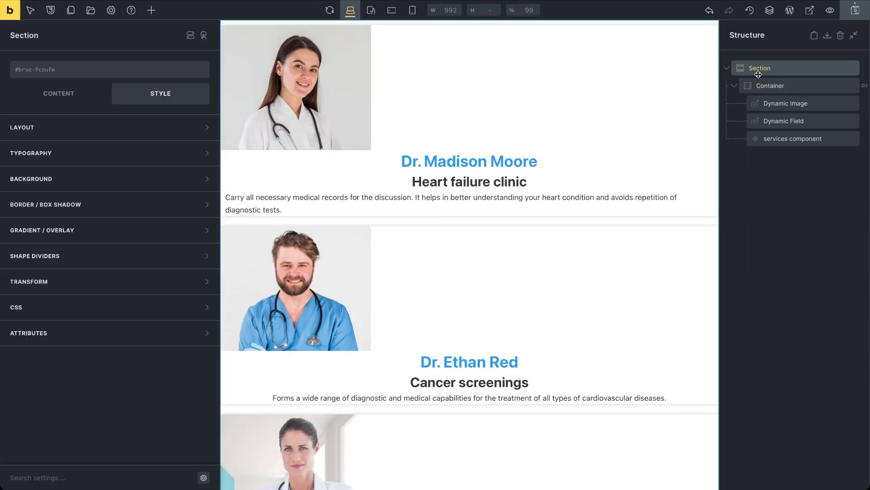
{"action": "left_click", "coordinate": [96, 99]}
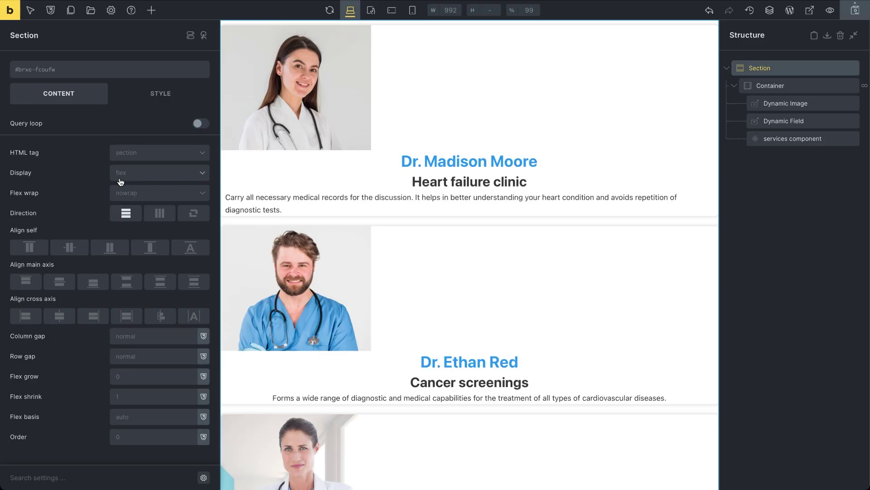
{"action": "left_click", "coordinate": [138, 195]}
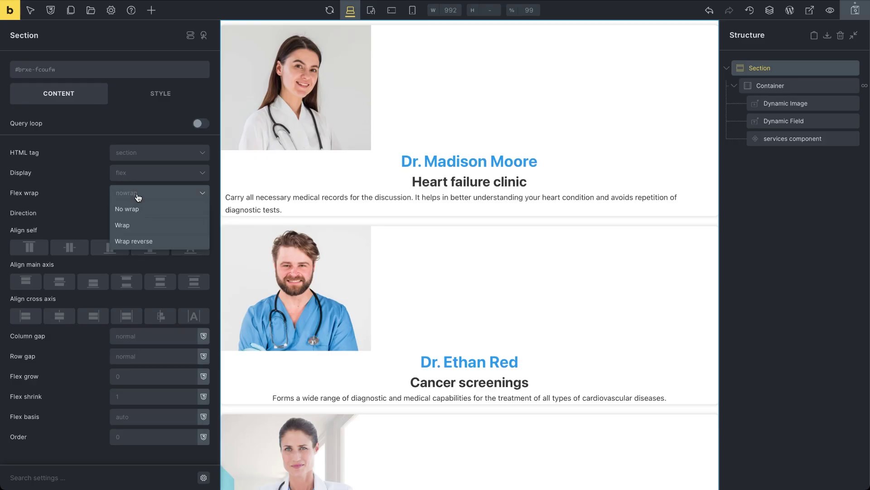
{"action": "left_click", "coordinate": [132, 226]}
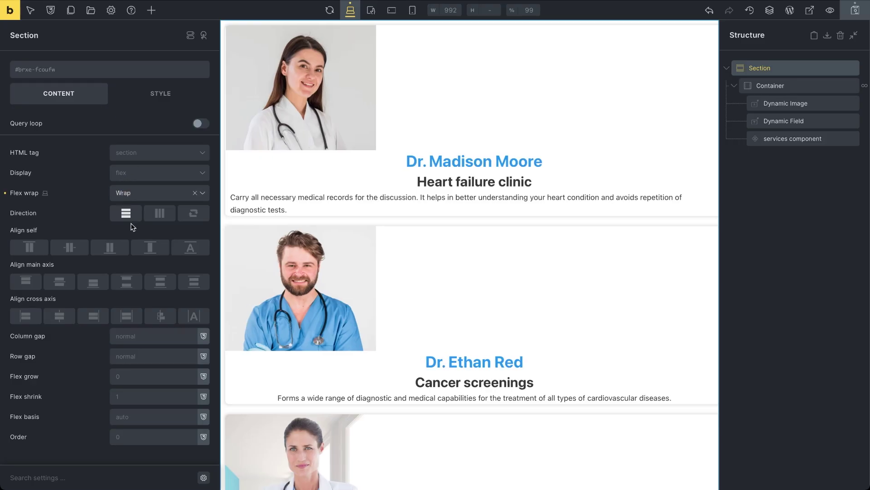
{"action": "left_click", "coordinate": [158, 217]}
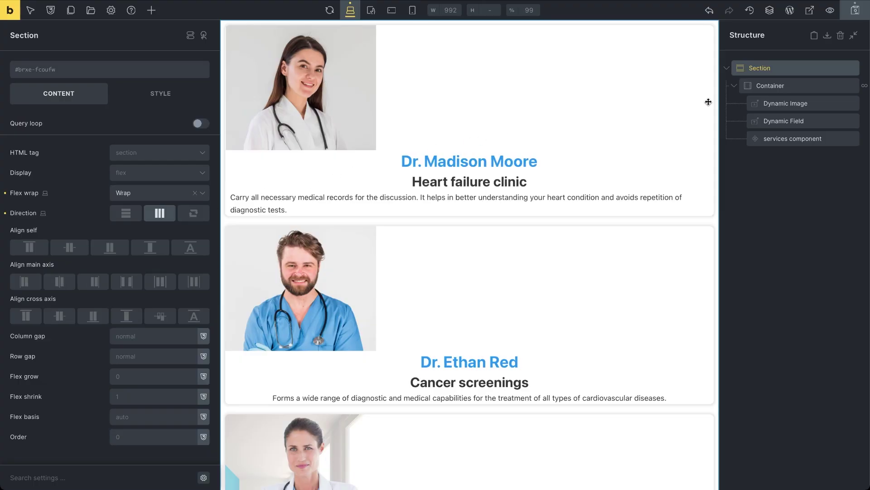
Set the Container card width to 300
{"action": "left_click", "coordinate": [771, 86]}
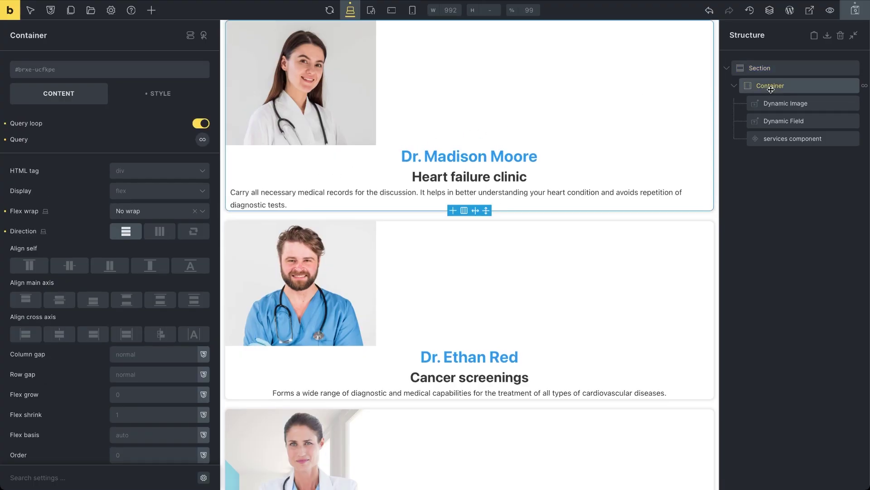
{"action": "left_click", "coordinate": [167, 95]}
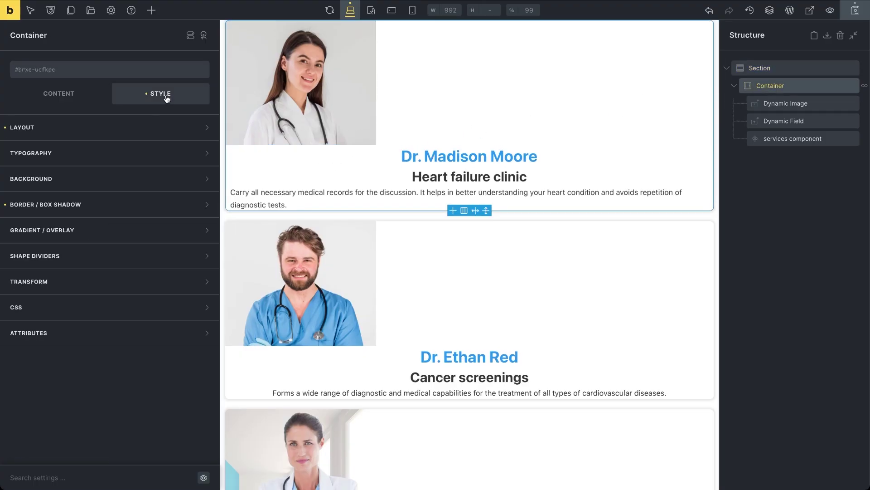
{"action": "left_click", "coordinate": [144, 135]}
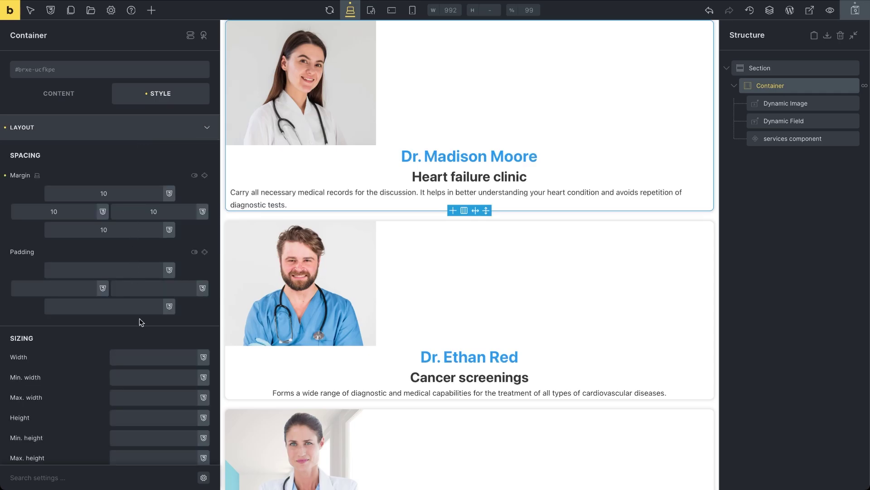
{"action": "left_click", "coordinate": [144, 357]}
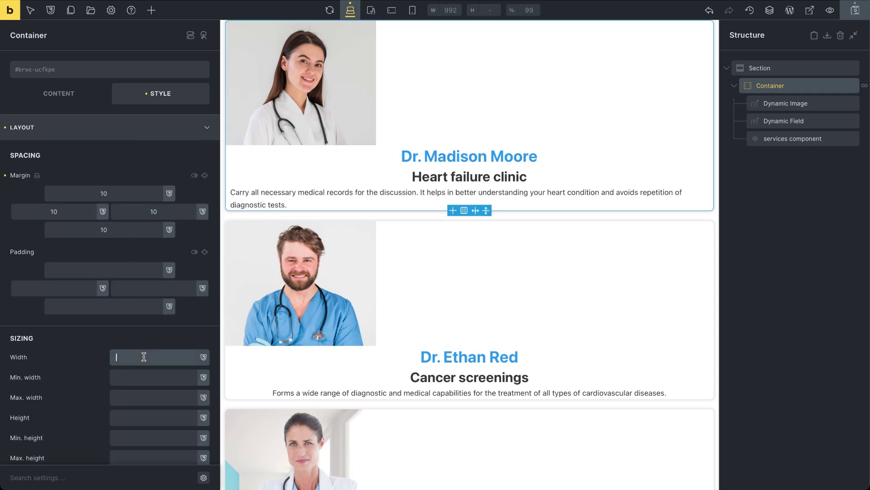
{"action": "type", "text": "300"}
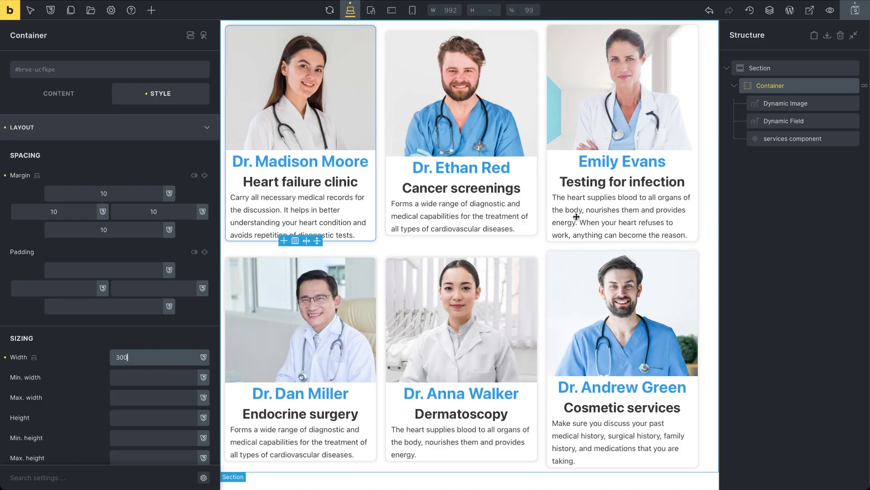
Set the Section width to 100% and preview the centred three-column doctor card grid
{"action": "left_click", "coordinate": [832, 10]}
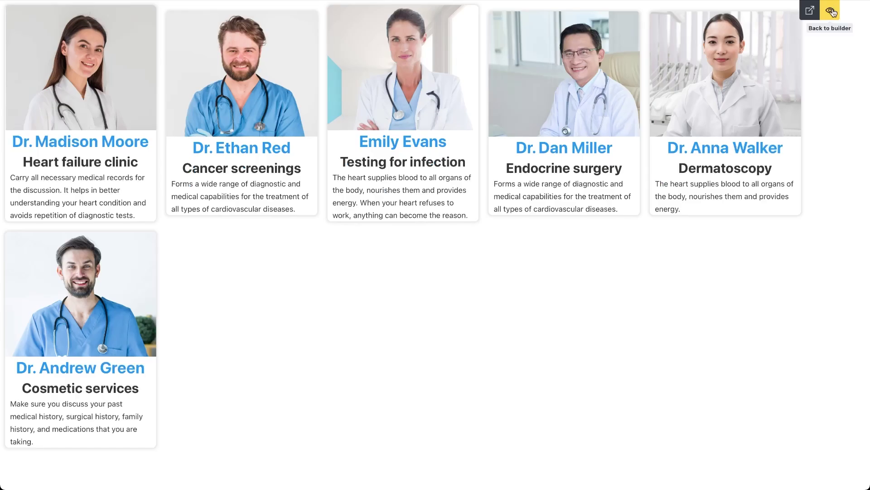
{"action": "left_click", "coordinate": [831, 10]}
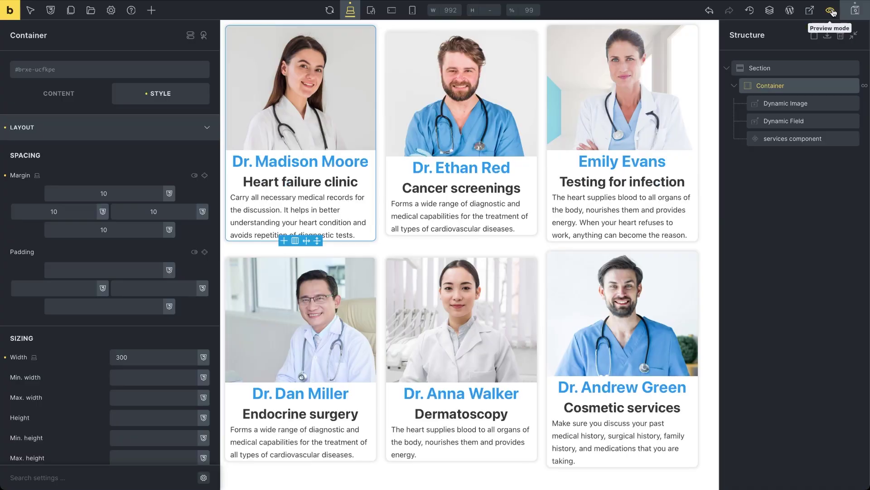
{"action": "left_click", "coordinate": [767, 69]}
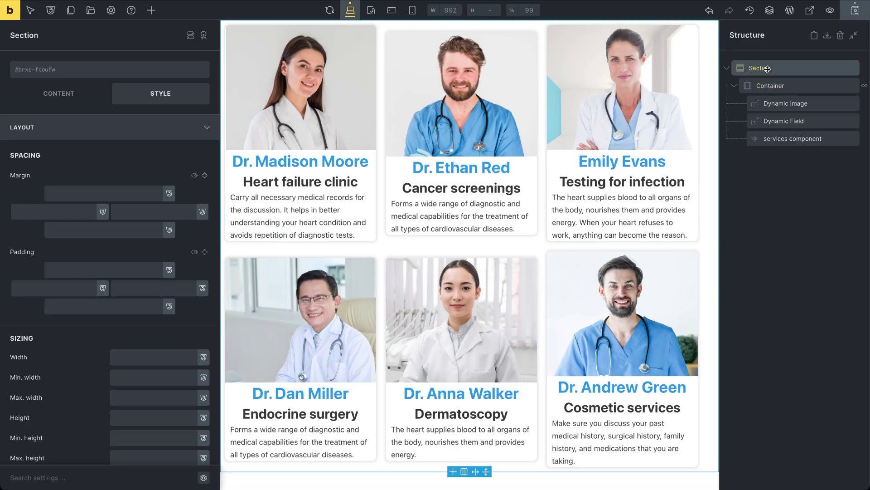
{"action": "left_click", "coordinate": [174, 357]}
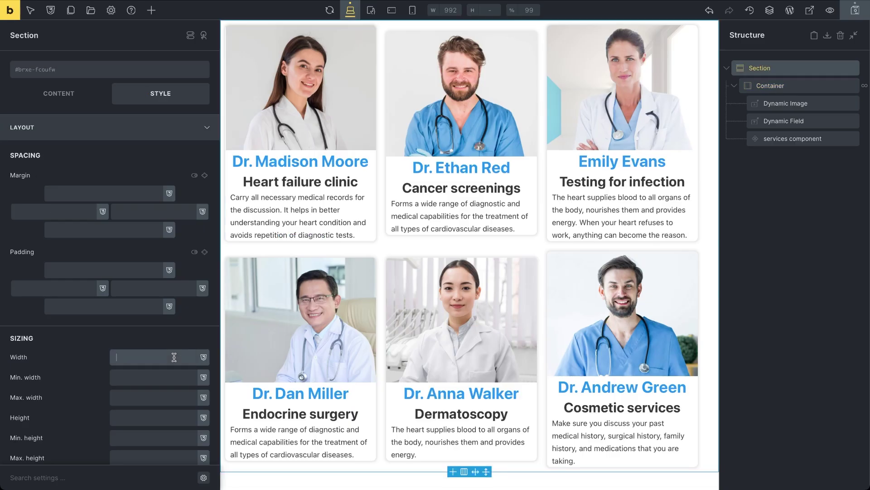
{"action": "type", "text": "100%"}
{"action": "left_click", "coordinate": [830, 10]}
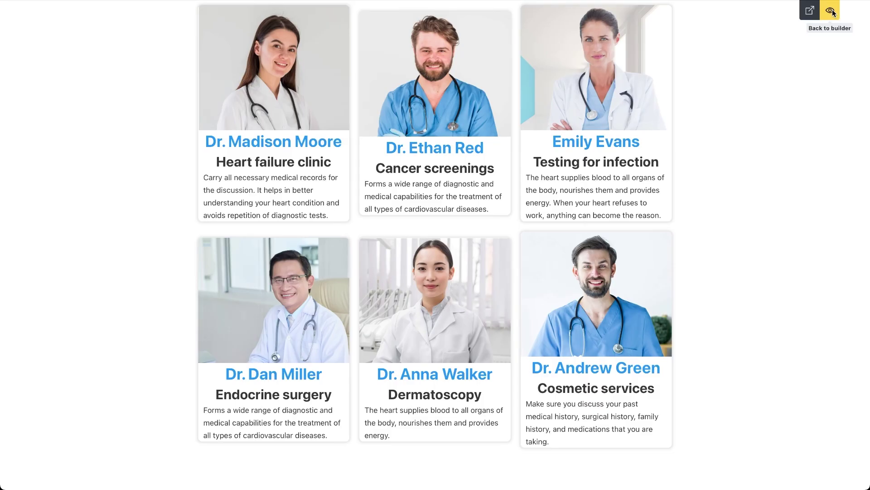